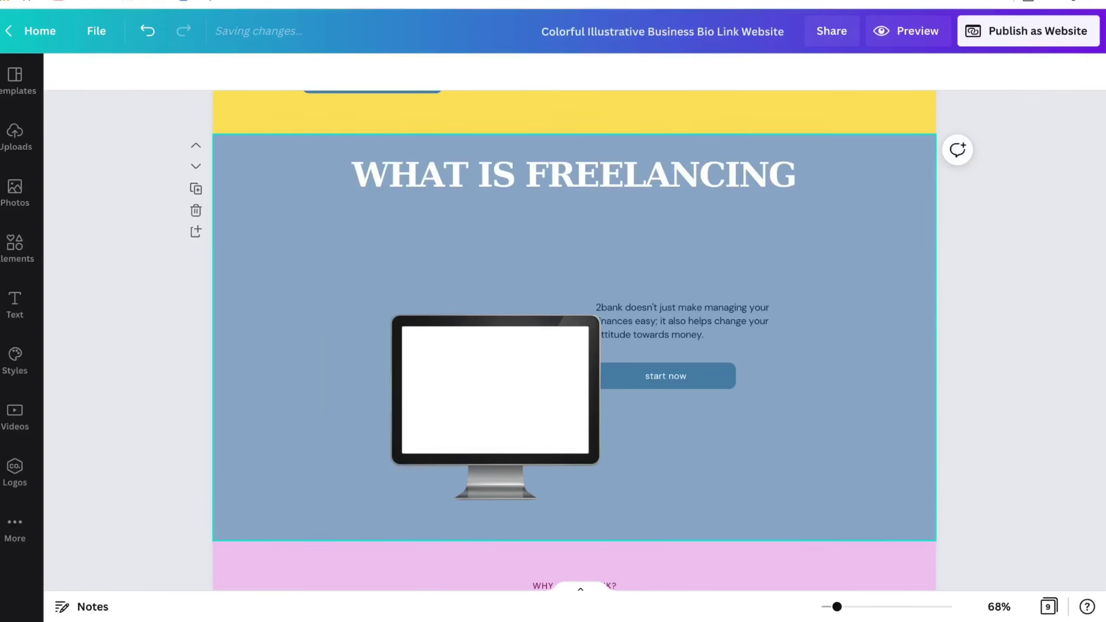
- Move the monitor graphic to the left side of the blue section and add the uploaded "ALL ABOUT FREELANCING" thumbnail beside it
drag(494, 393, 358, 297)
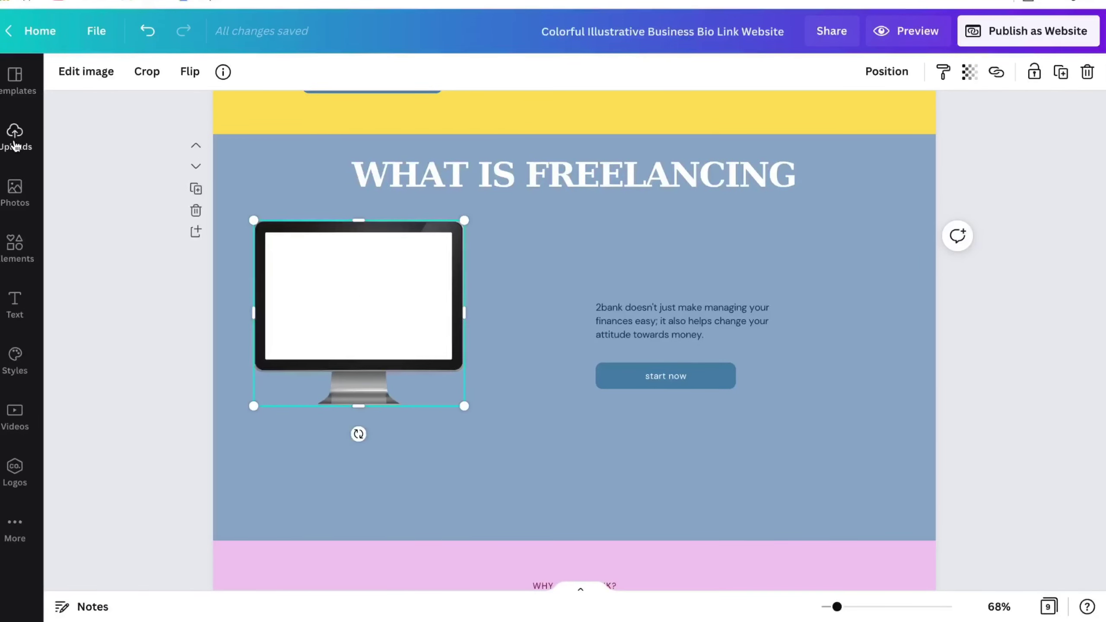
click(15, 135)
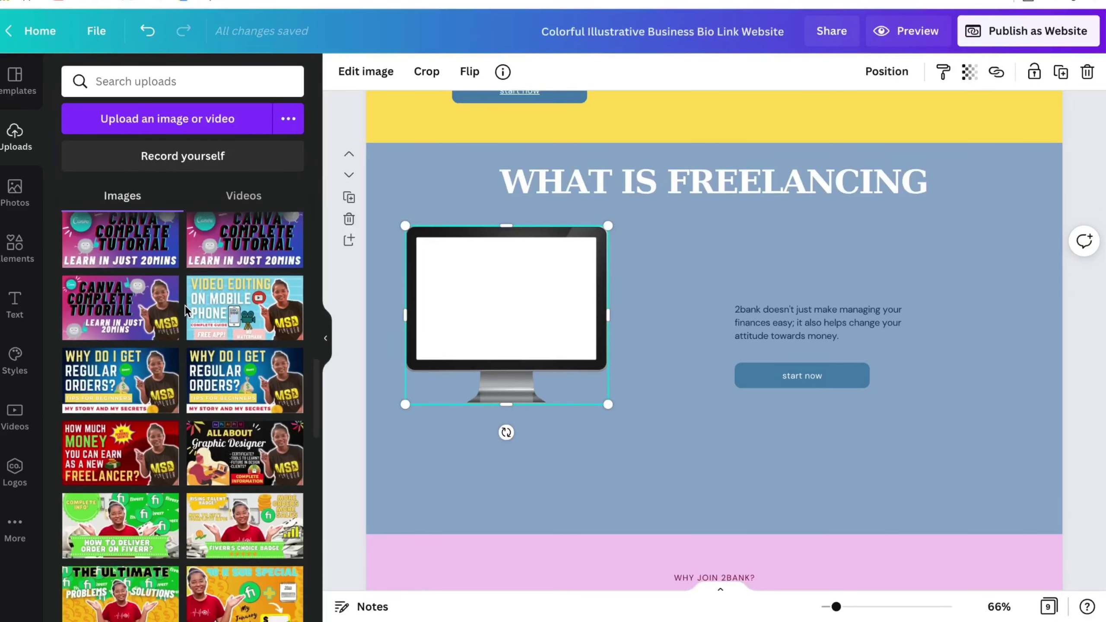
scroll(185, 305, down, 5)
scroll(185, 305, up, 4)
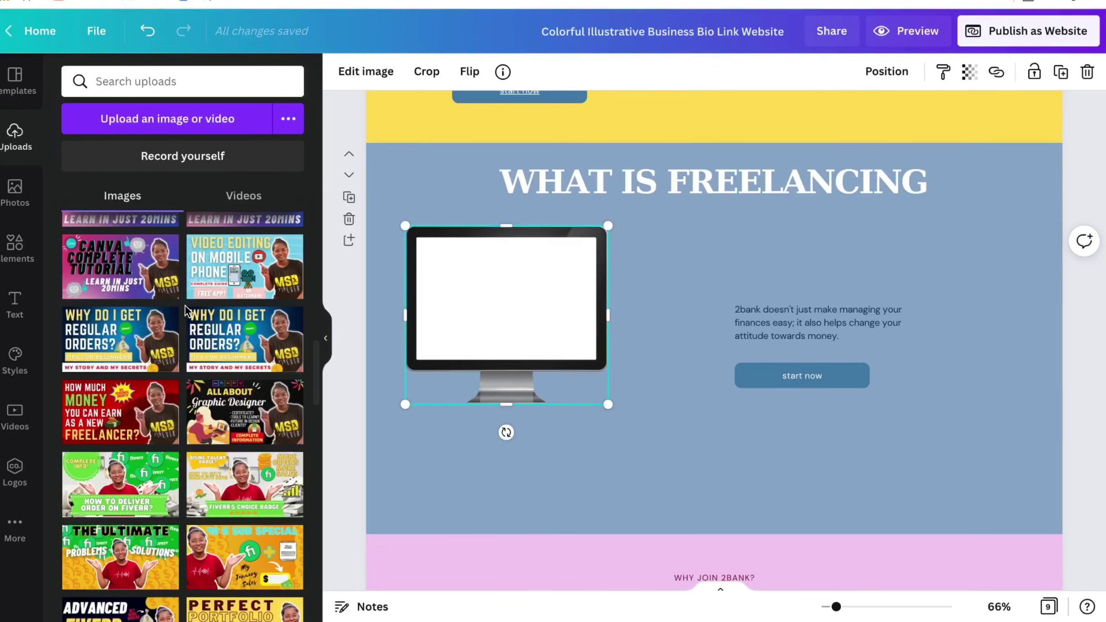
scroll(185, 305, down, 3)
scroll(185, 306, up, 5)
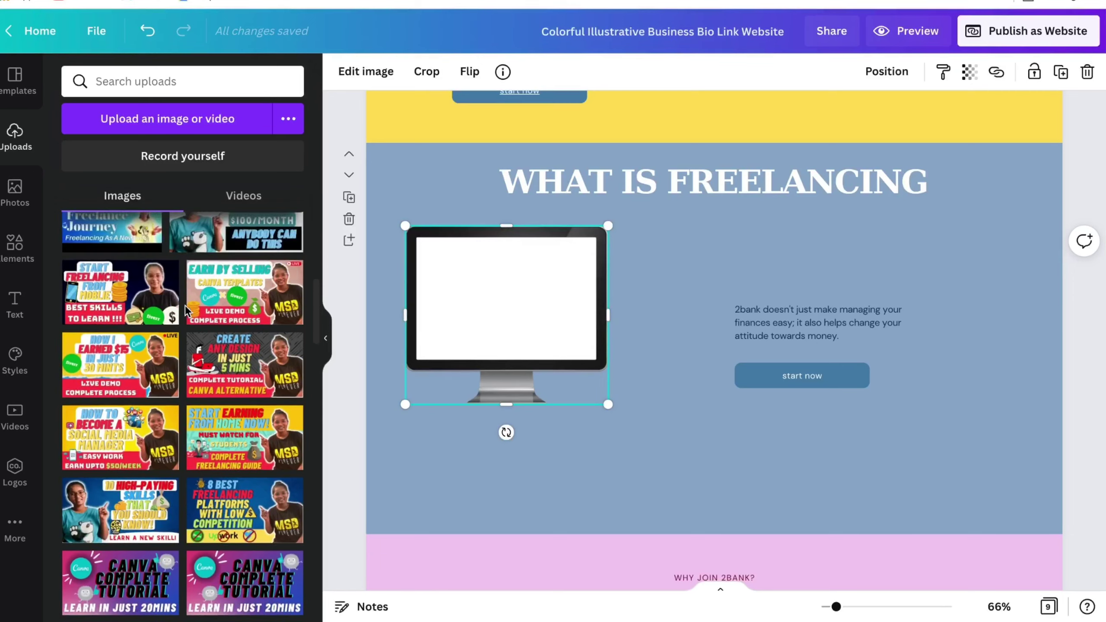
scroll(184, 305, down, 5)
scroll(185, 306, up, 2)
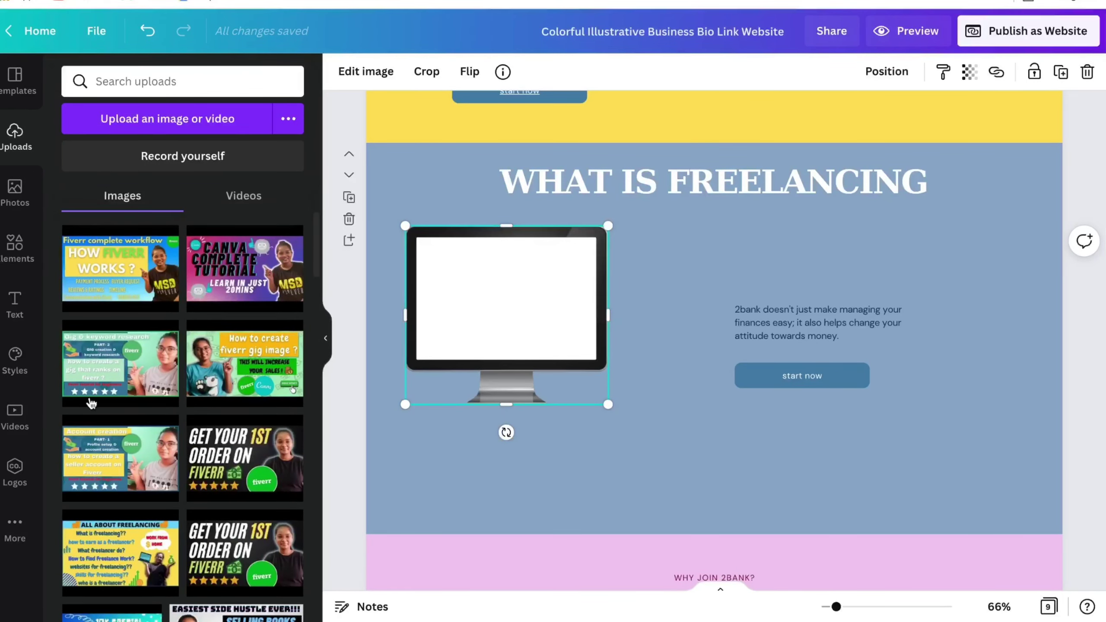
drag(109, 545, 671, 318)
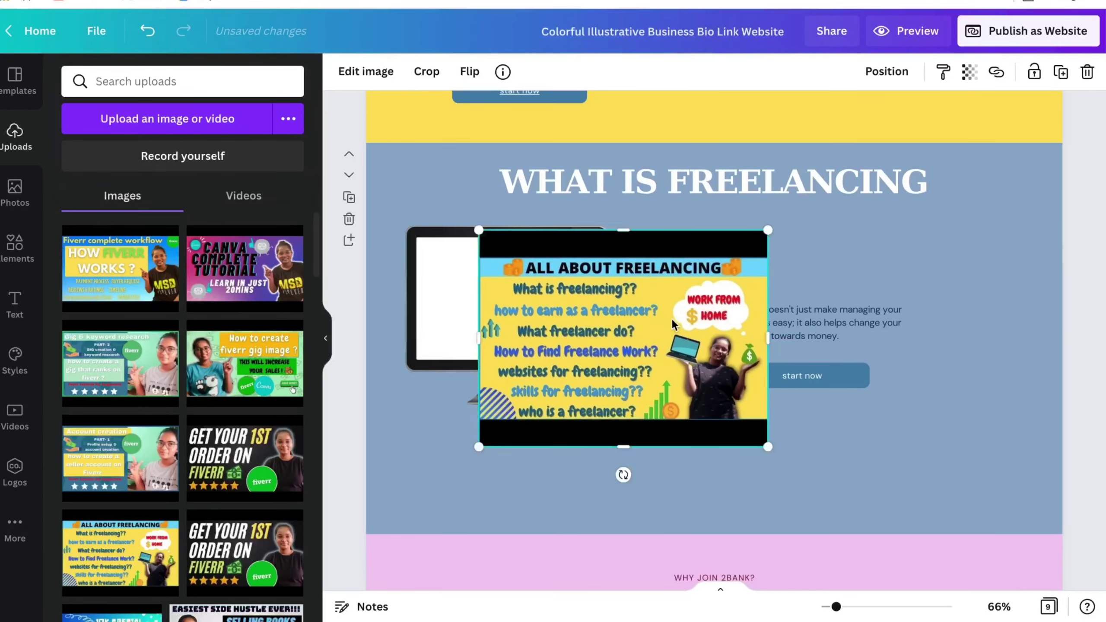
- Crop the black bars off the "ALL ABOUT FREELANCING" thumbnail, shrink it and place it over the monitor's screen
drag(624, 229, 624, 260)
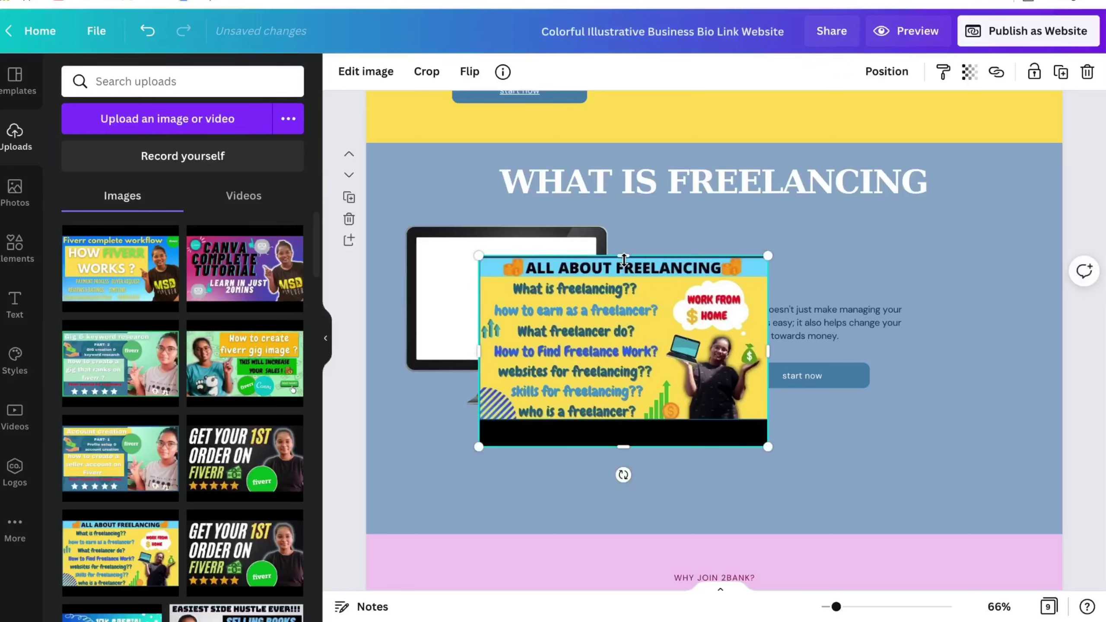
drag(610, 439, 609, 421)
drag(767, 421, 674, 420)
drag(570, 383, 514, 300)
click(147, 30)
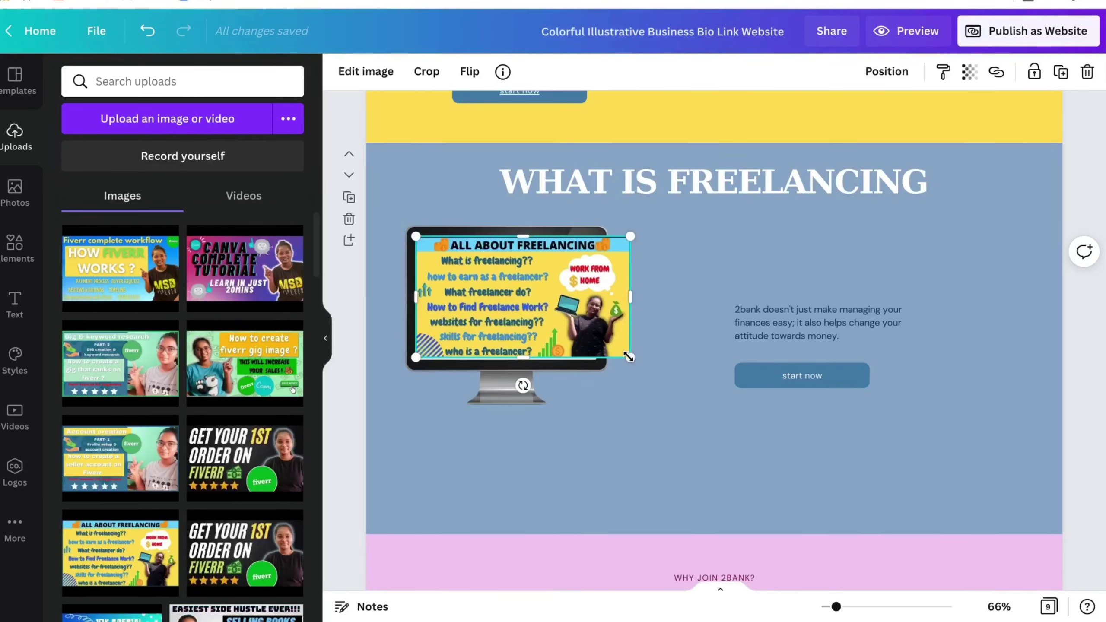
- Resize the thumbnail and extend its crop at the upper and lower edges so it fills the monitor's screen
drag(628, 357, 596, 339)
drag(505, 336, 505, 352)
drag(524, 279, 524, 289)
drag(506, 246, 505, 236)
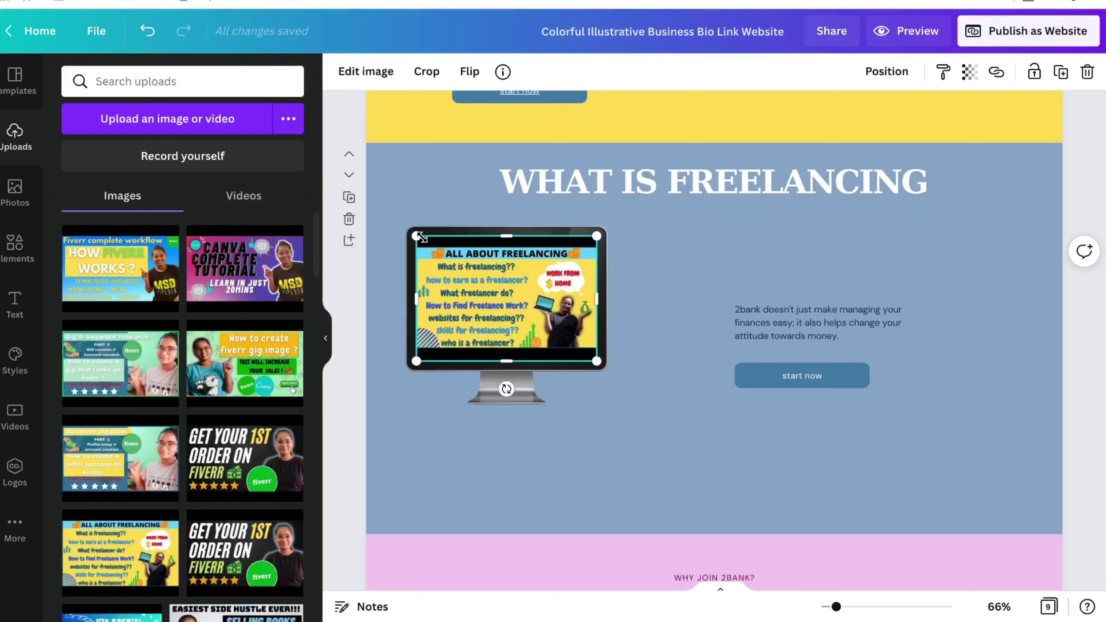
drag(418, 236, 414, 233)
click(639, 281)
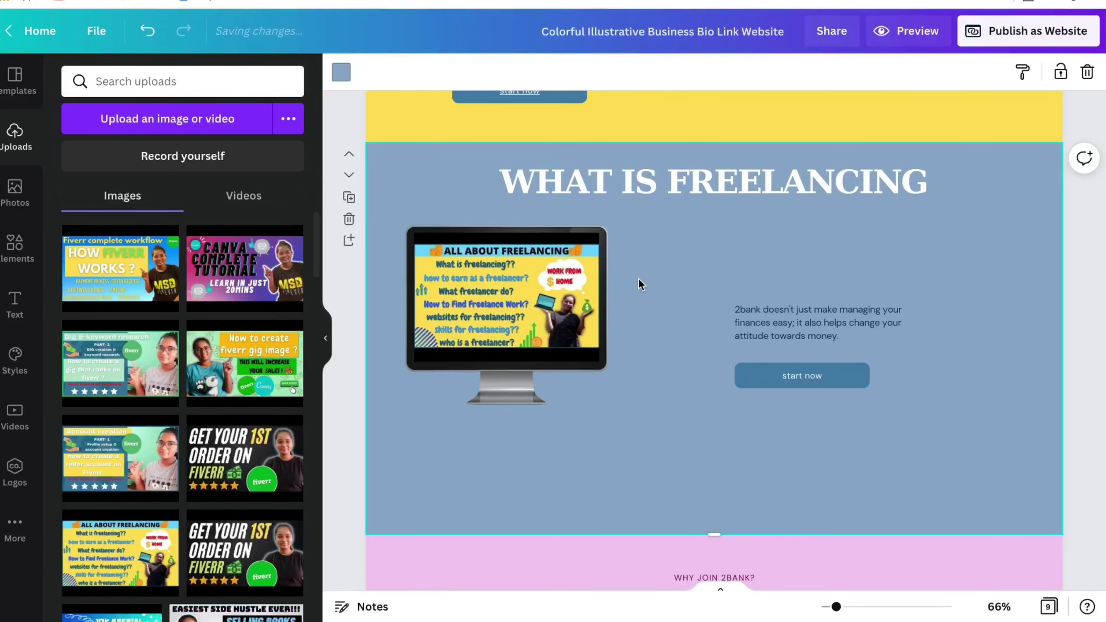
- Move the description and button group below the monitor and make the description text bold and white
drag(814, 337, 493, 458)
click(494, 458)
click(604, 71)
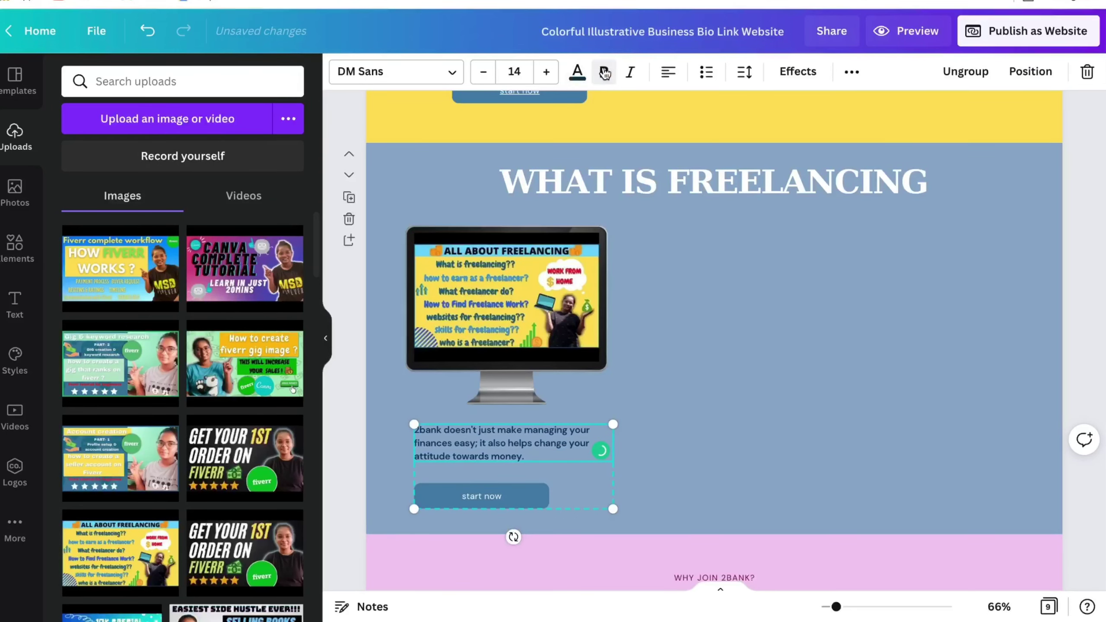
click(577, 72)
click(244, 238)
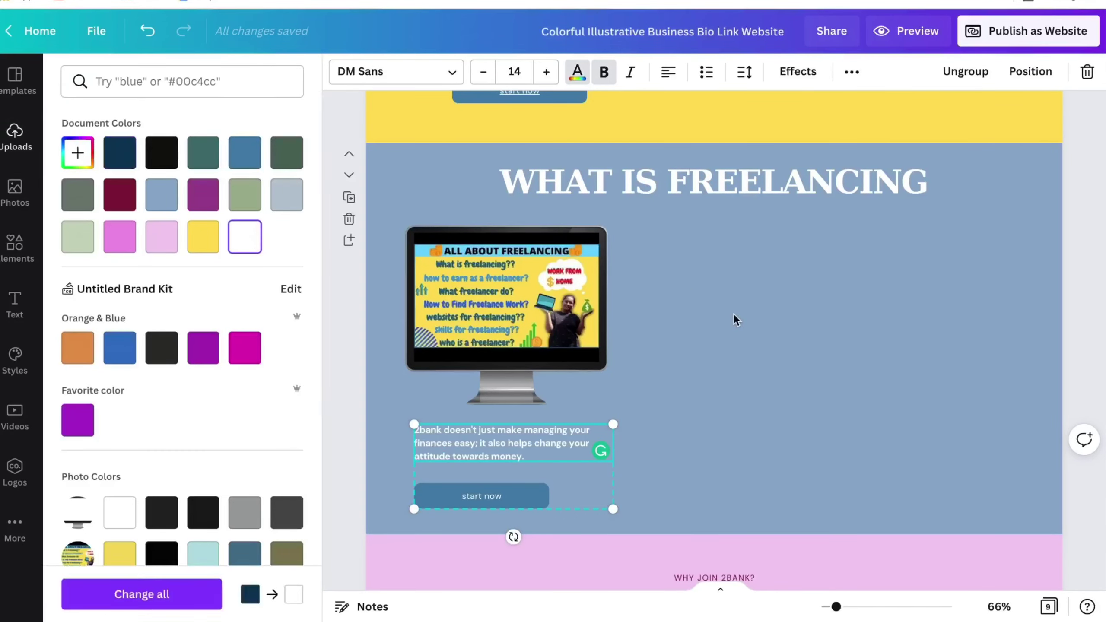
- Replace the description with "Get to know about freelancing from scratch. For the very beginners this video will clear all your concepts."
click(512, 413)
double_click(512, 432)
text(To le)
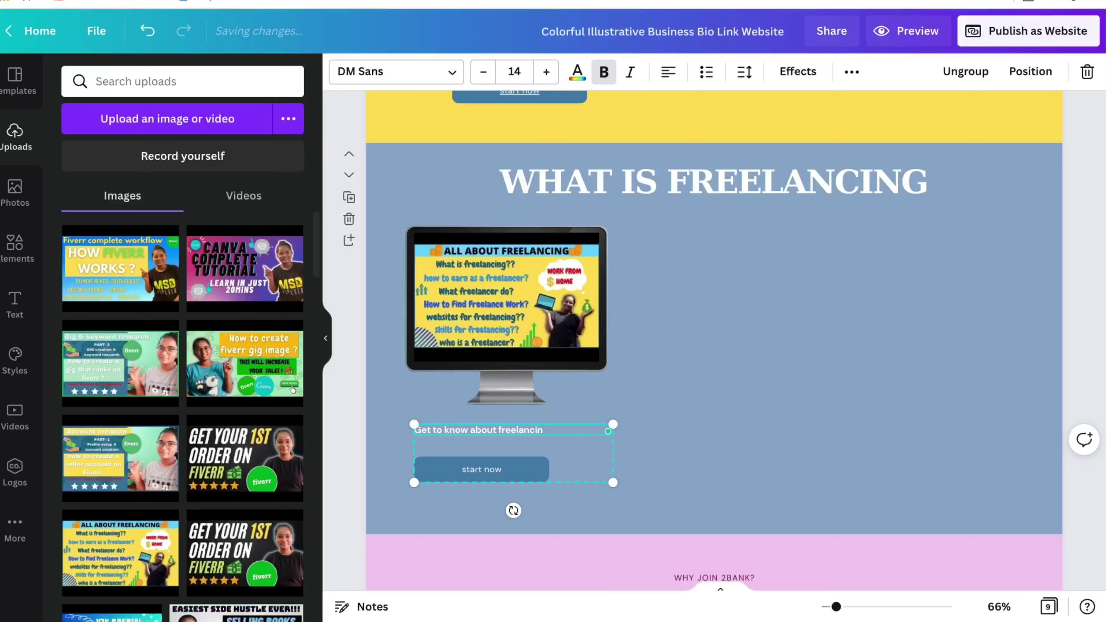
text(.)
key(Return)
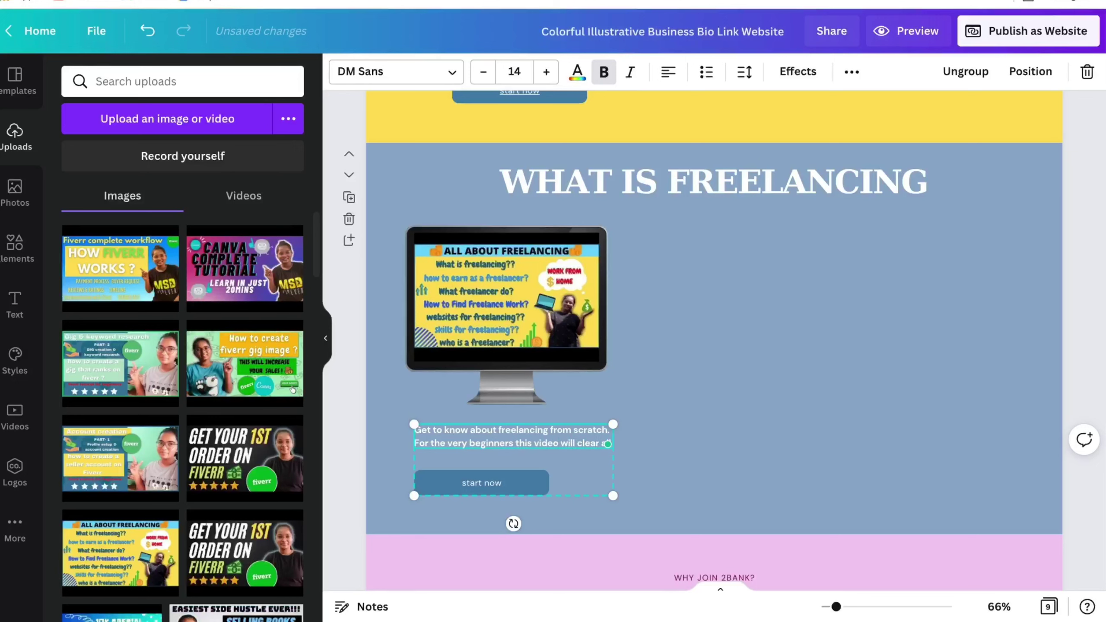
text(ll you)
text(r concepts.)
click(378, 297)
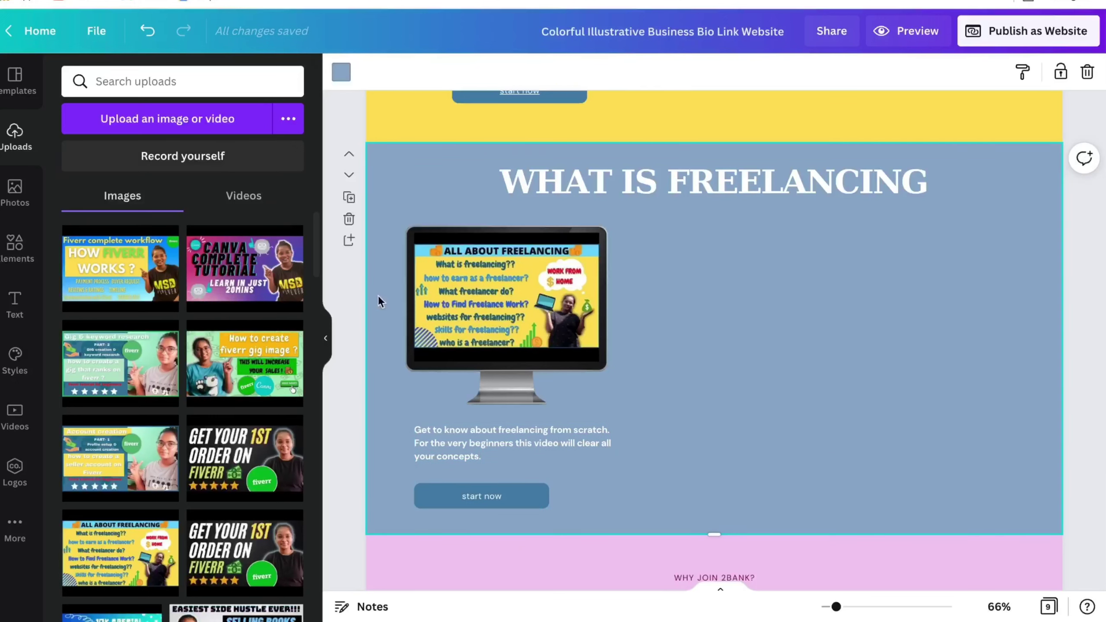
- Change the "start now" button label below the monitor to "WATCH NOW"
double_click(472, 502)
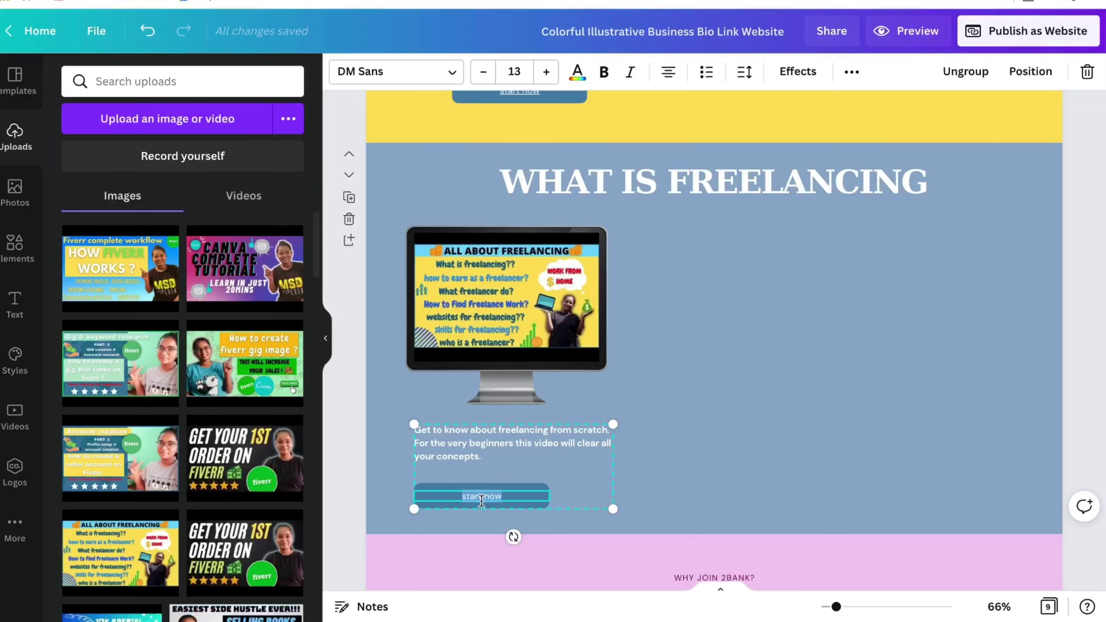
text(WATCH NOW)
click(660, 474)
- Ungroup the description from the button, group the button shape with its label, and center that button under the monitor
click(552, 472)
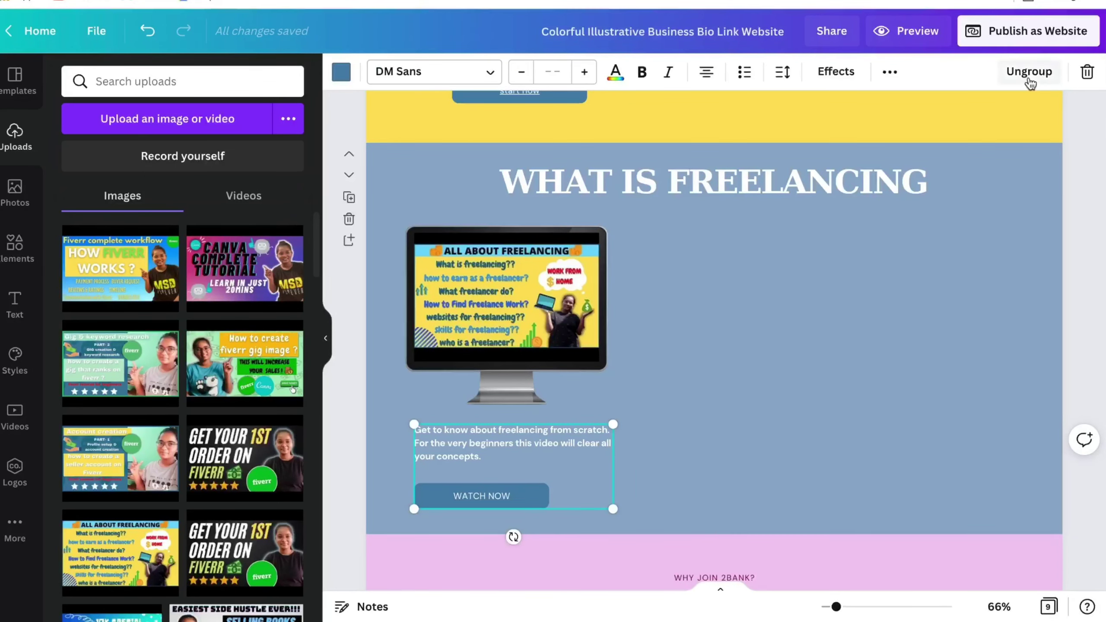
click(869, 323)
click(521, 497)
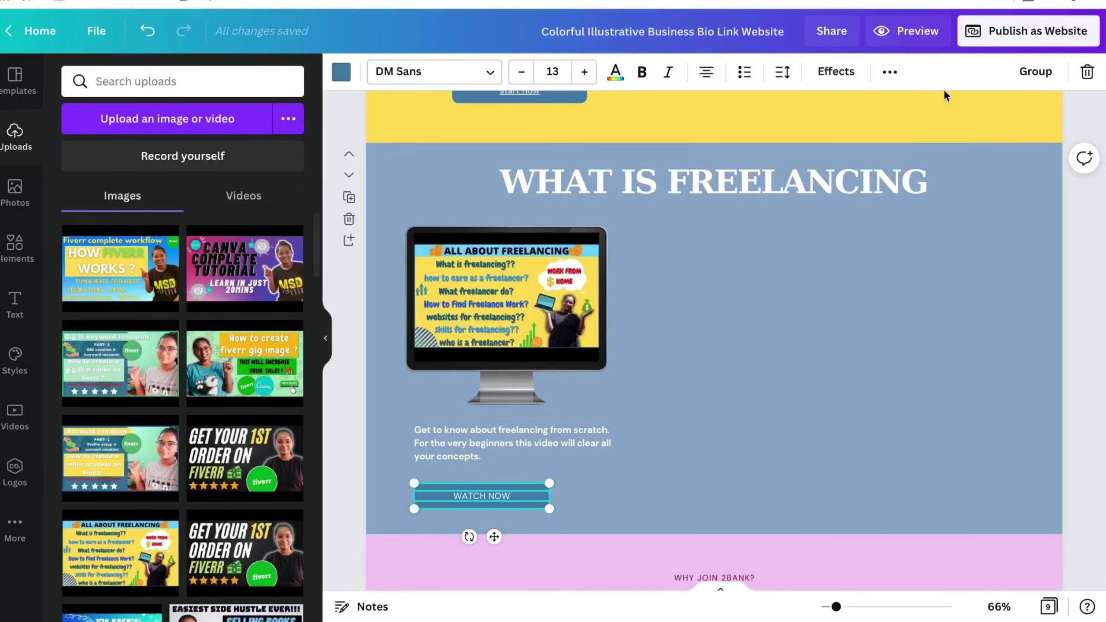
click(1030, 71)
drag(459, 494, 507, 502)
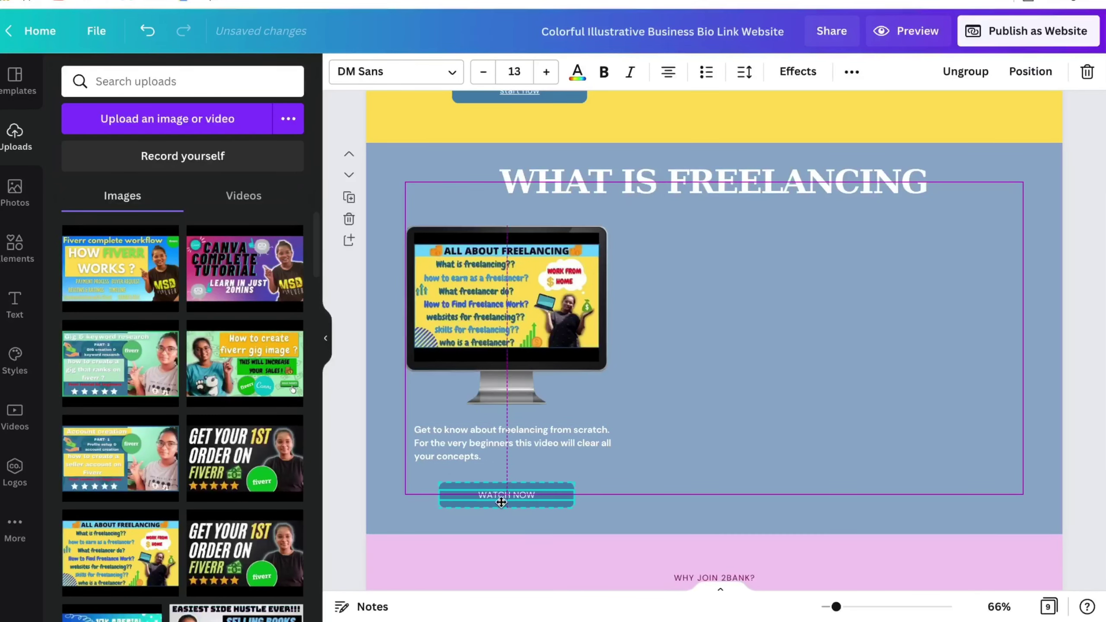
- Ungroup the WATCH NOW button and select only its label text
click(706, 375)
click(501, 508)
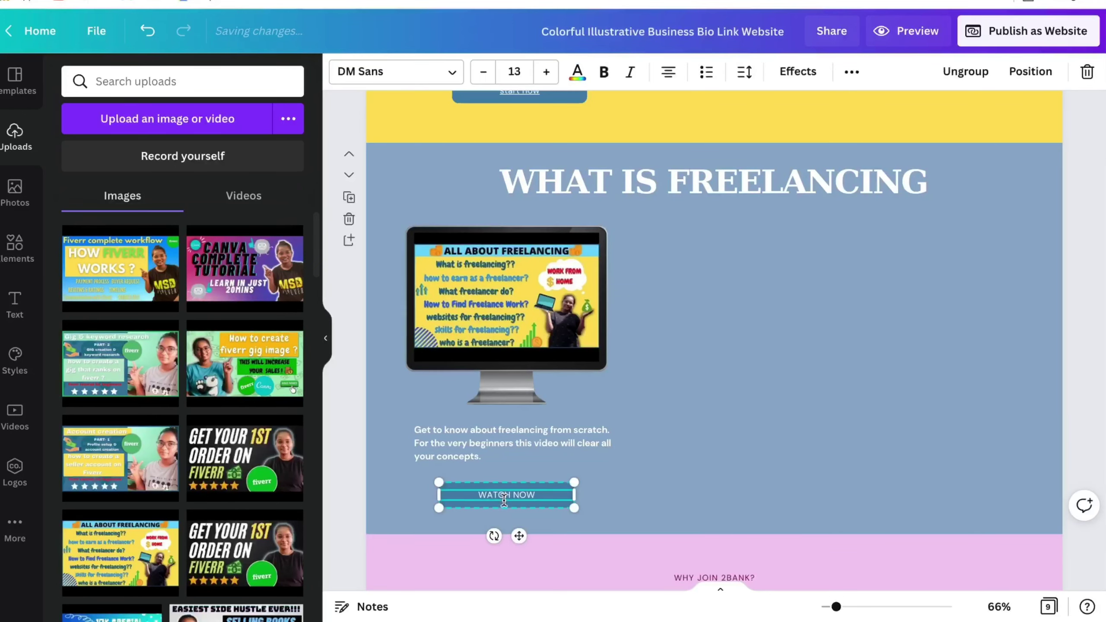
click(969, 71)
click(820, 366)
click(478, 504)
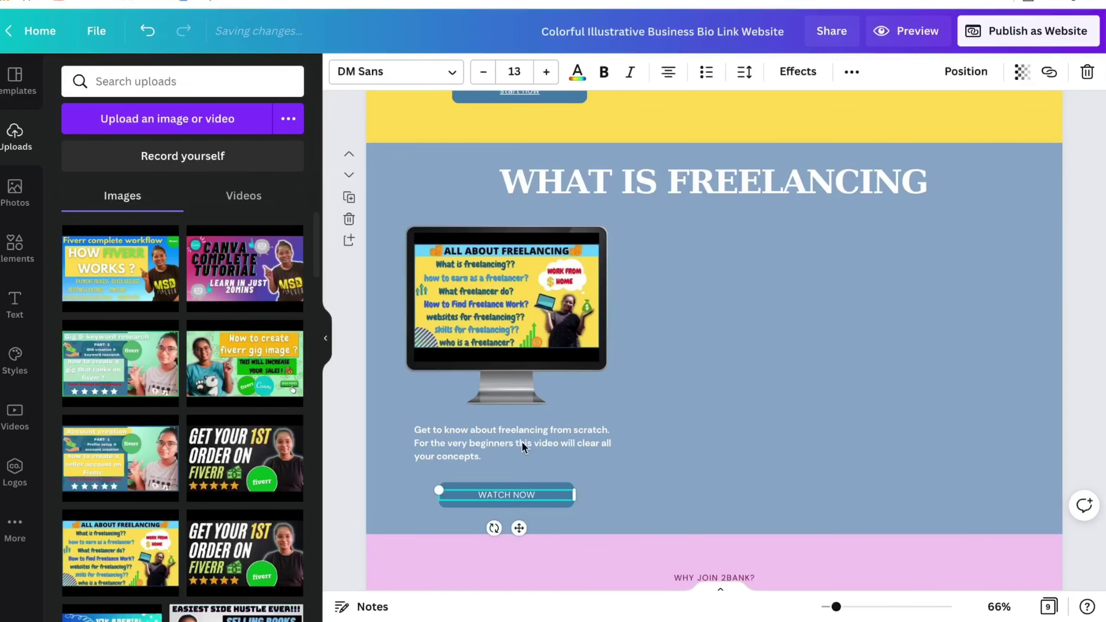
- Link the WATCH NOW label to the All About Freelancing video, copying the video link from its details page in YouTube Studio
key(ctrl+k)
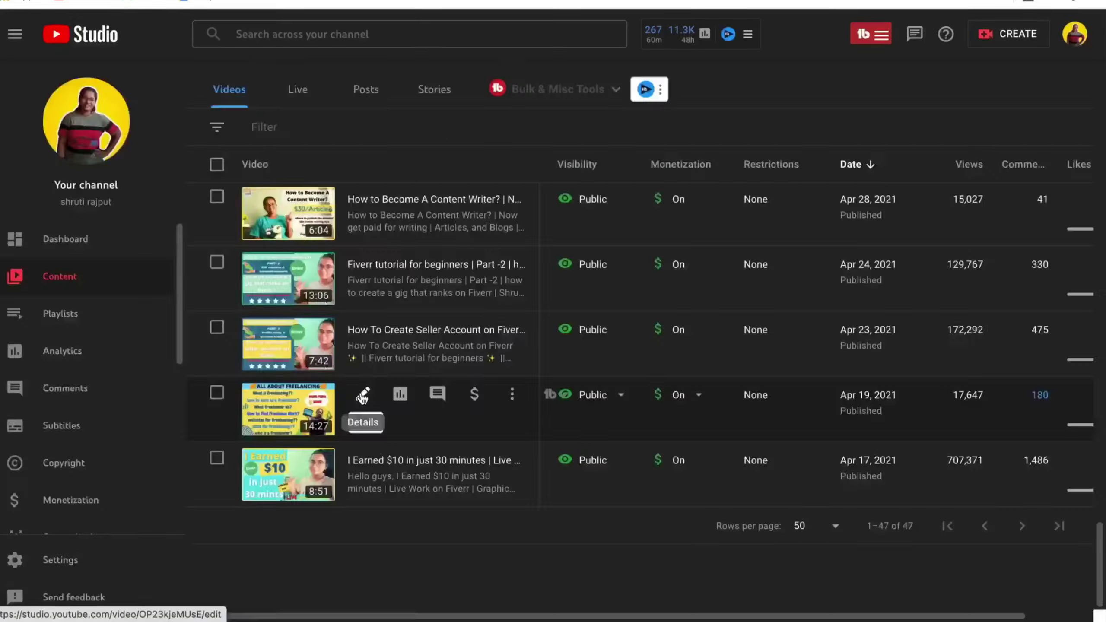
click(360, 391)
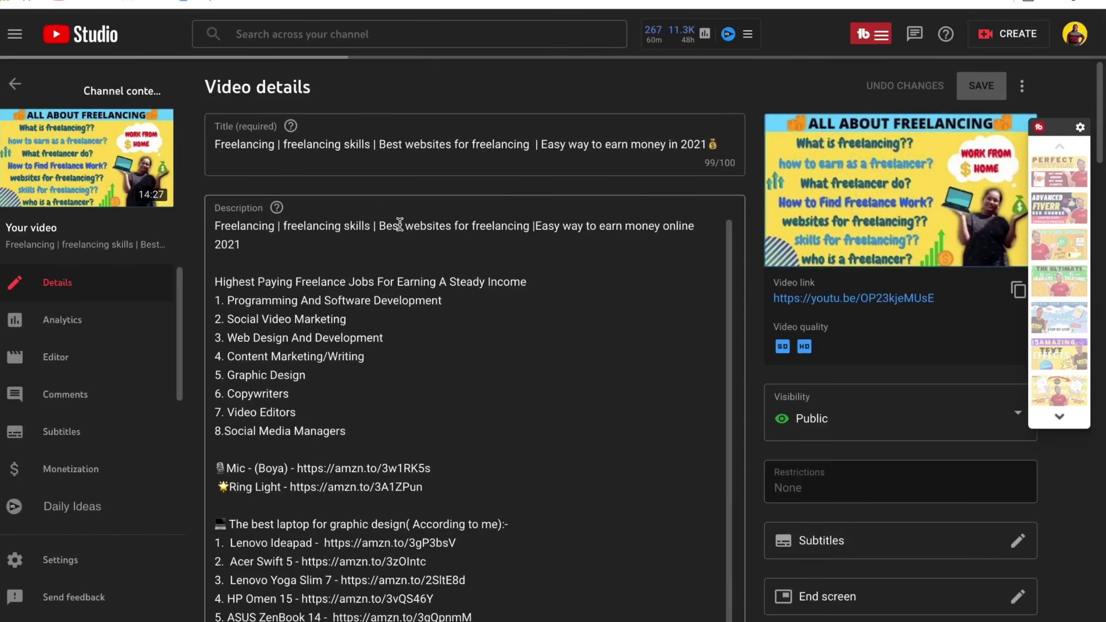
click(1018, 290)
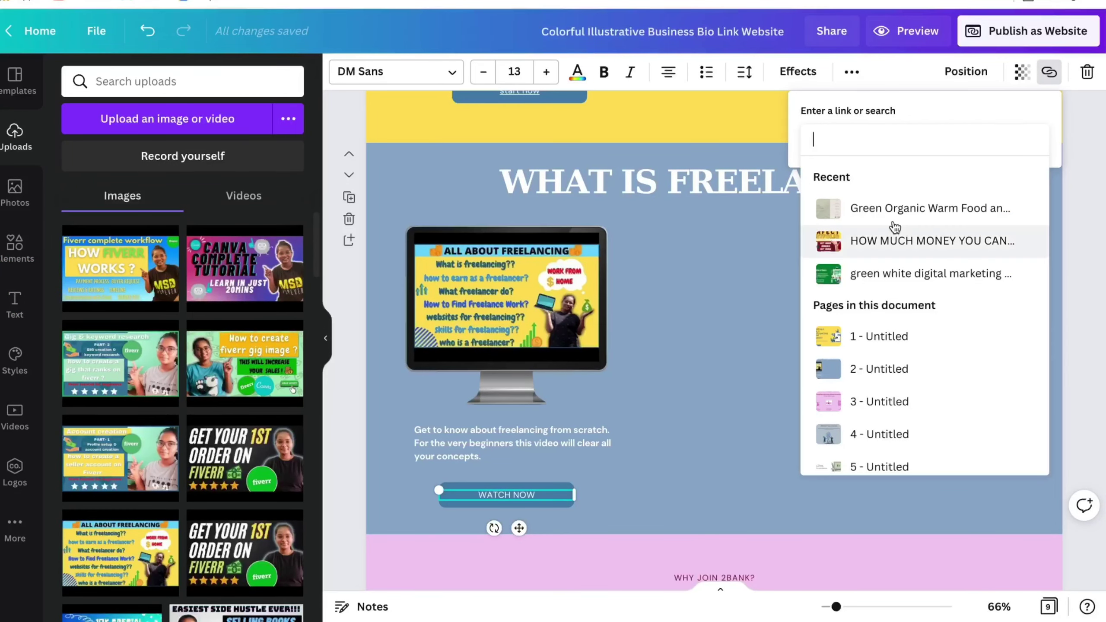
key(ctrl+v)
key(Return)
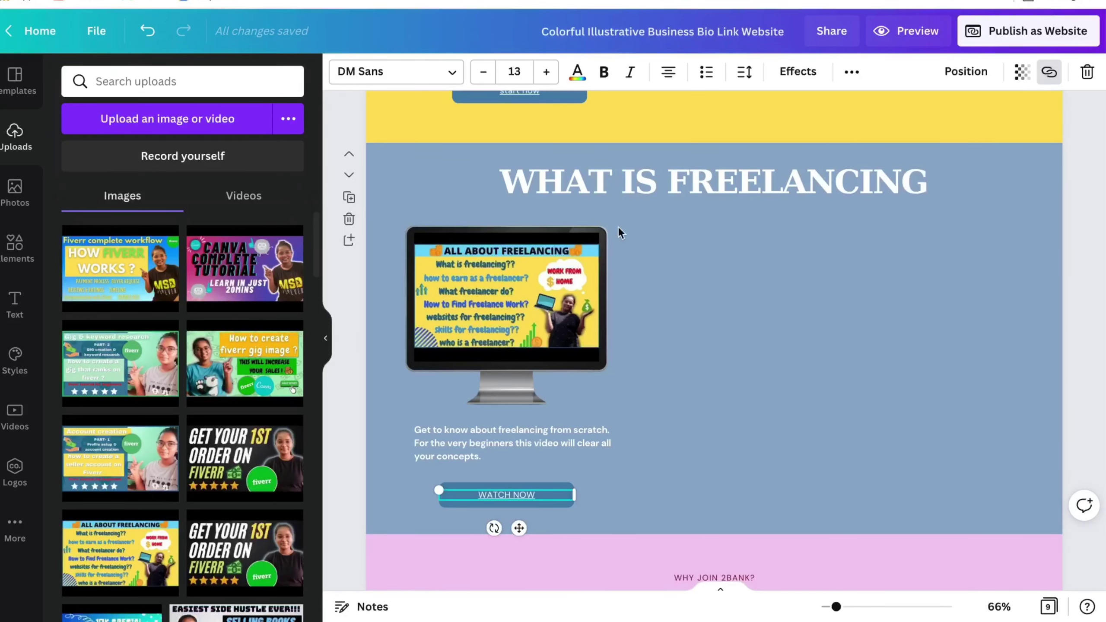
- Link the thumbnail on the monitor's screen to the same copied YouTube video URL
click(545, 263)
click(998, 72)
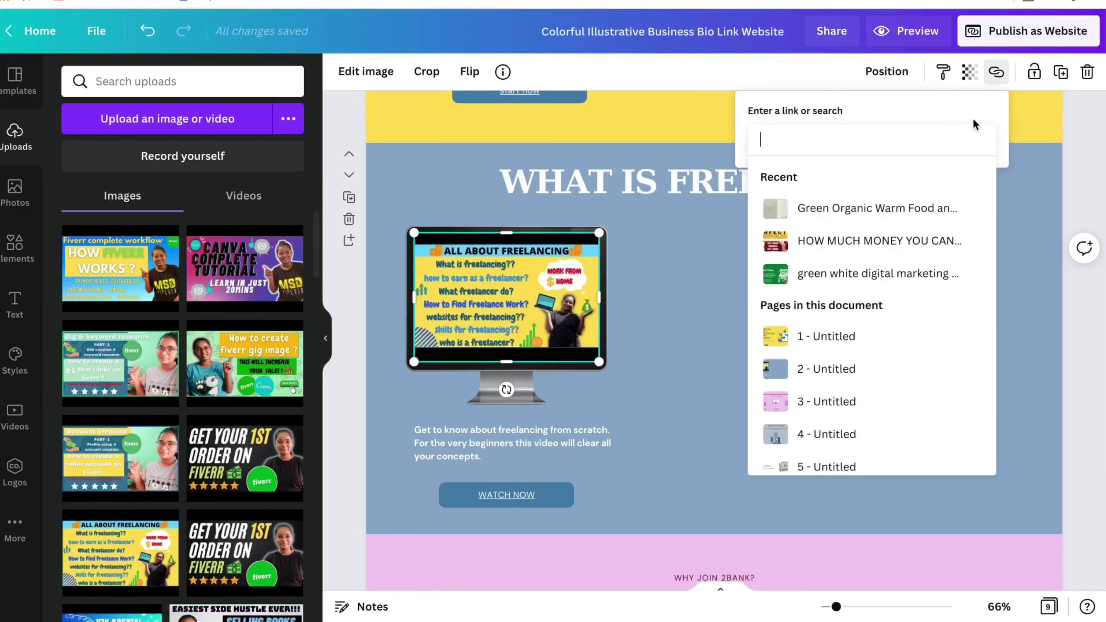
key(ctrl+v)
key(Return)
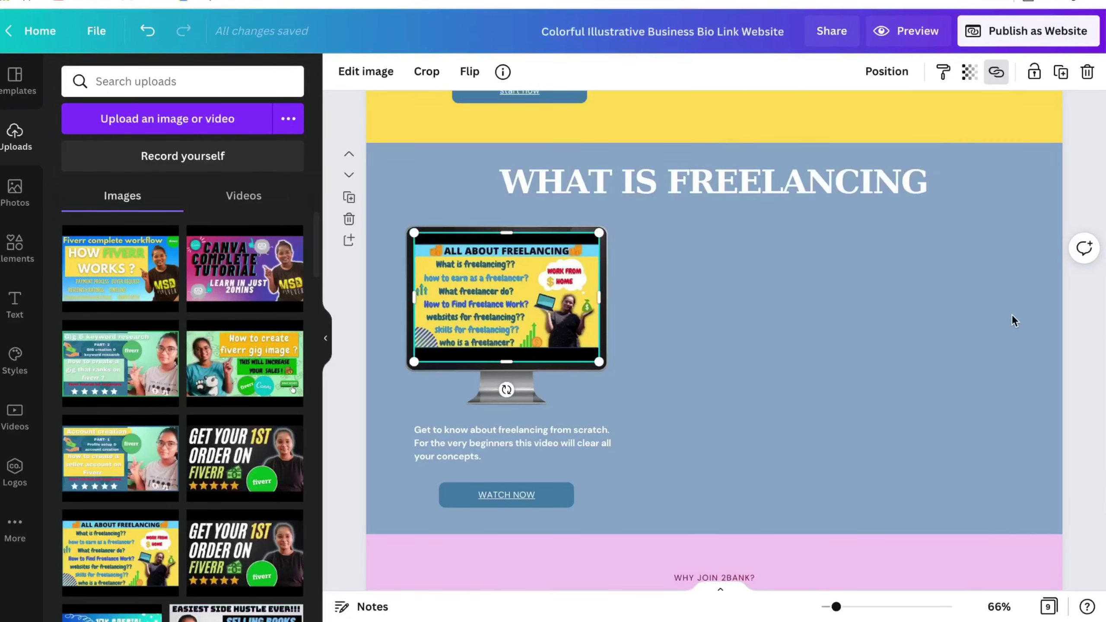
click(1012, 316)
click(486, 497)
click(505, 273)
click(692, 296)
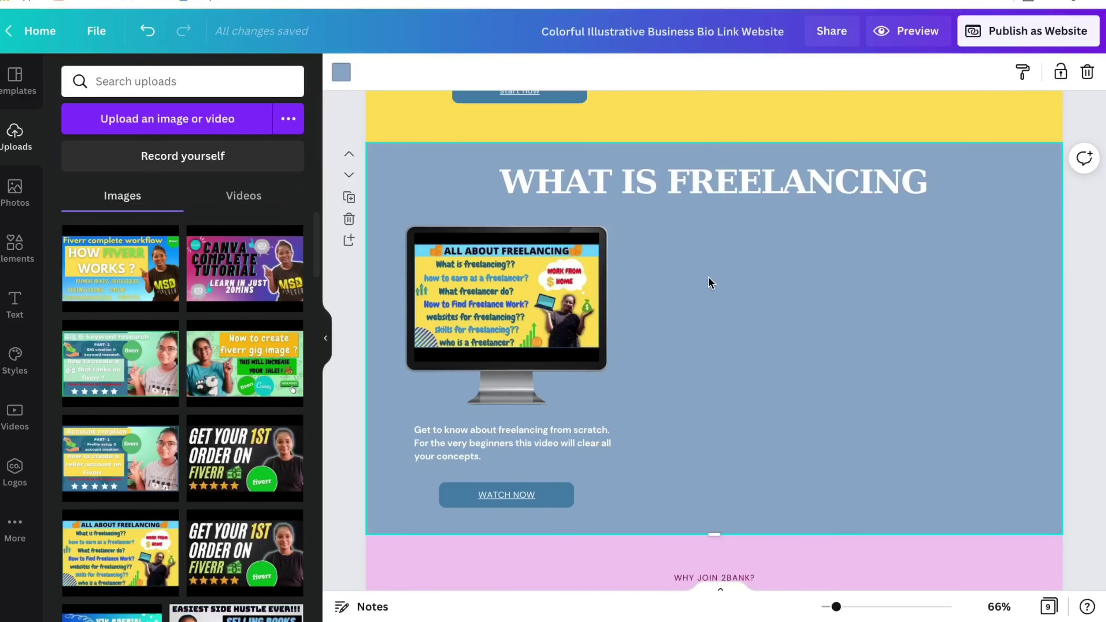
- Find the "START EARNING FROM HOME NOW!" thumbnail among the uploads and add it to the blue section
drag(702, 239, 446, 528)
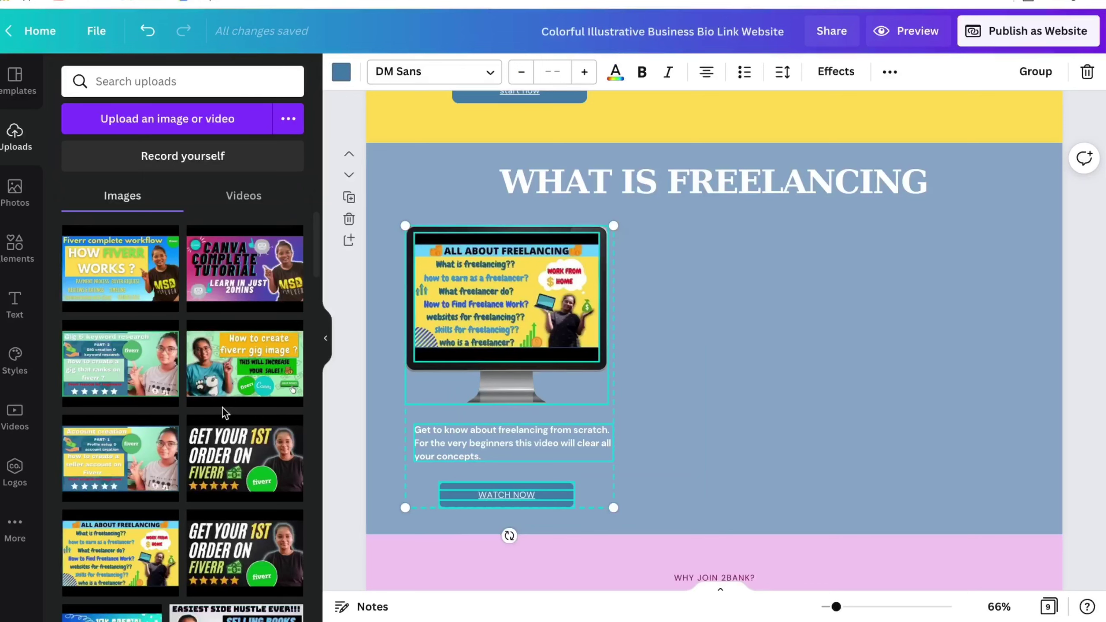
scroll(222, 406, down, 5)
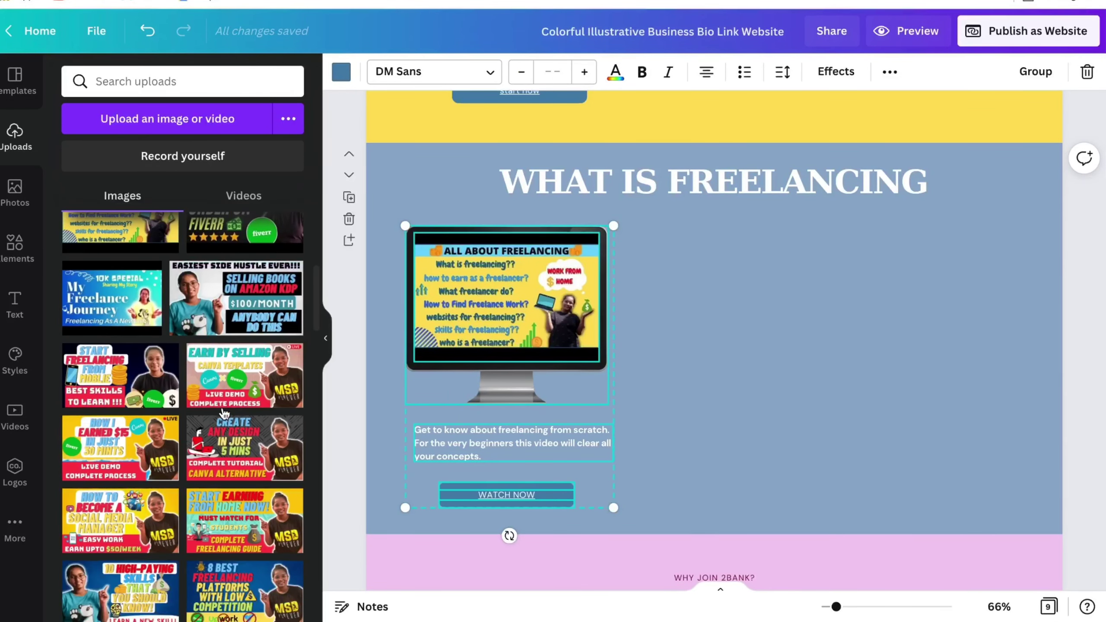
scroll(235, 506, down, 4)
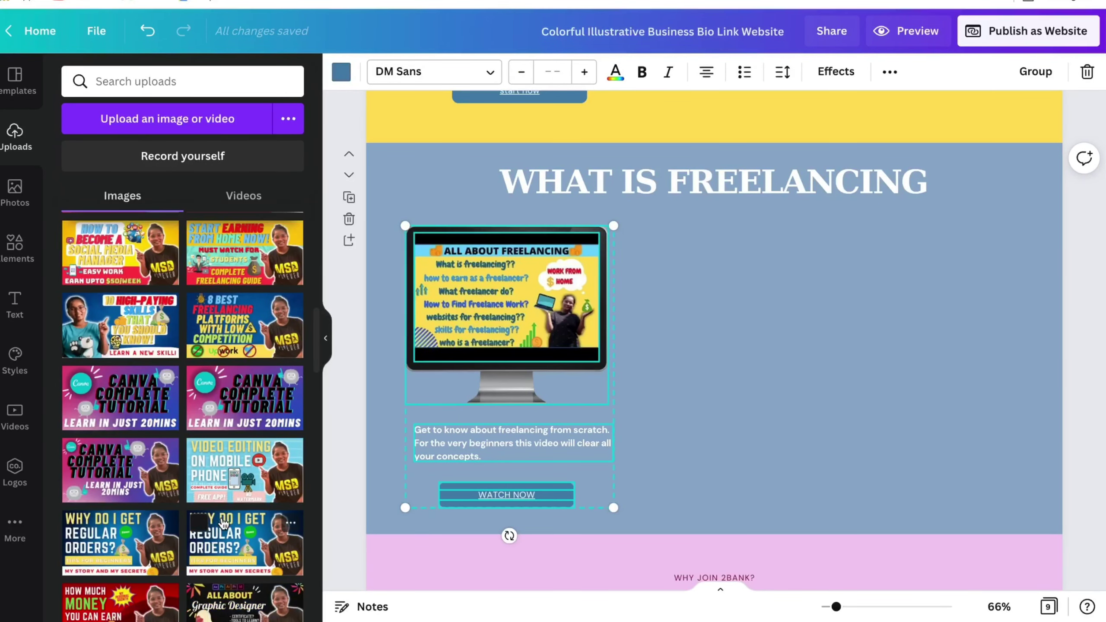
scroll(223, 523, down, 4)
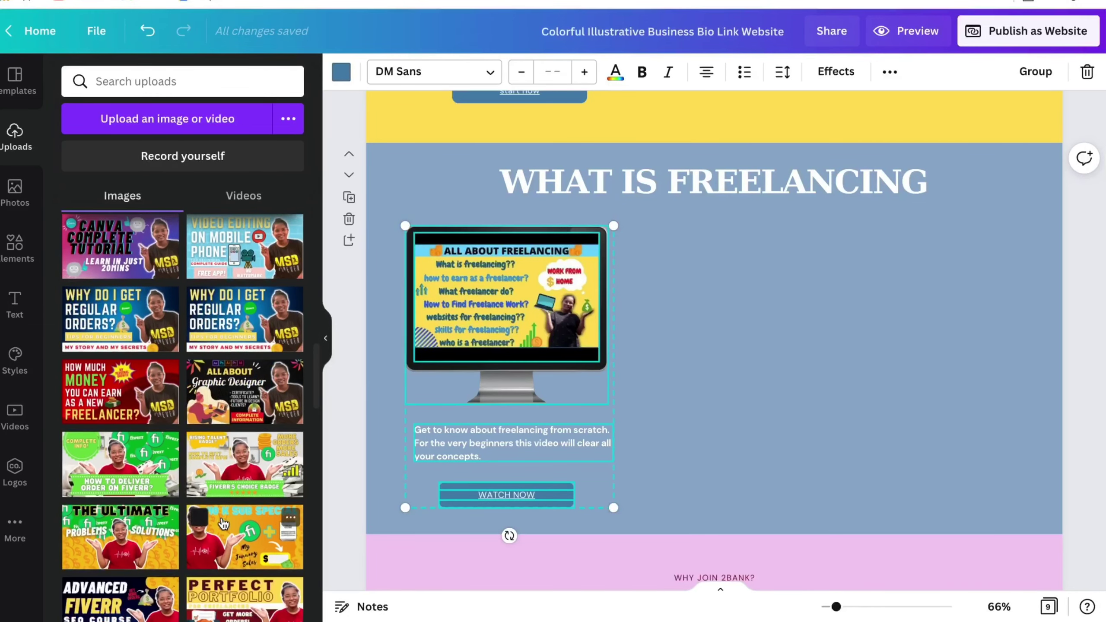
scroll(223, 523, down, 3)
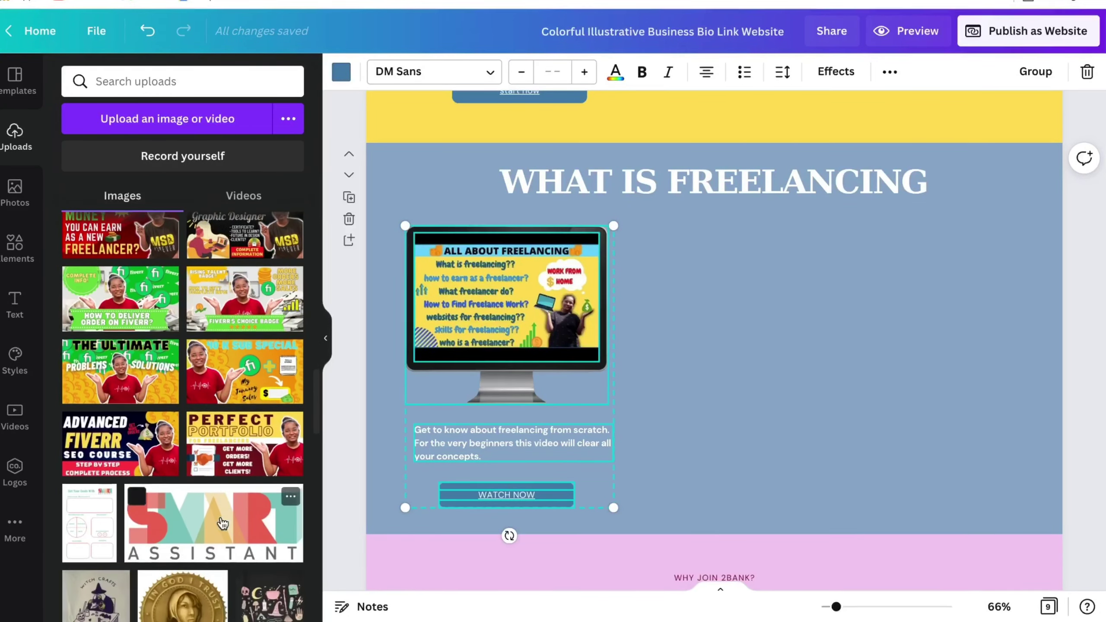
scroll(223, 523, down, 10)
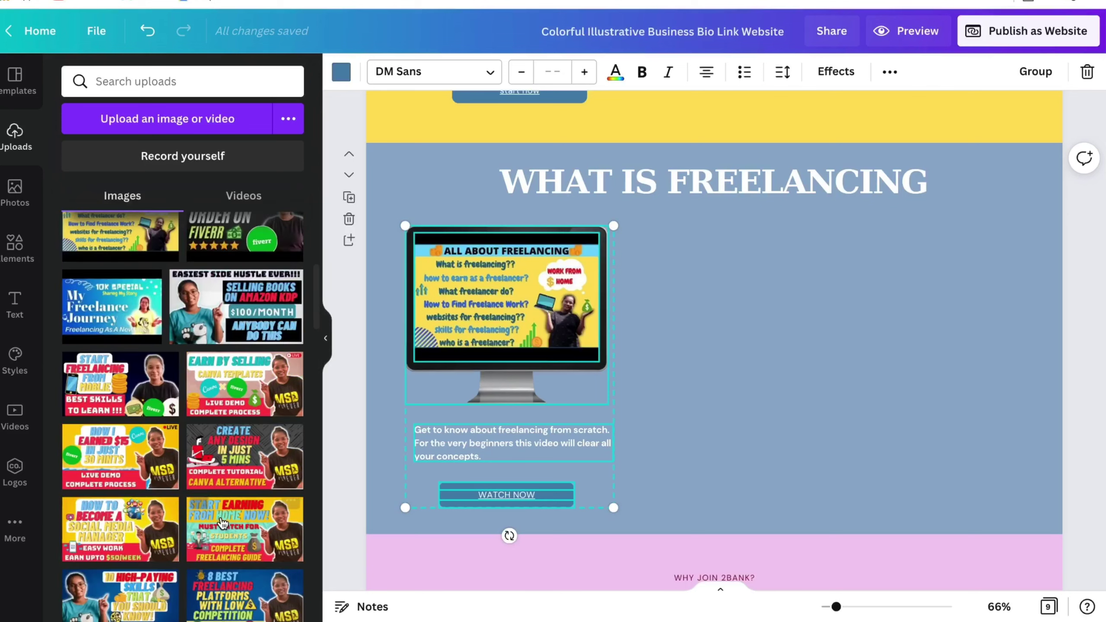
scroll(223, 522, down, 1)
click(257, 547)
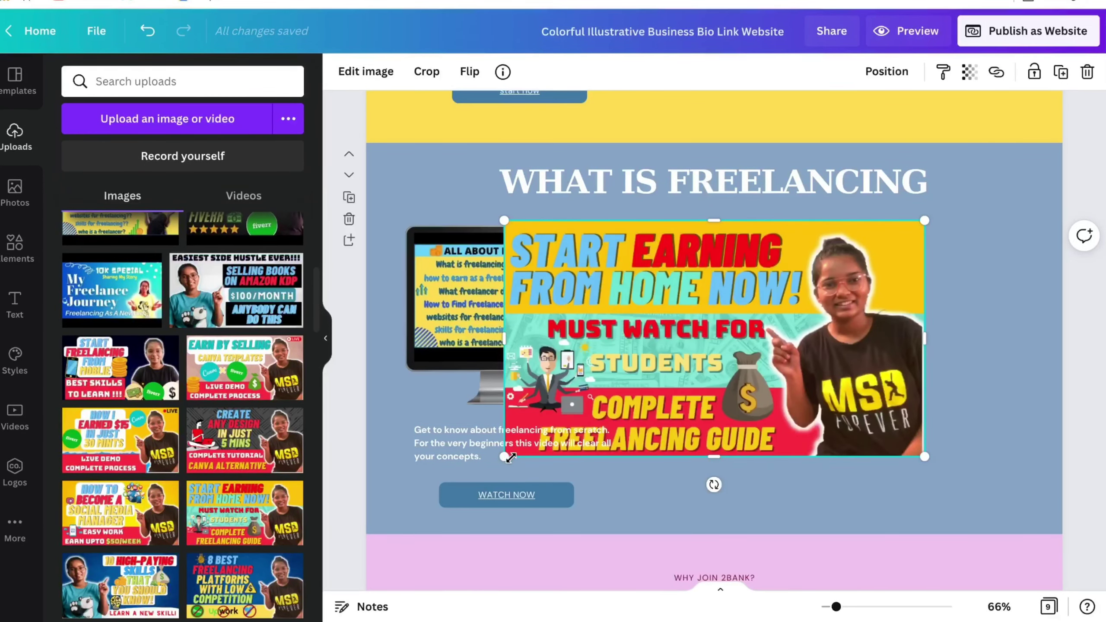
- Duplicate the monitor, thumbnail, description and WATCH NOW button, align the copy at the blue section's right side, and clear its thumbnail
drag(505, 455, 694, 370)
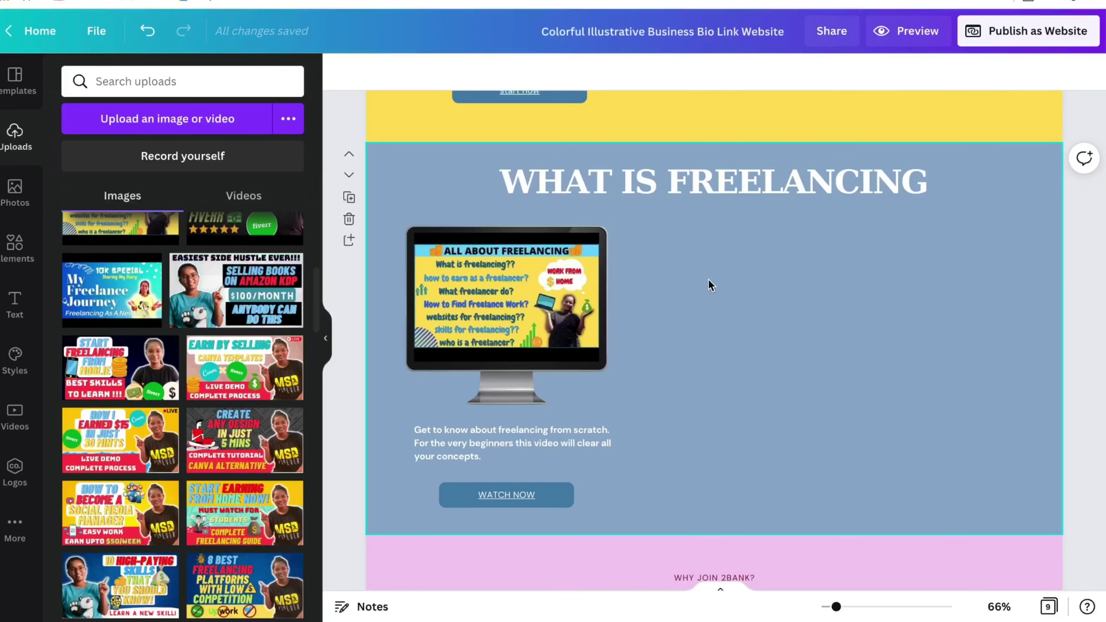
drag(702, 277, 474, 532)
key(ctrl+d)
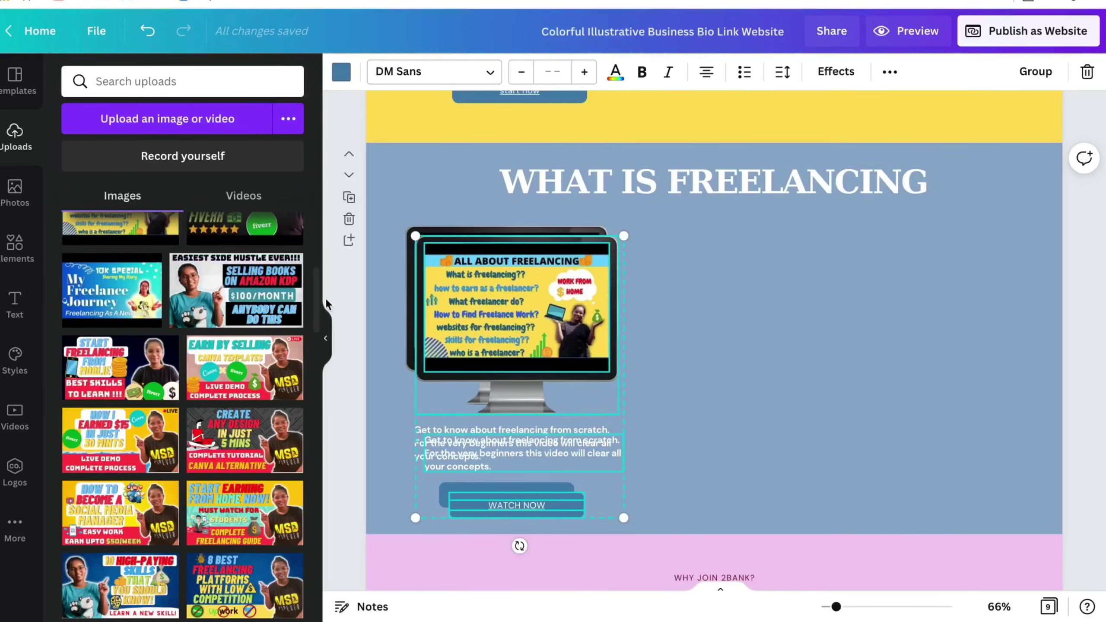
drag(548, 320, 926, 311)
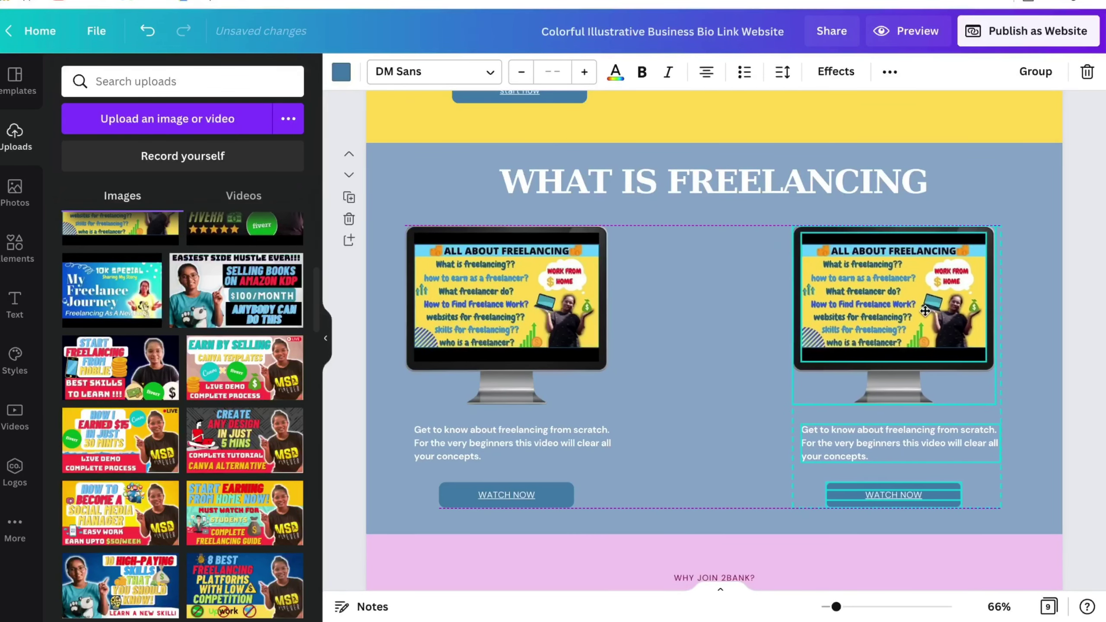
click(683, 333)
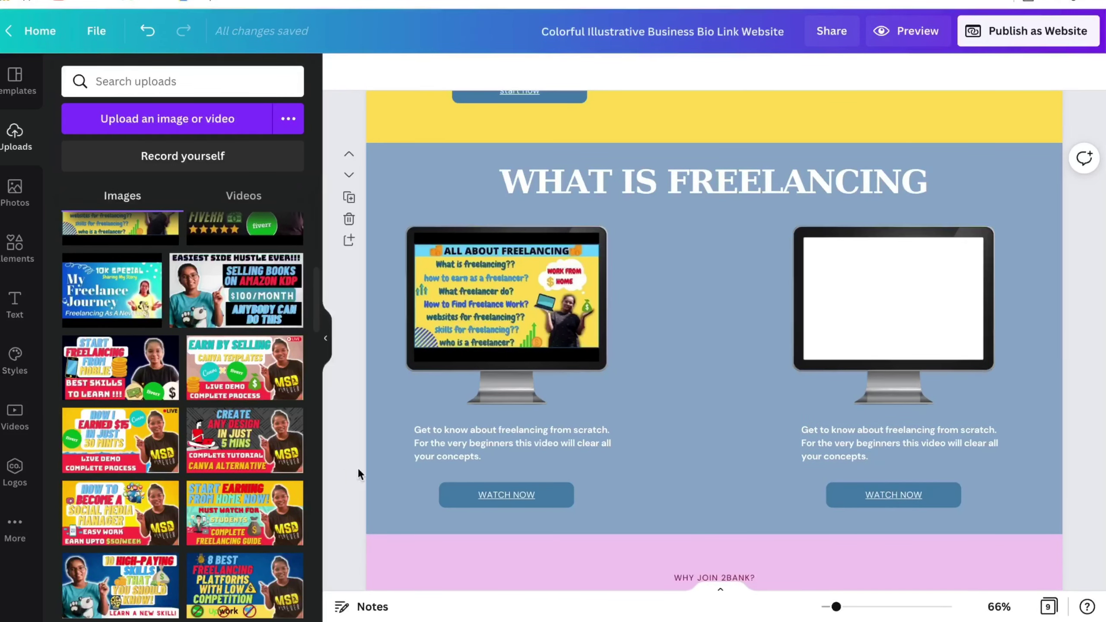
- Add the "START EARNING FROM HOME NOW!" thumbnail from the uploads and scale it to fit the right monitor's screen
click(231, 512)
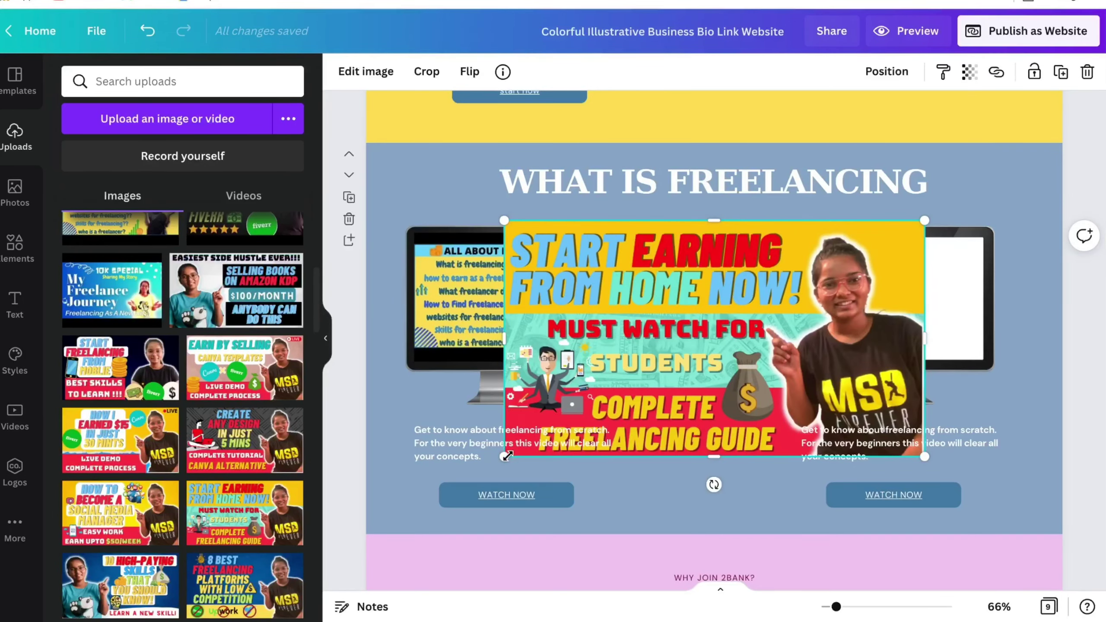
drag(507, 456, 742, 321)
drag(816, 262, 876, 289)
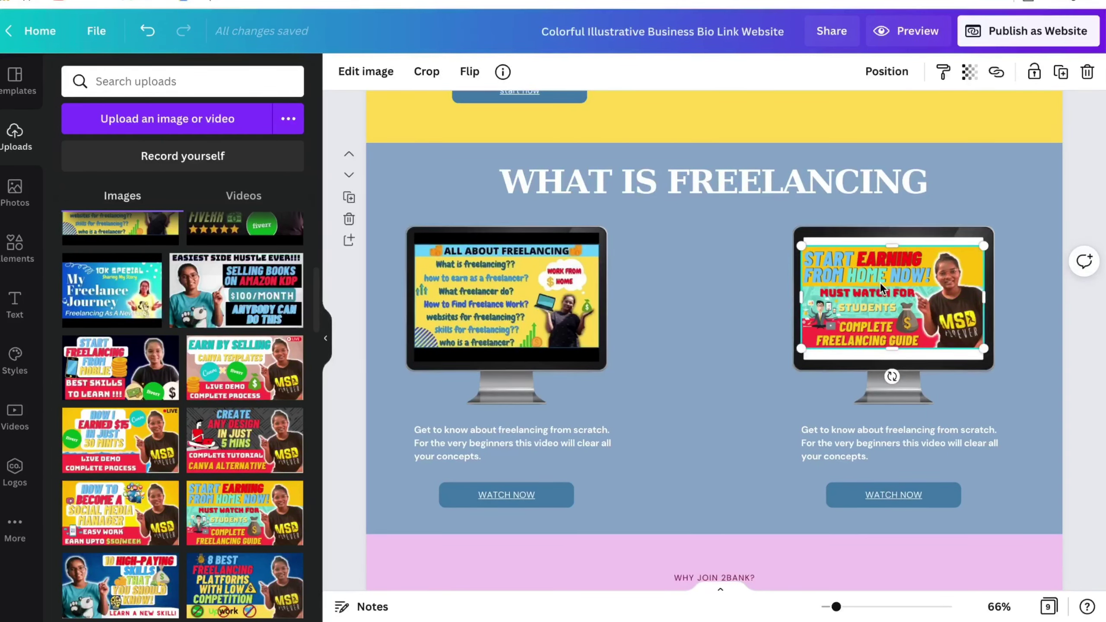
click(727, 330)
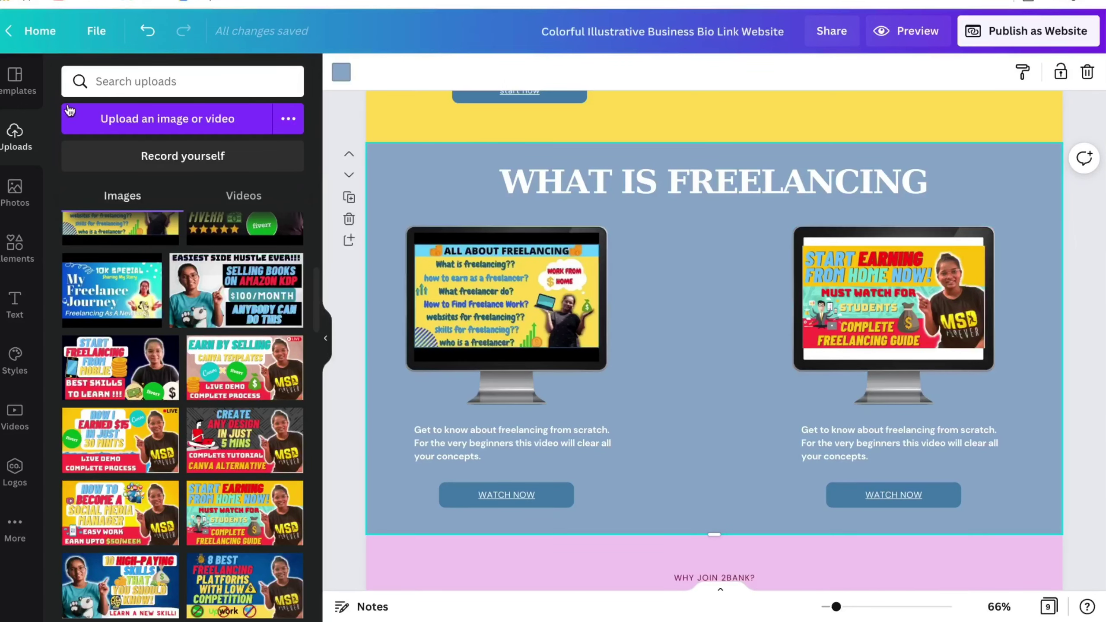
click(15, 194)
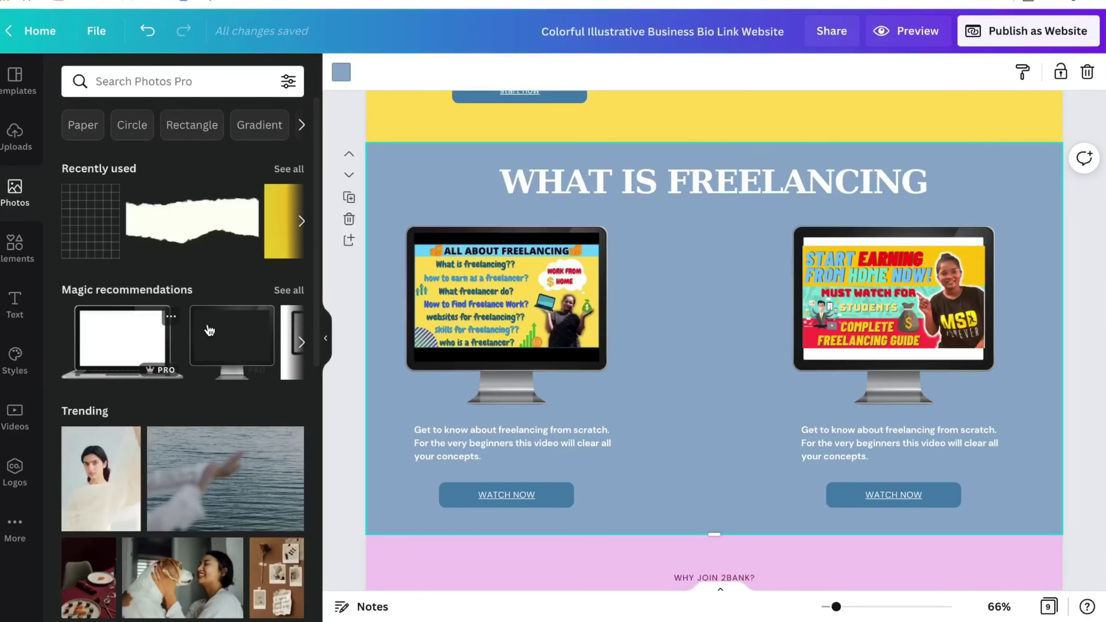
scroll(235, 227, right, 5)
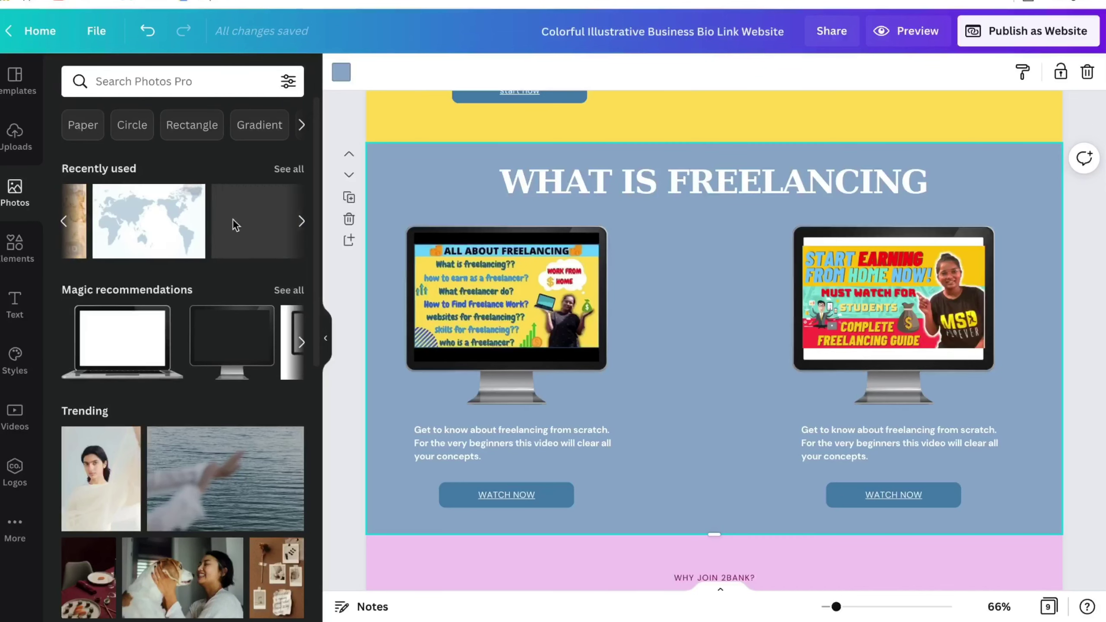
click(218, 84)
click(187, 124)
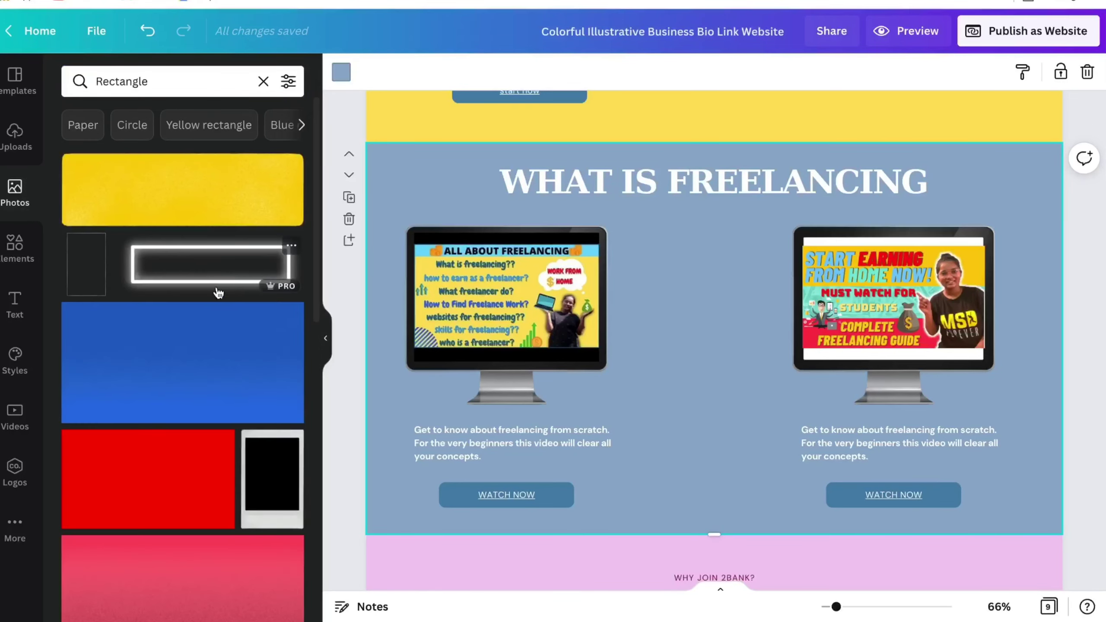
scroll(194, 361, down, 5)
click(205, 218)
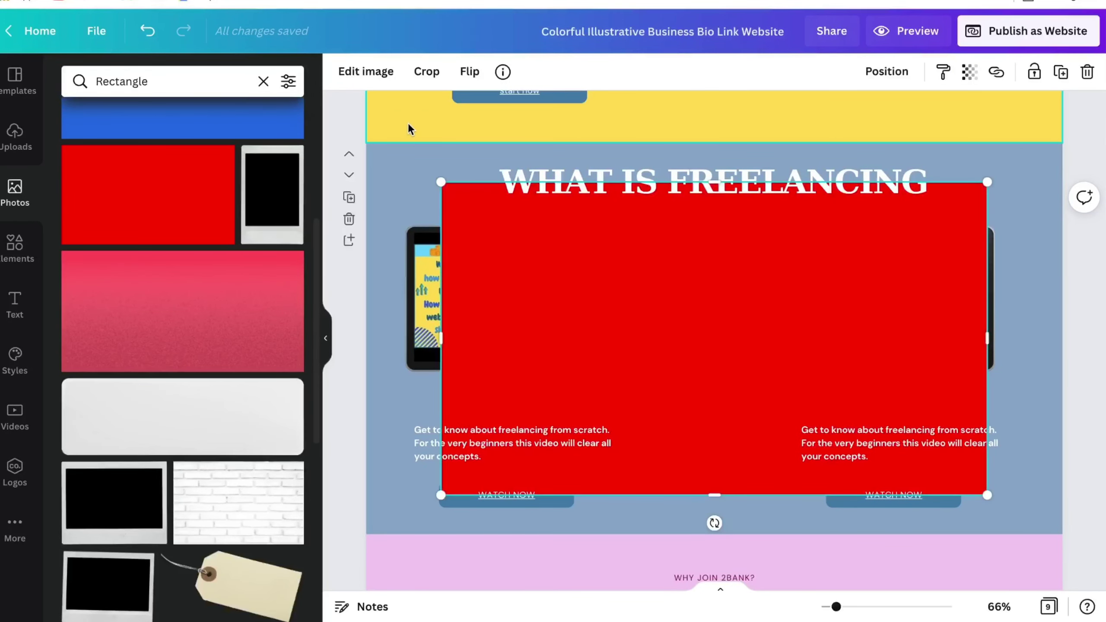
key(Delete)
scroll(196, 305, down, 5)
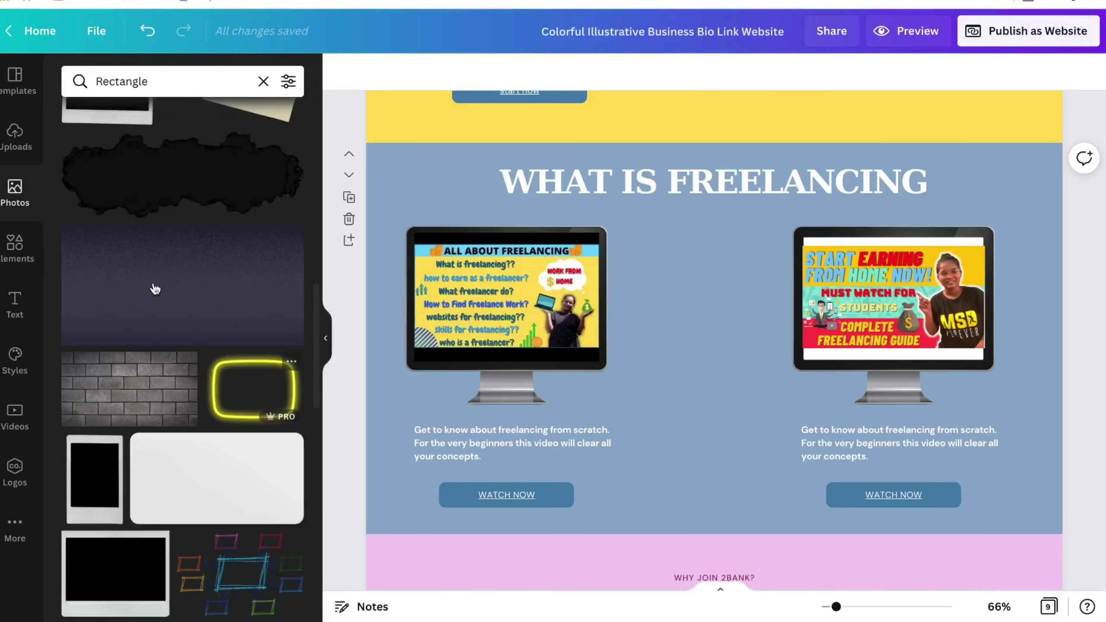
click(261, 80)
- Search the elements library for "rectangle"
click(15, 247)
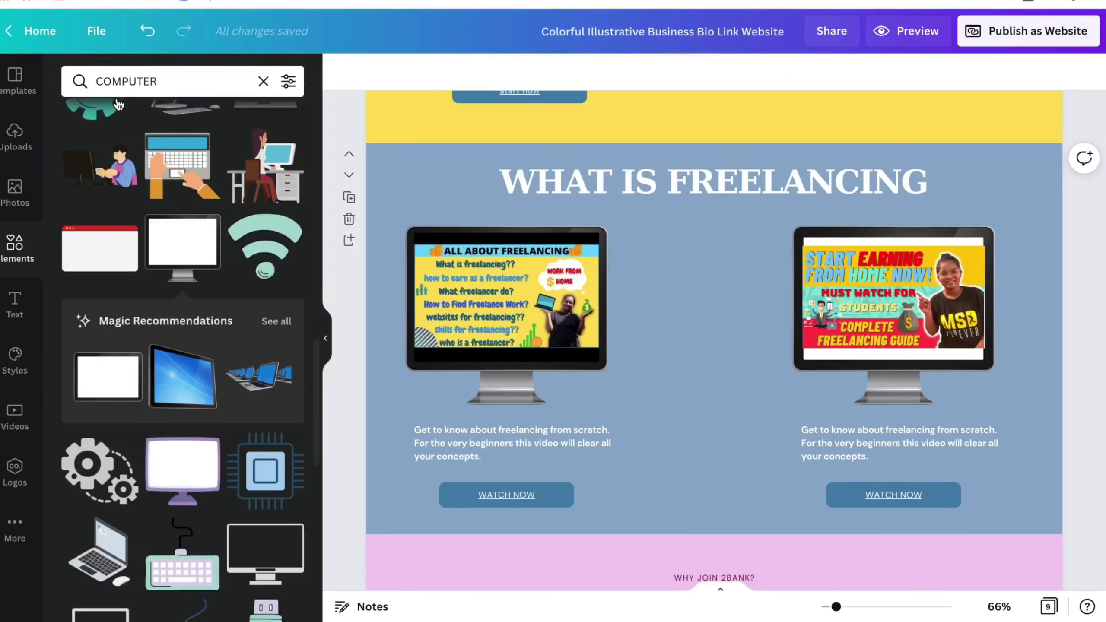
click(198, 81)
double_click(198, 83)
text(RE)
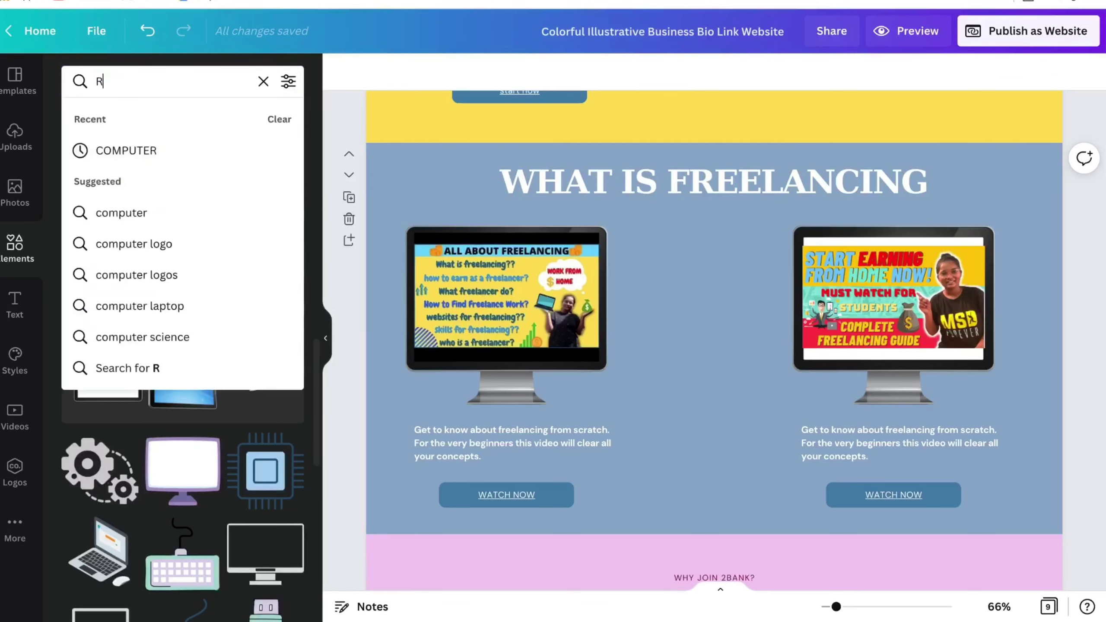
click(133, 180)
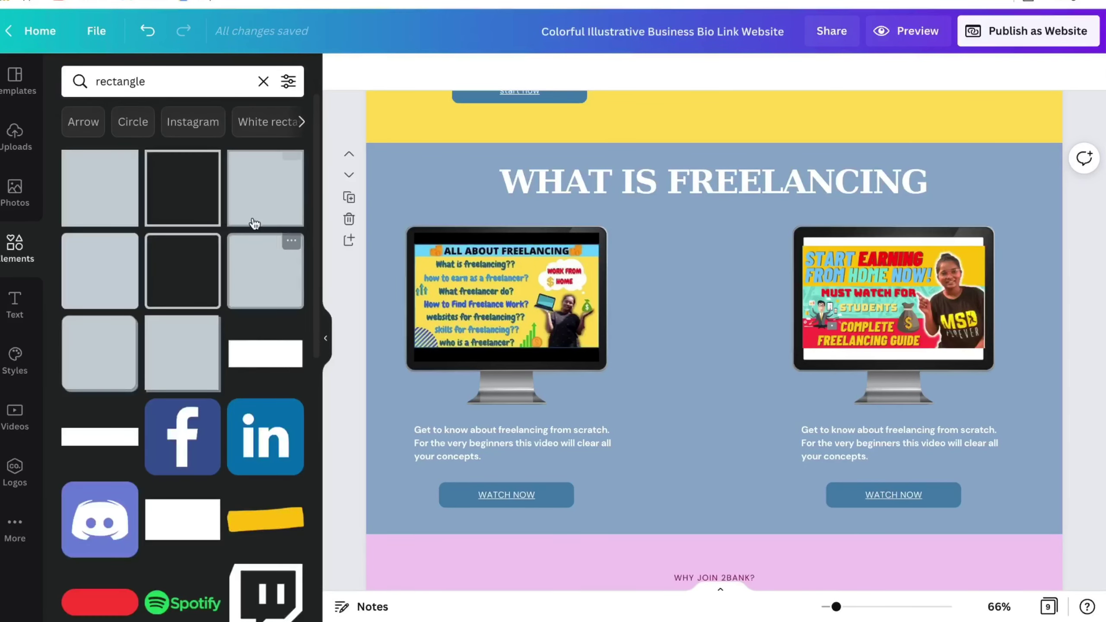
- Add the solid black square and resize it to cover the right monitor's screen
click(182, 196)
drag(714, 230, 714, 297)
drag(711, 368, 901, 297)
drag(1016, 303, 993, 304)
mouse_move(897, 374)
mouse_down()
mouse_move(896, 336)
mouse_move(897, 396)
mouse_move(904, 366)
mouse_up()
- Send the black rectangle backward so it sits behind the thumbnail on the right monitor
click(887, 71)
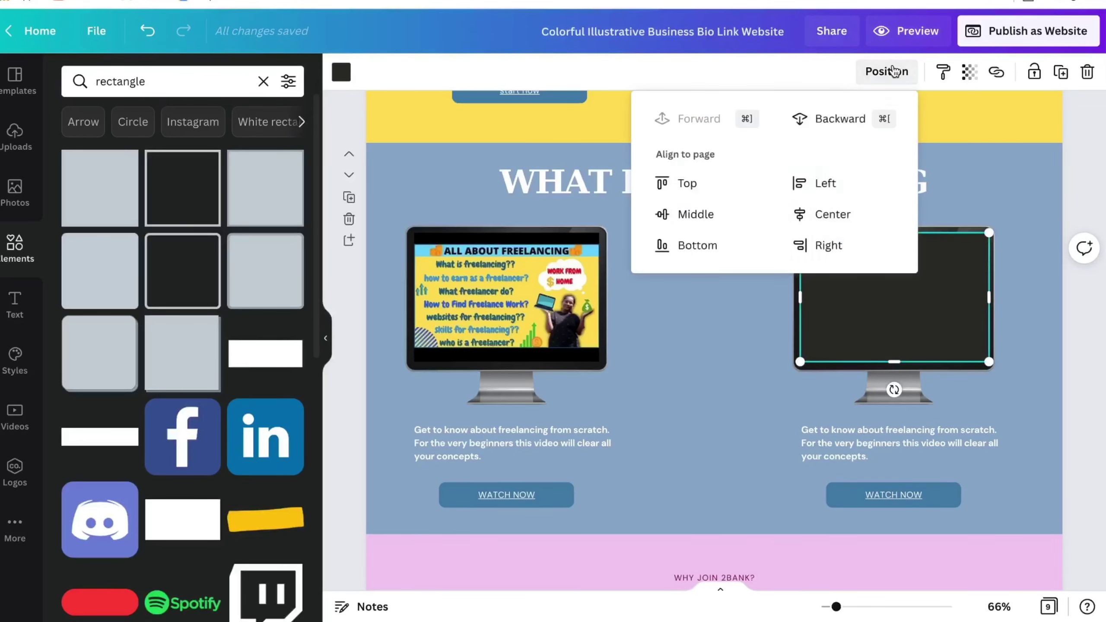
click(841, 118)
click(940, 166)
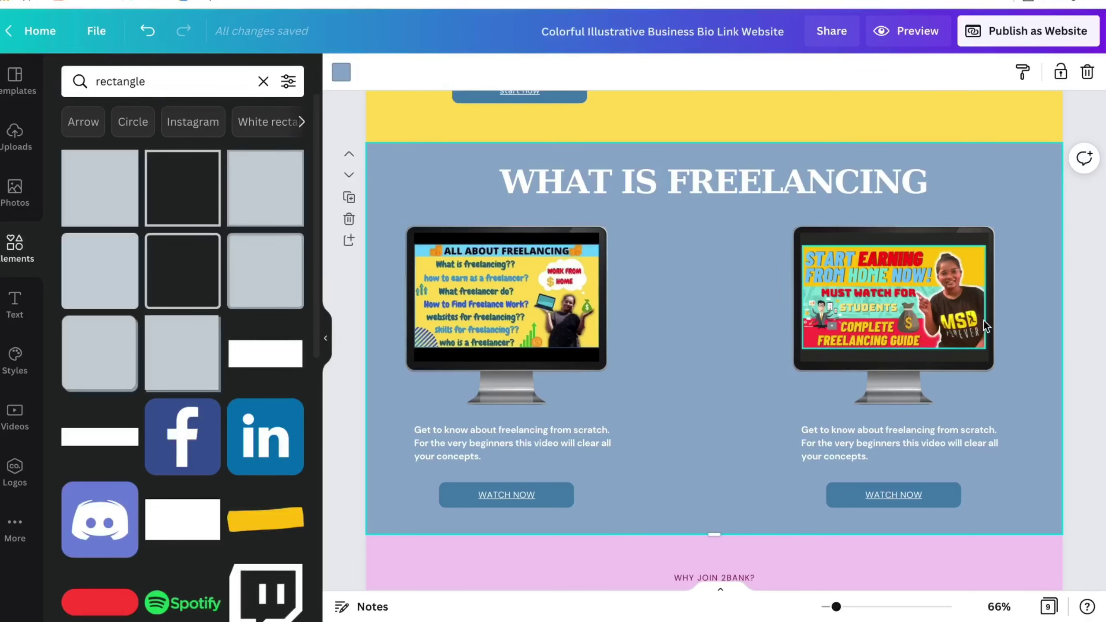
- Replace the copied description under the right monitor with a draft beginning "fOR ALL THE STUDENTS"
click(849, 449)
click(794, 477)
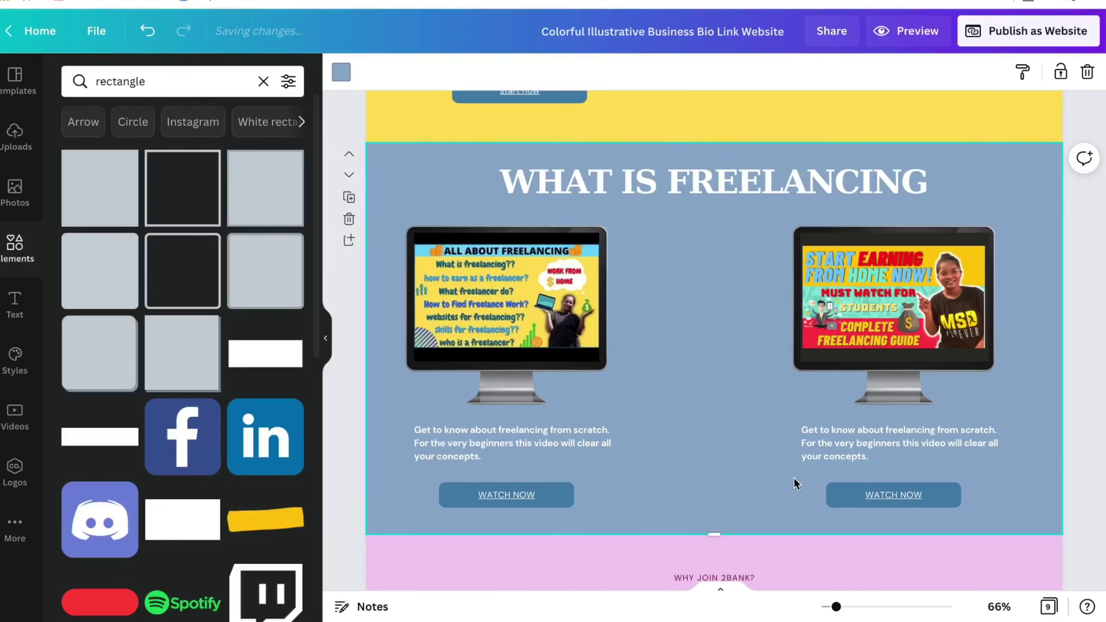
click(879, 492)
click(779, 450)
click(861, 429)
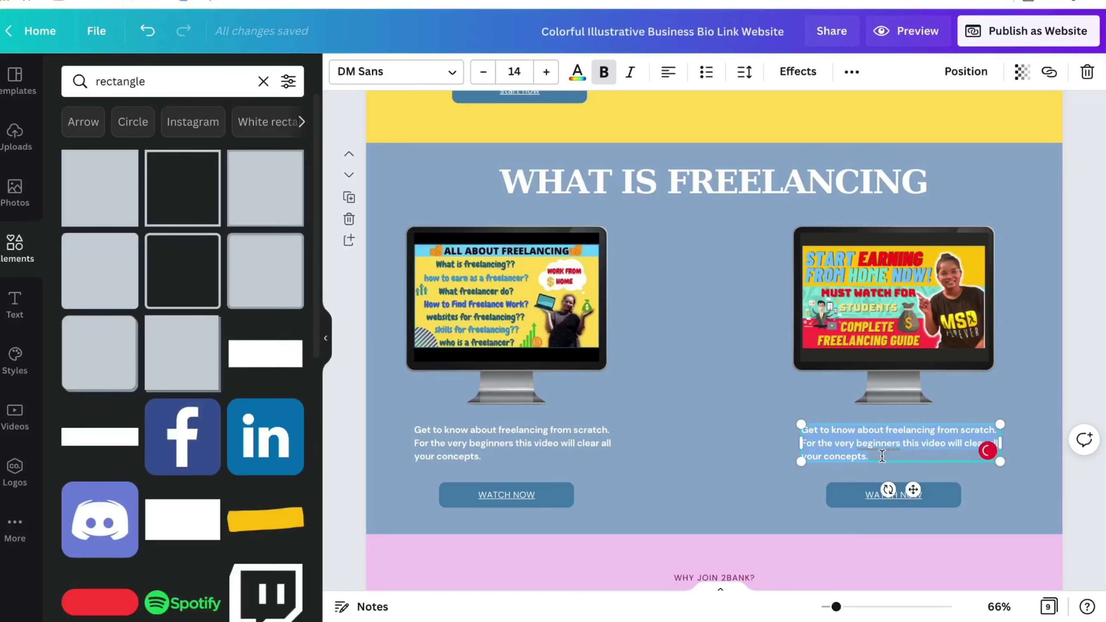
key(BackSpace)
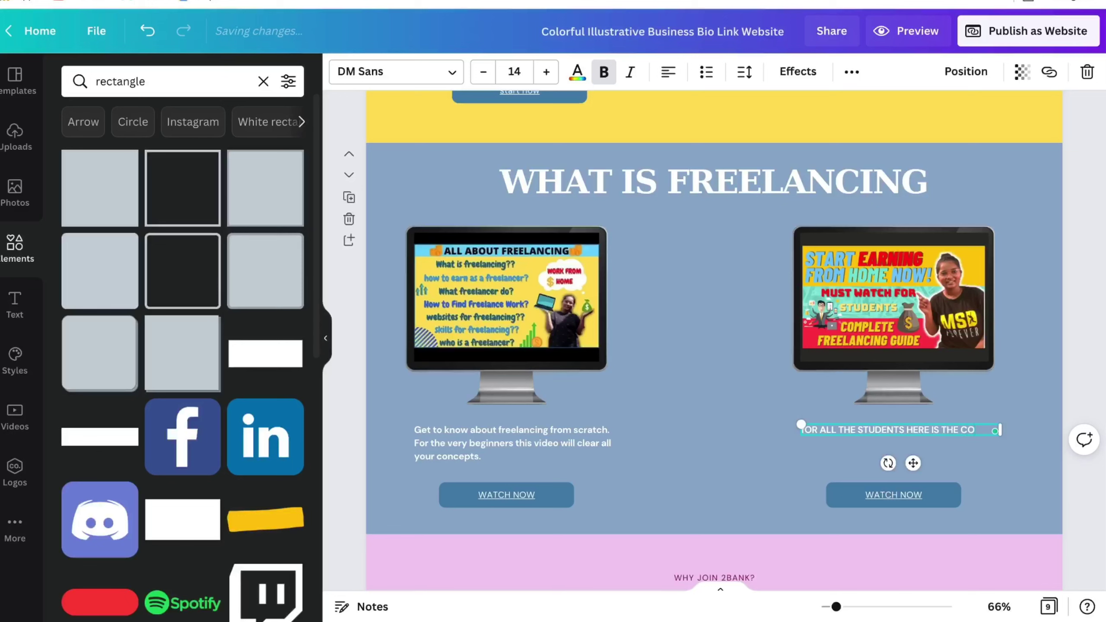
text(TE GUID)
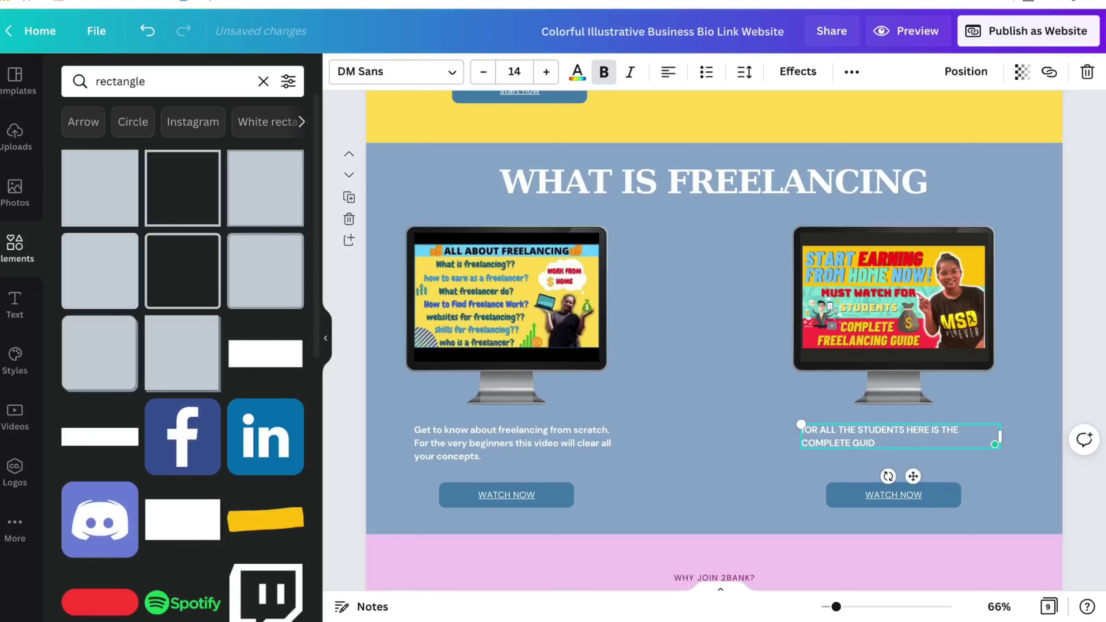
key(BackSpace)
key(BackSpace)
key(BackSpace)
key(BackSpace)
key(BackSpace)
key(BackSpace)
key(BackSpace)
key(BackSpace)
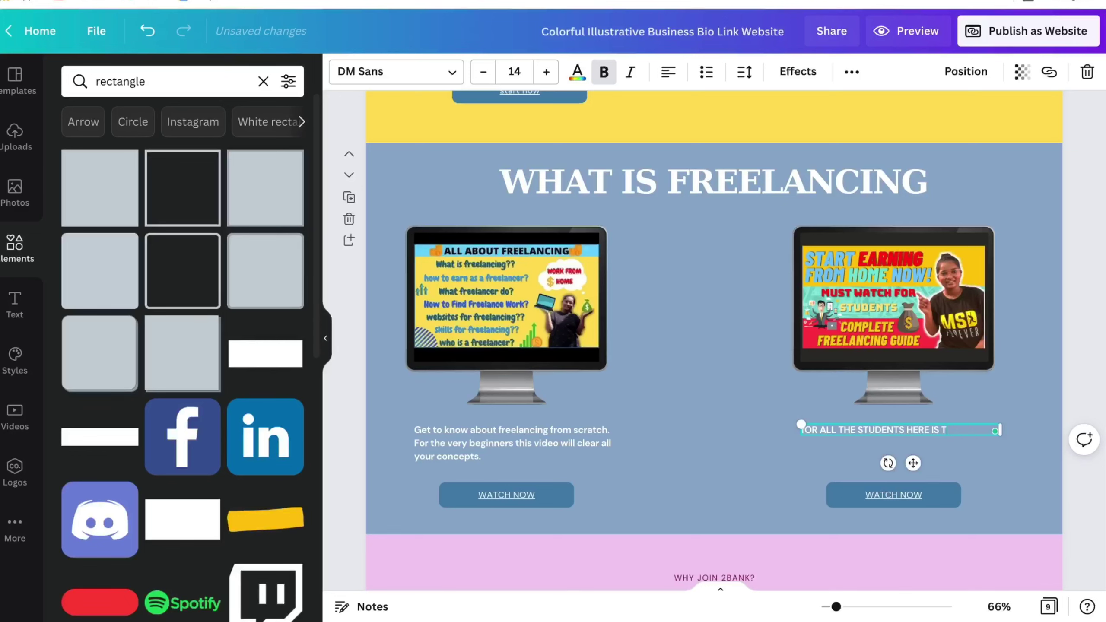
- Rewrite the right monitor's description as "for All students out there here is the video for starting freelancing as a beginner."
click(329, 344)
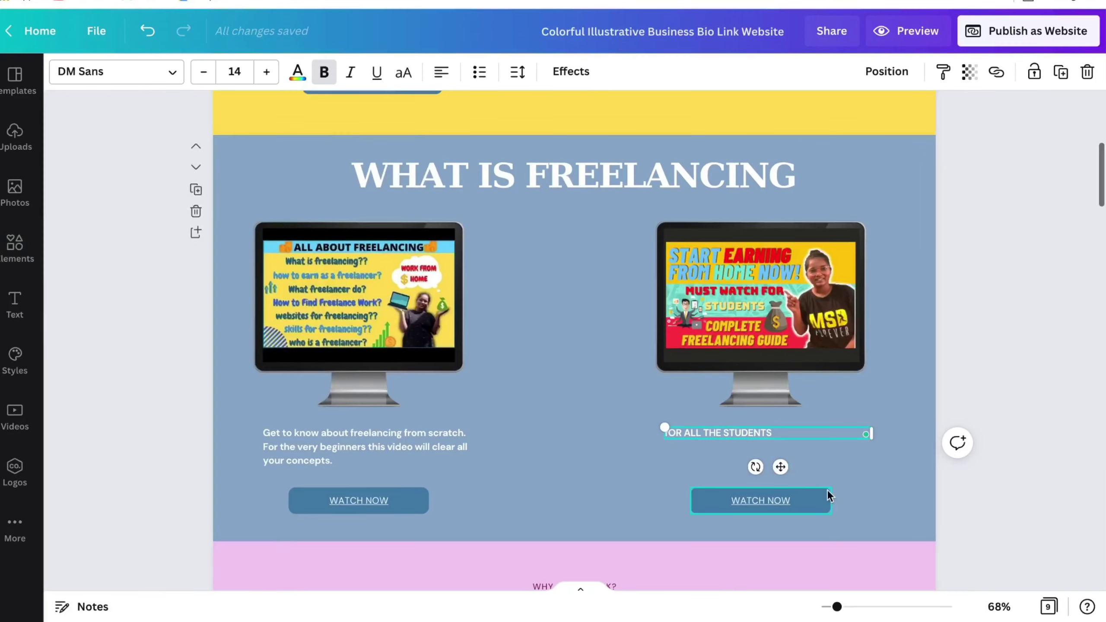
click(827, 489)
click(148, 31)
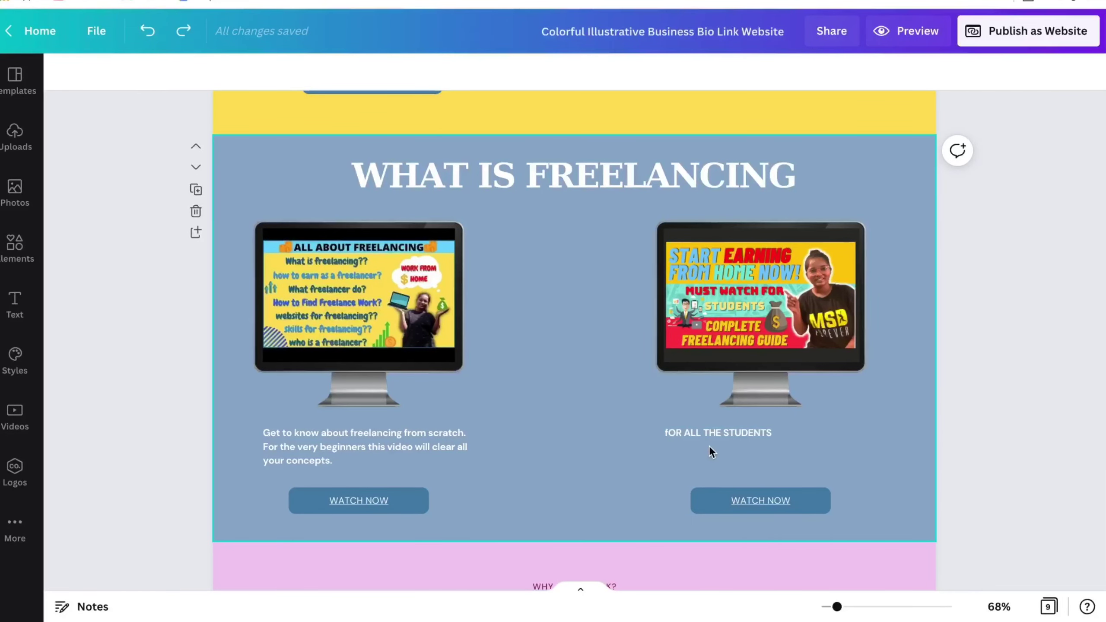
click(704, 433)
scroll(704, 433, down, 1)
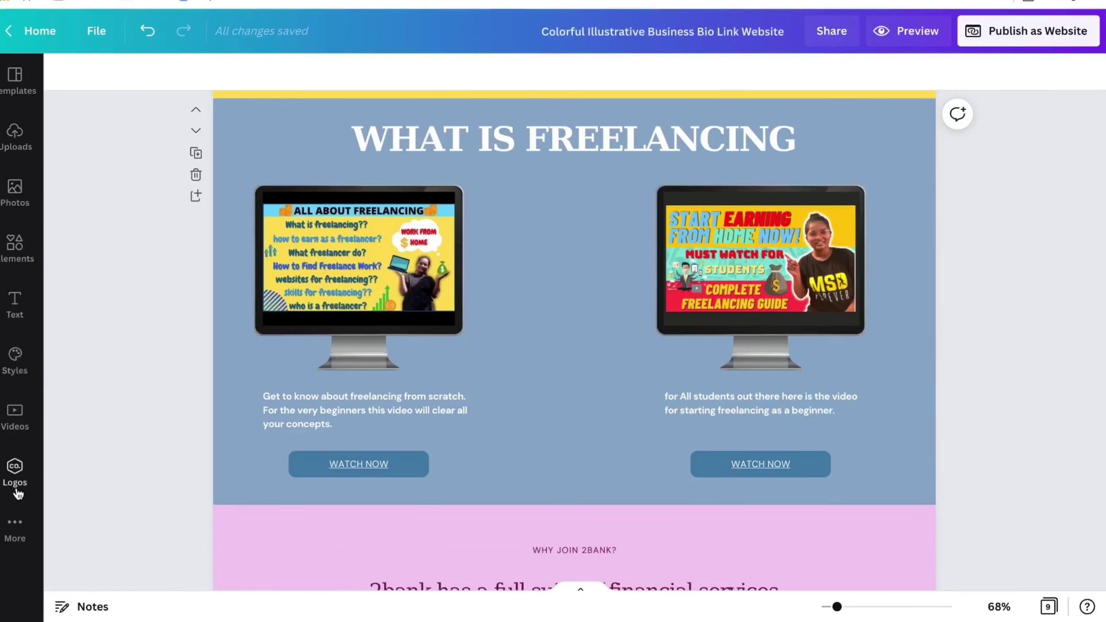
- Open the Character Builder app and add a character with the open-mouthed smiling face to the blue section
click(14, 528)
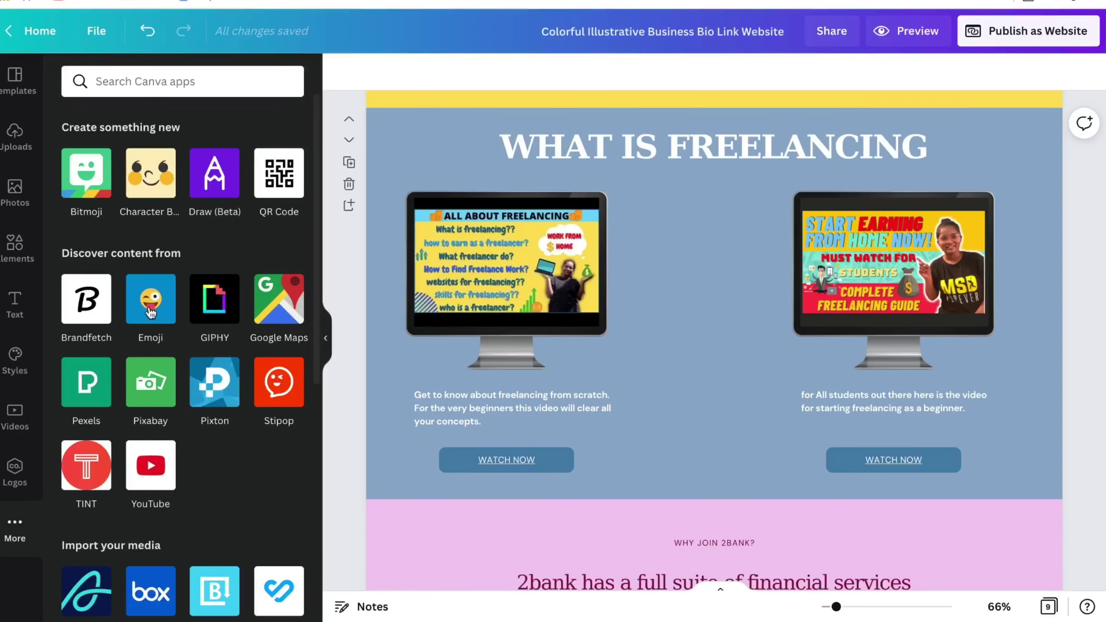
click(151, 173)
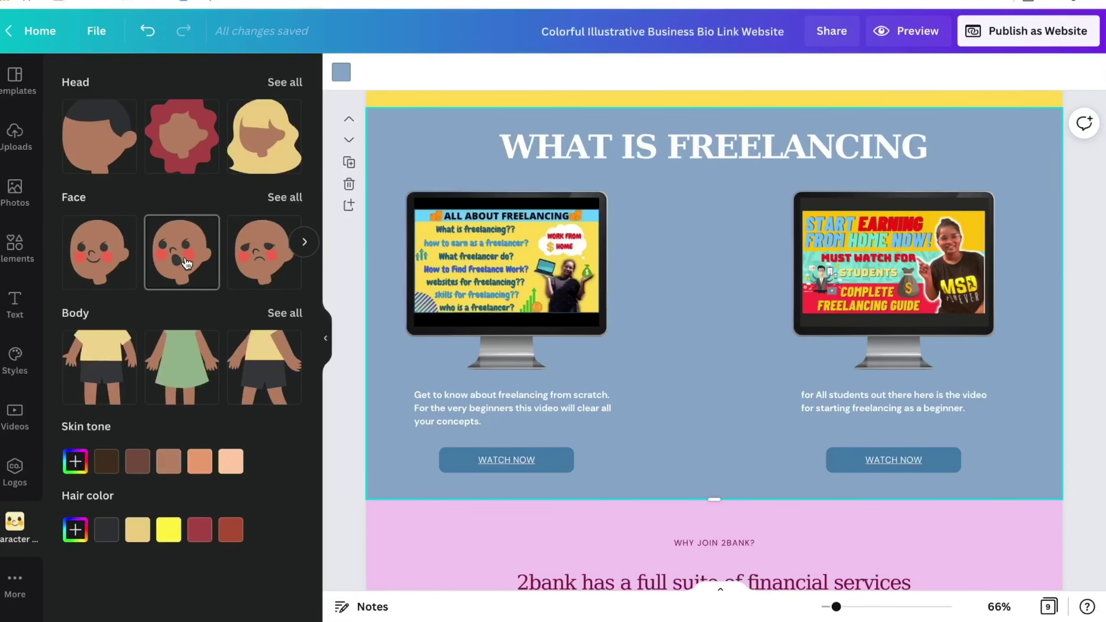
click(304, 242)
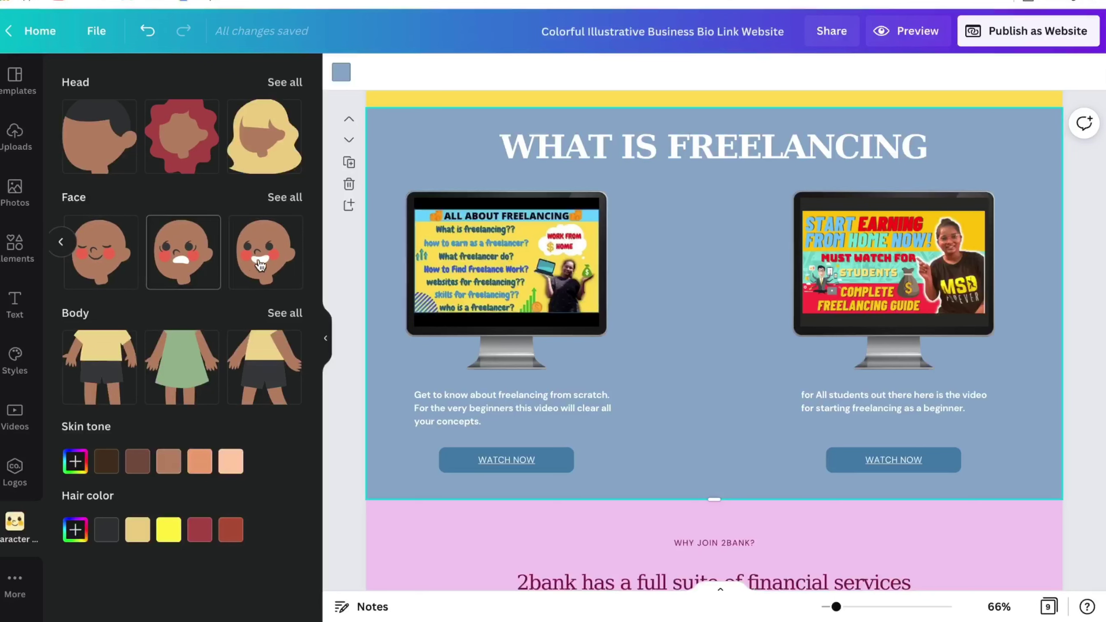
click(260, 273)
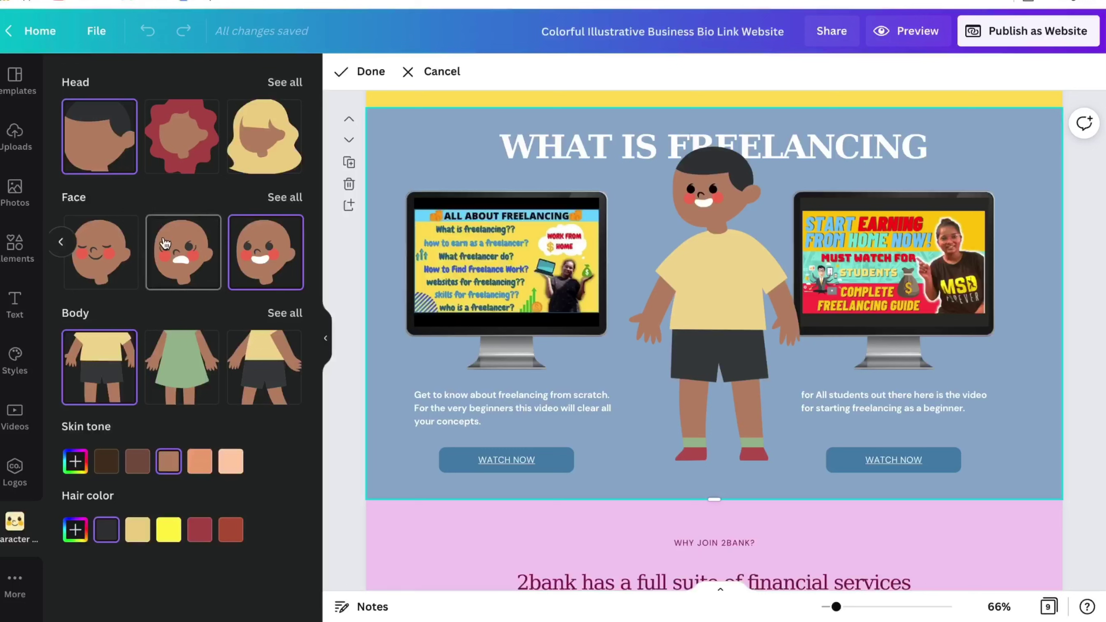
- Give the character the long wavy hair and the jumping green-dress body with both arms raised
click(263, 138)
click(200, 396)
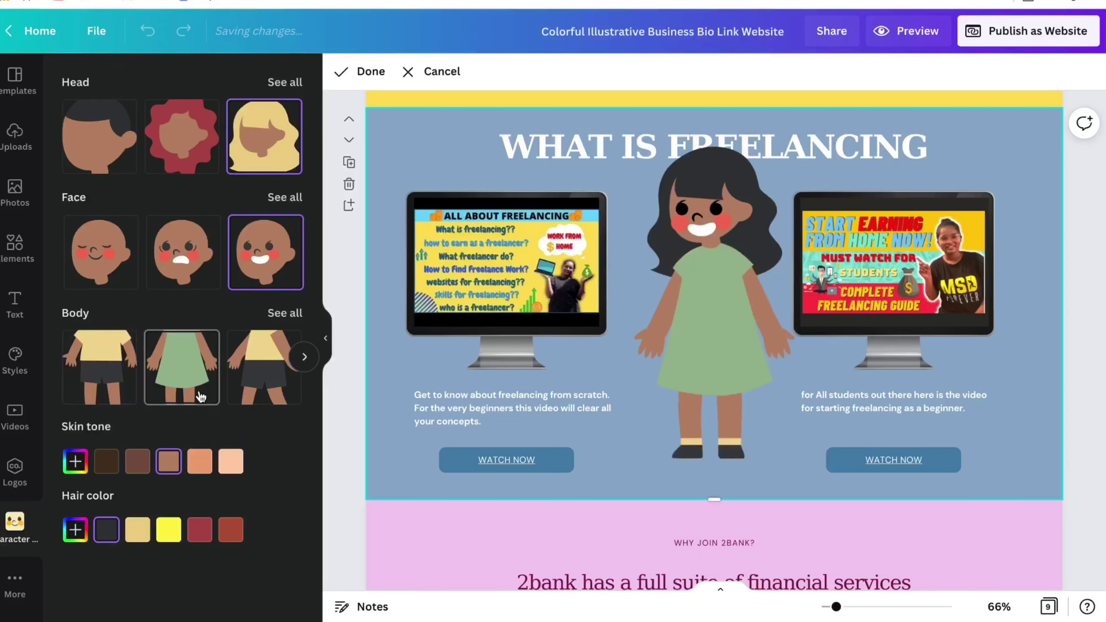
scroll(182, 374, right, 2)
scroll(149, 369, right, 5)
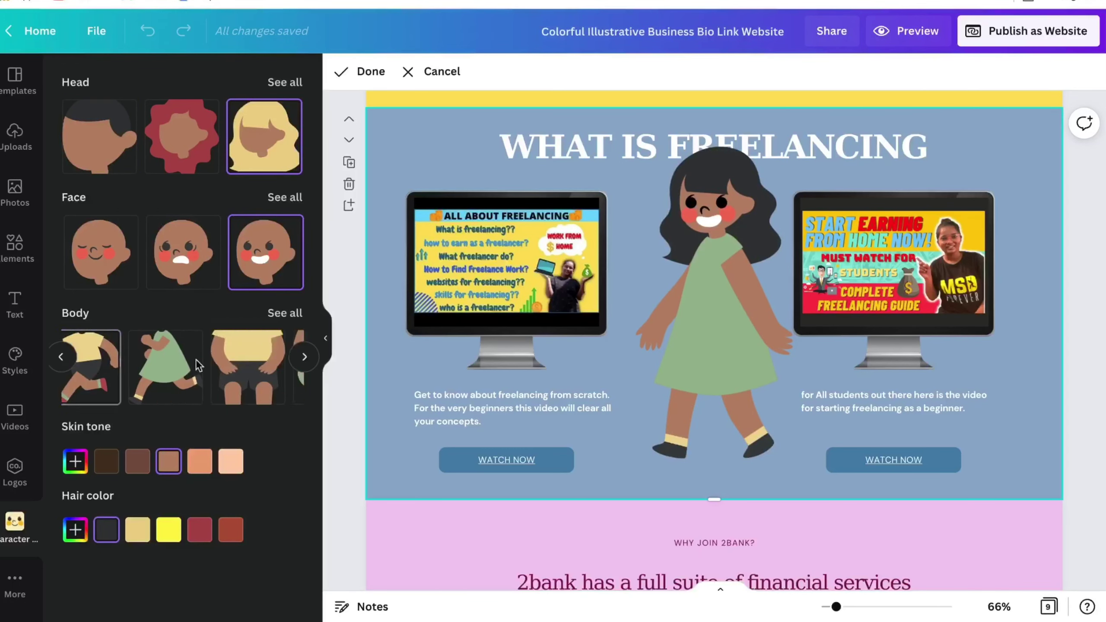
click(213, 365)
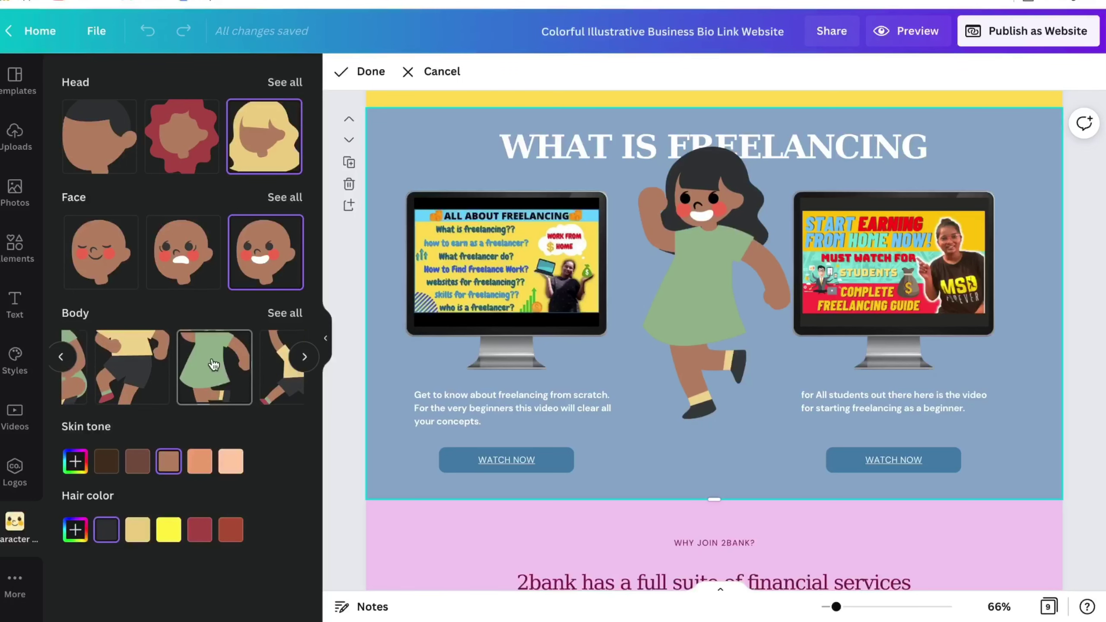
scroll(216, 366, right, 3)
click(220, 365)
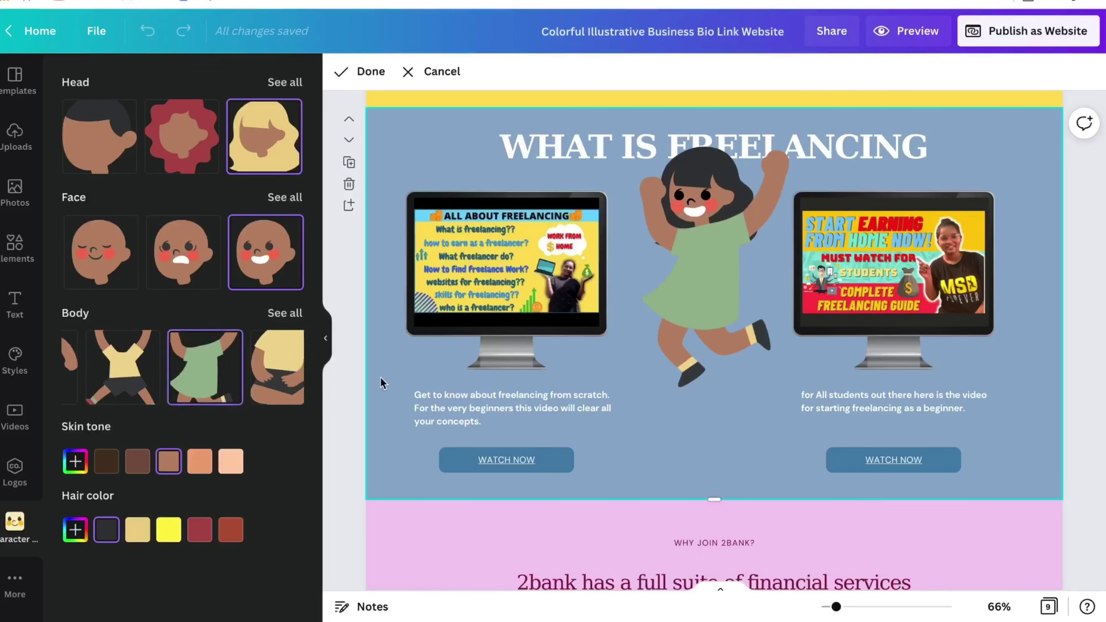
- Try a lighter skin tone on the character, return it to the medium brown tone, and finish editing the character
click(200, 462)
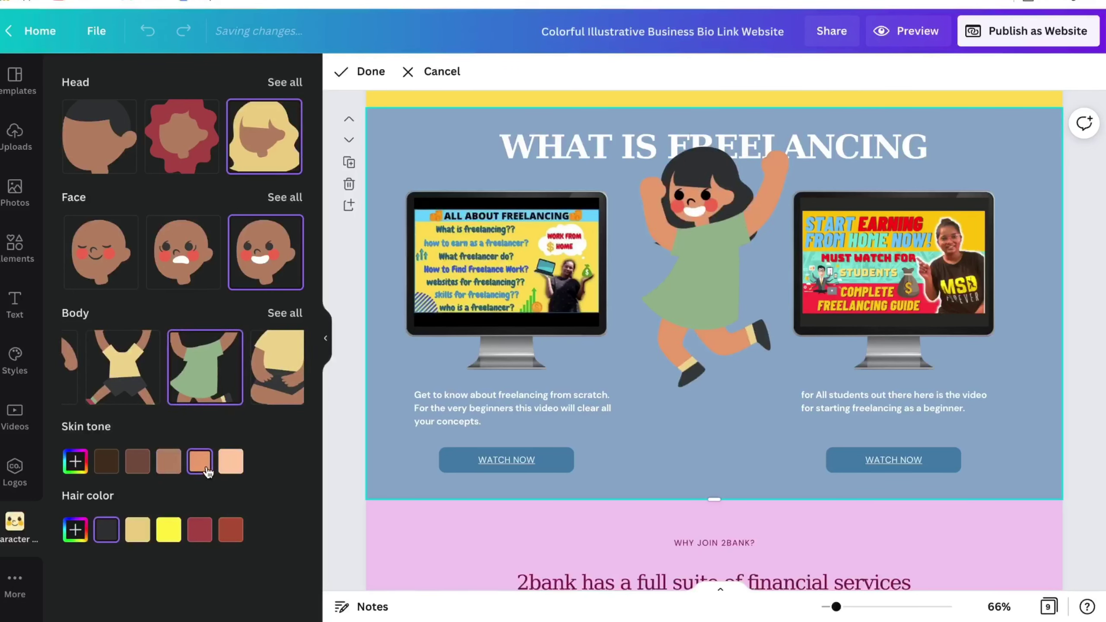
click(163, 464)
click(325, 340)
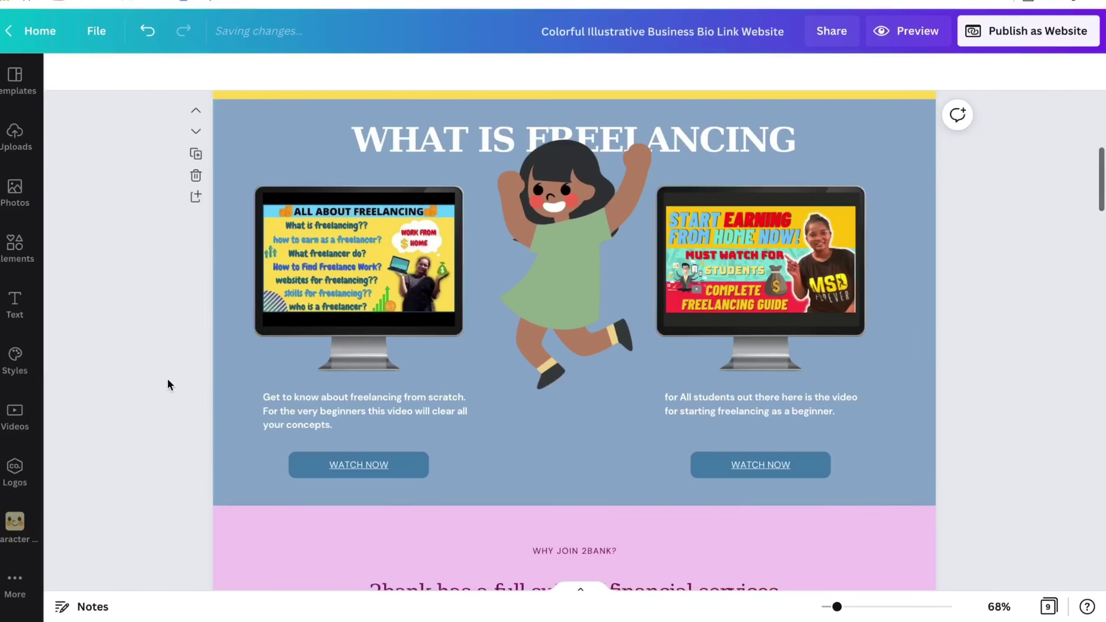
- Move the green-dress character between the monitors and start a second character with the red-overalls body raising one arm
drag(296, 209, 585, 286)
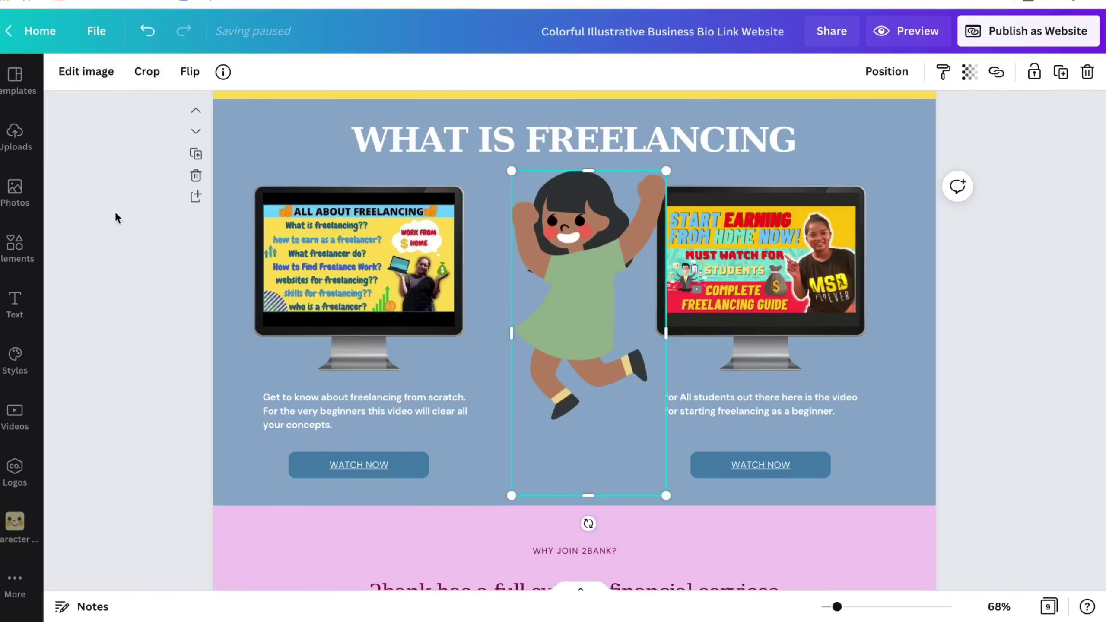
click(15, 521)
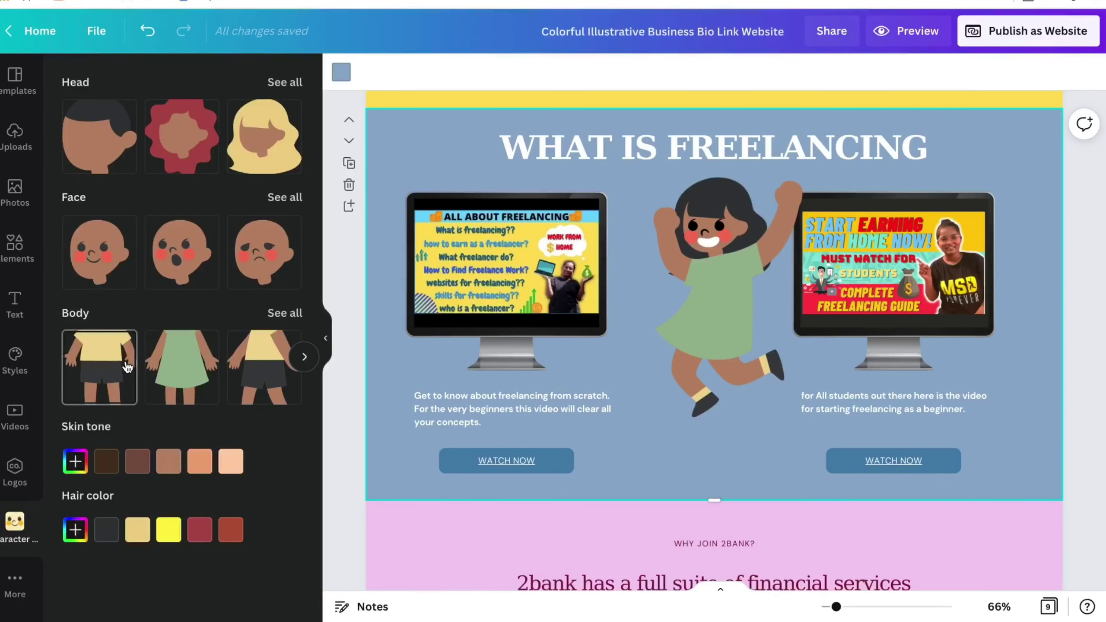
scroll(248, 356, right, 2)
click(248, 355)
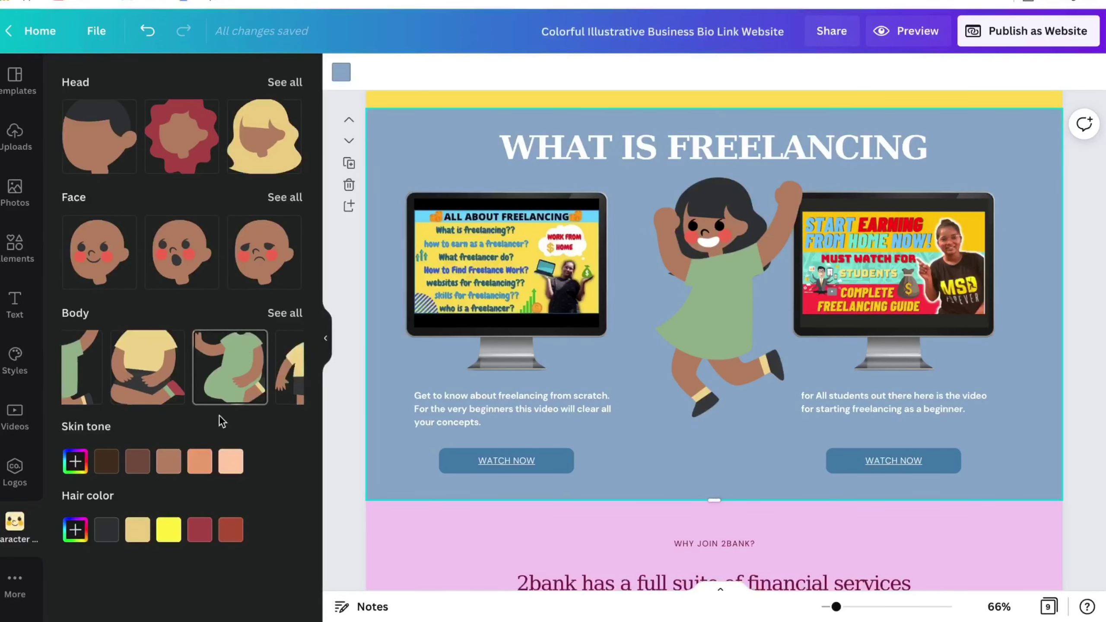
scroll(226, 392, right, 5)
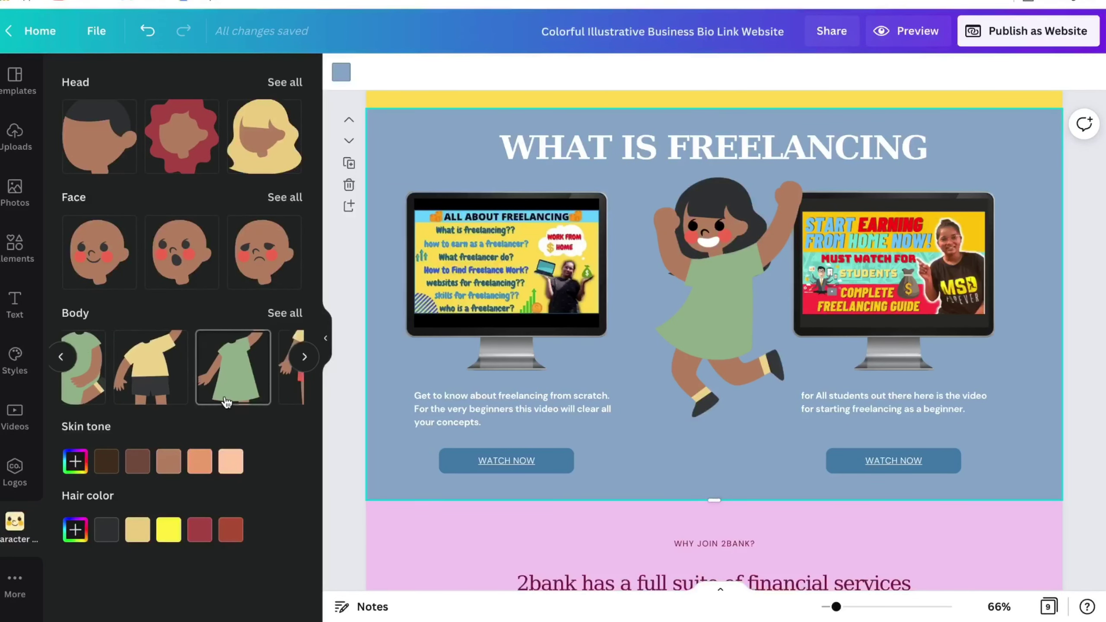
click(231, 375)
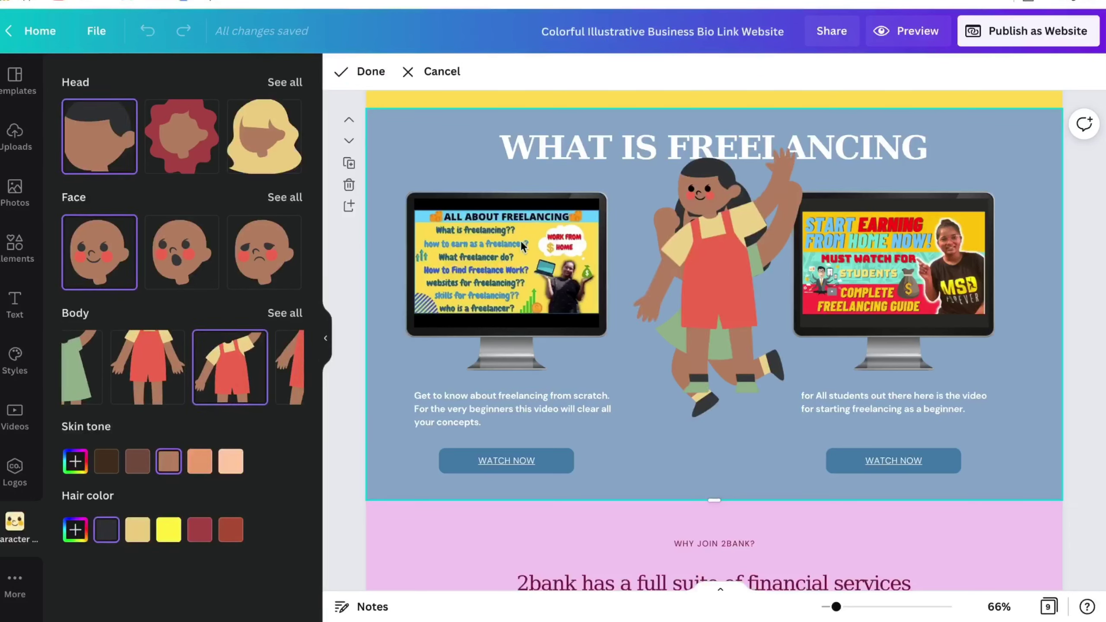
- Give the new character the long wavy hair and the jumping red-overalls body with both arms raised
click(260, 137)
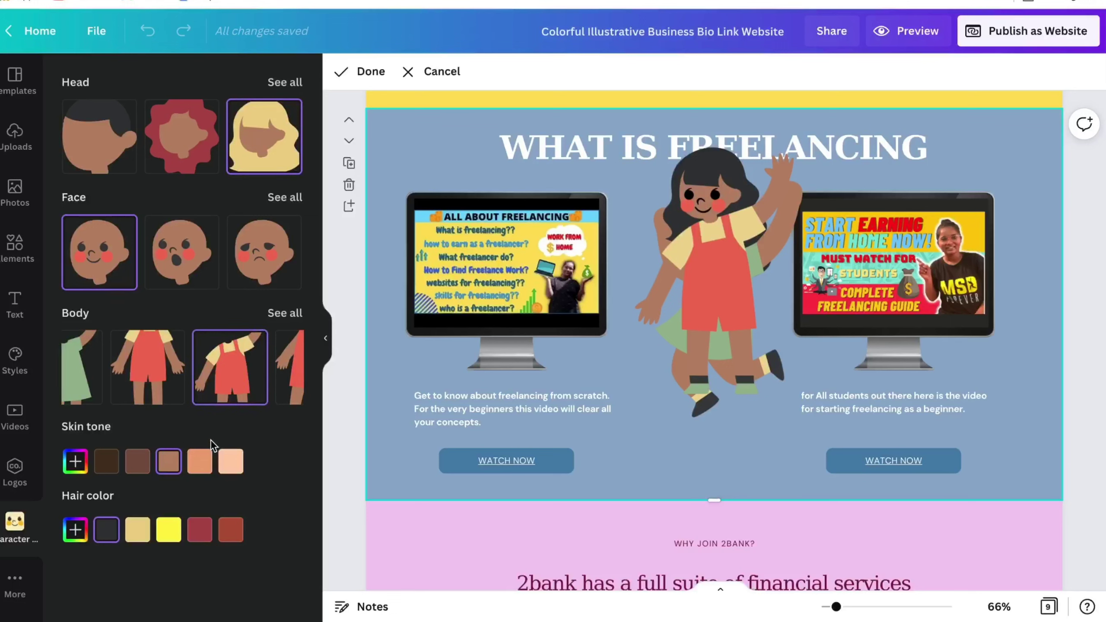
scroll(252, 393, right, 10)
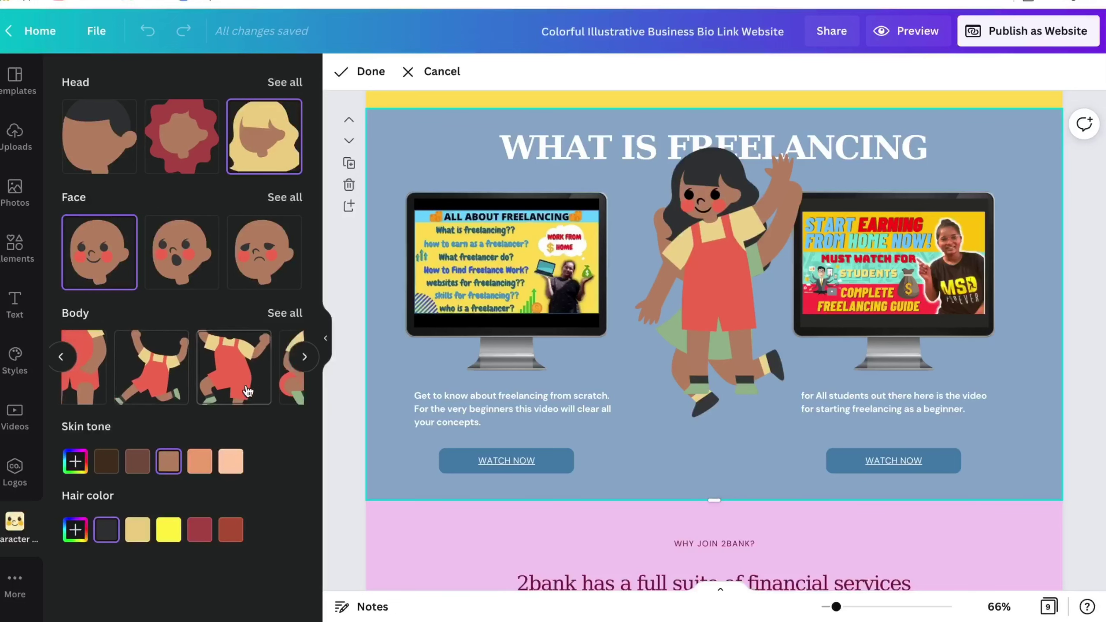
click(189, 385)
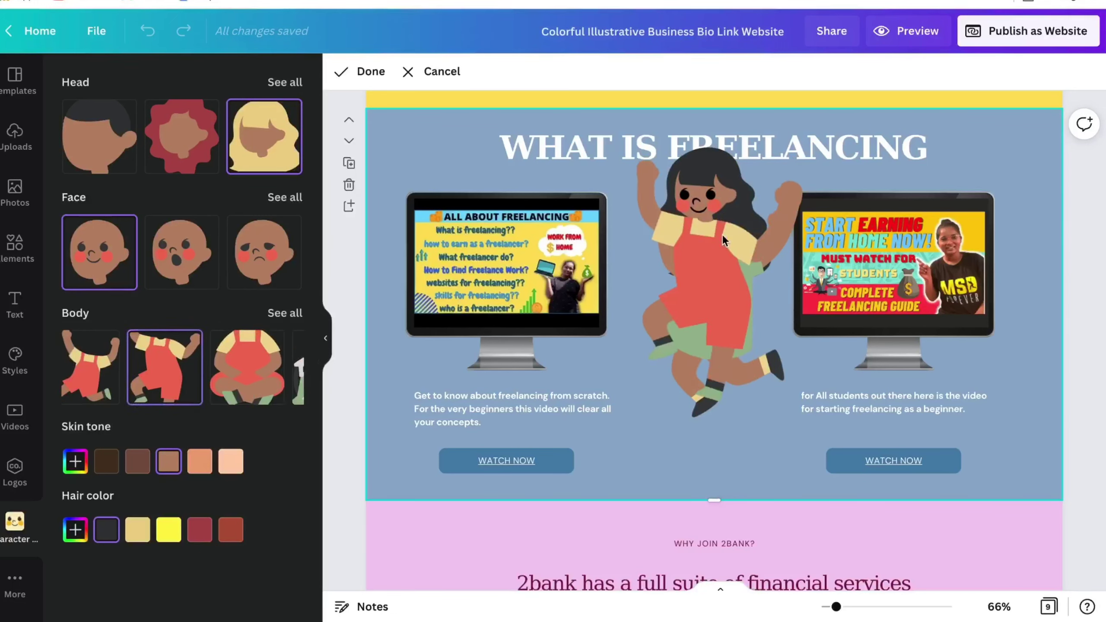
- Try the lightest skin tone on the character, change it to the light tan tone, and finish editing the character
click(230, 463)
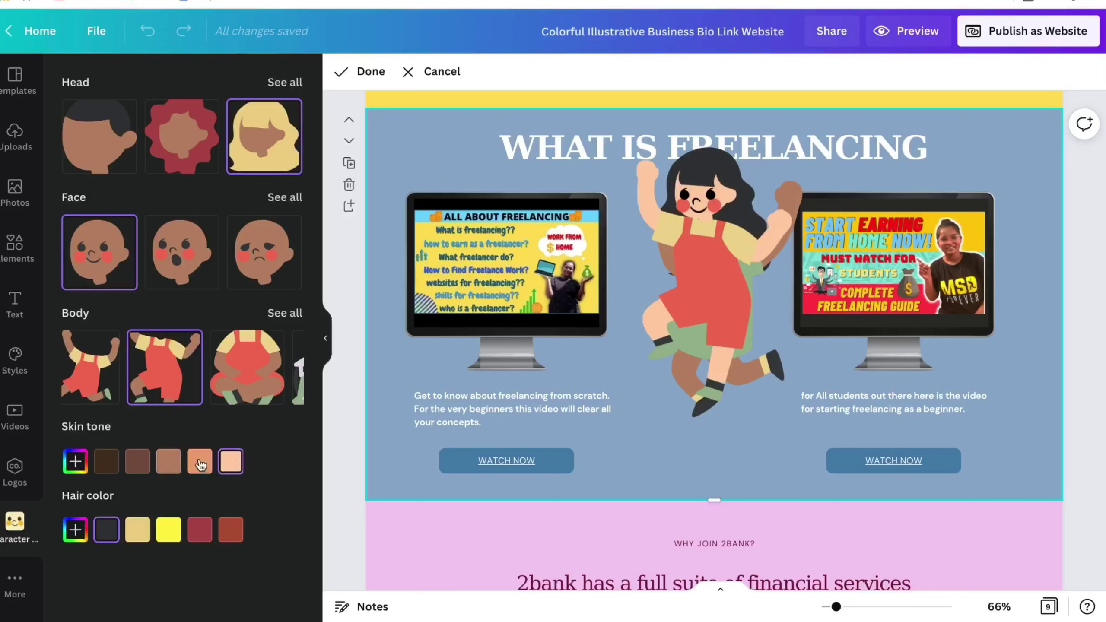
click(193, 464)
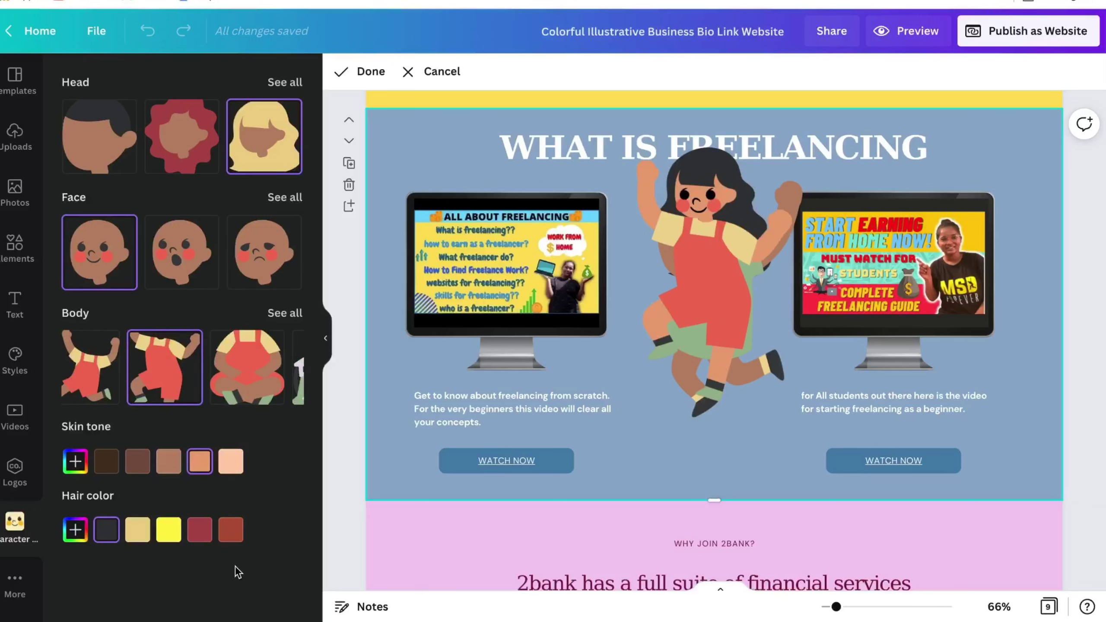
click(362, 72)
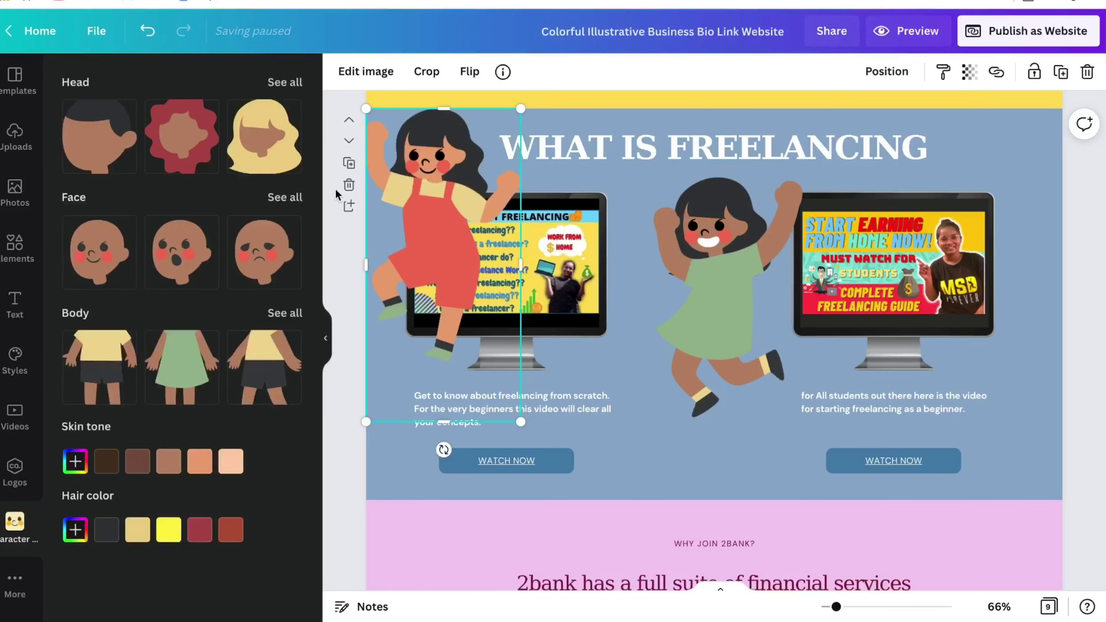
- Delete the green-dress character and move the red-overalls character in front of the right monitor's inner edge
click(692, 278)
key(Delete)
drag(441, 275, 763, 334)
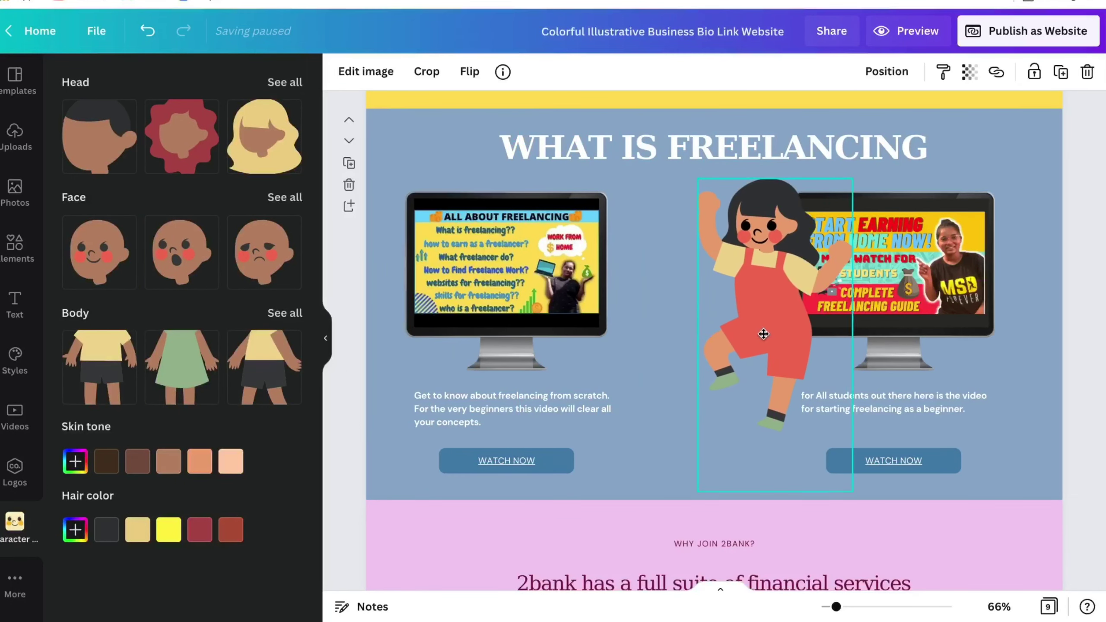
click(631, 311)
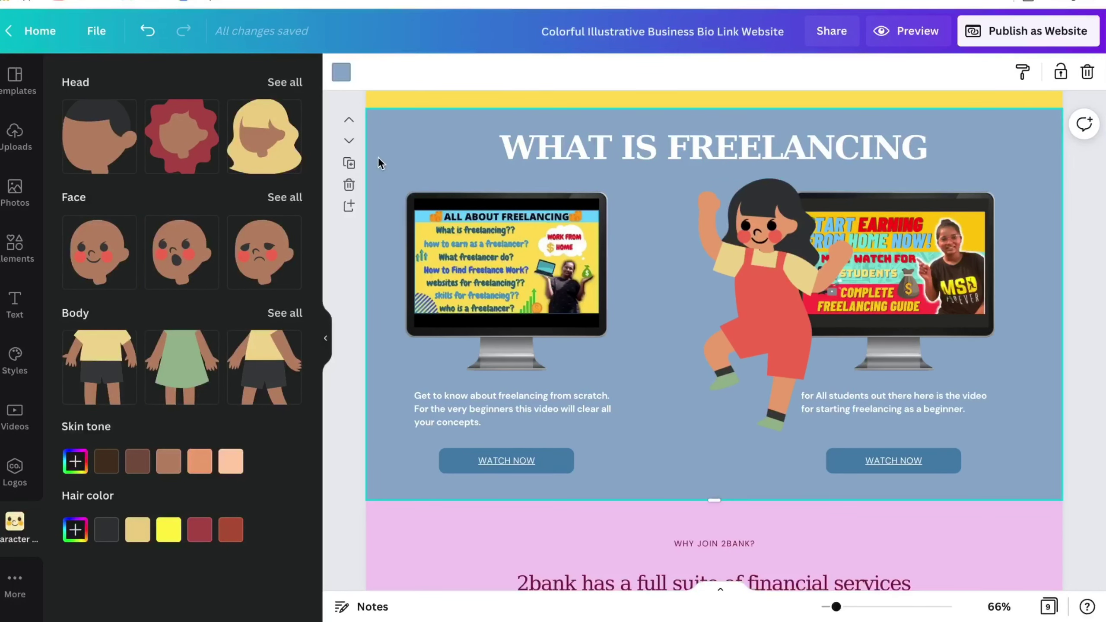
- Try an orange background on the "WHAT IS FREELANCING" section
click(341, 73)
scroll(181, 326, down, 5)
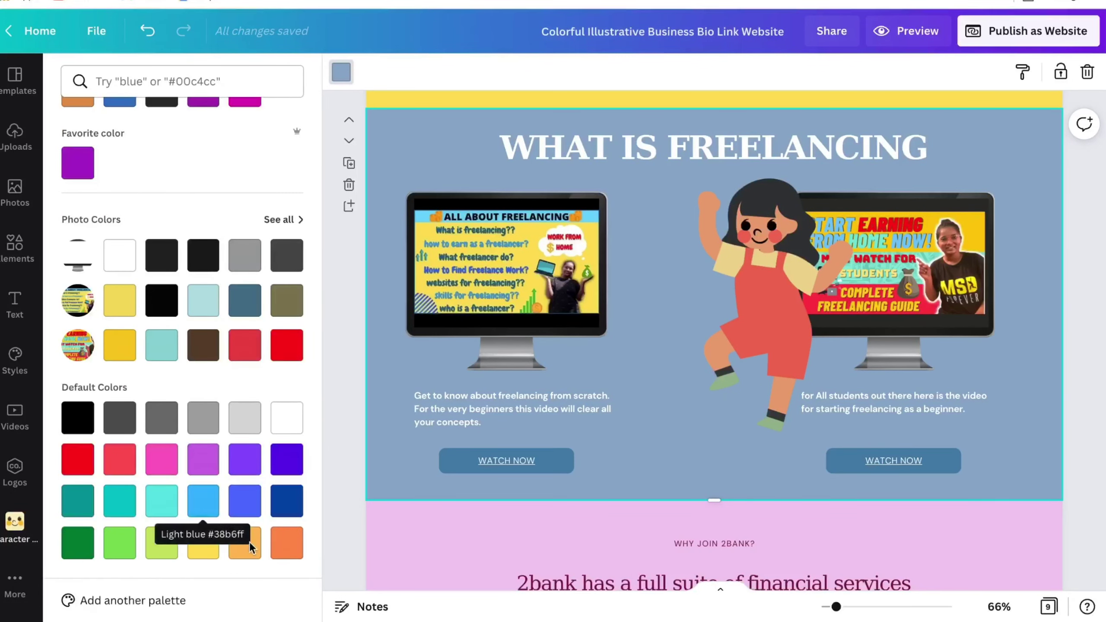
click(708, 301)
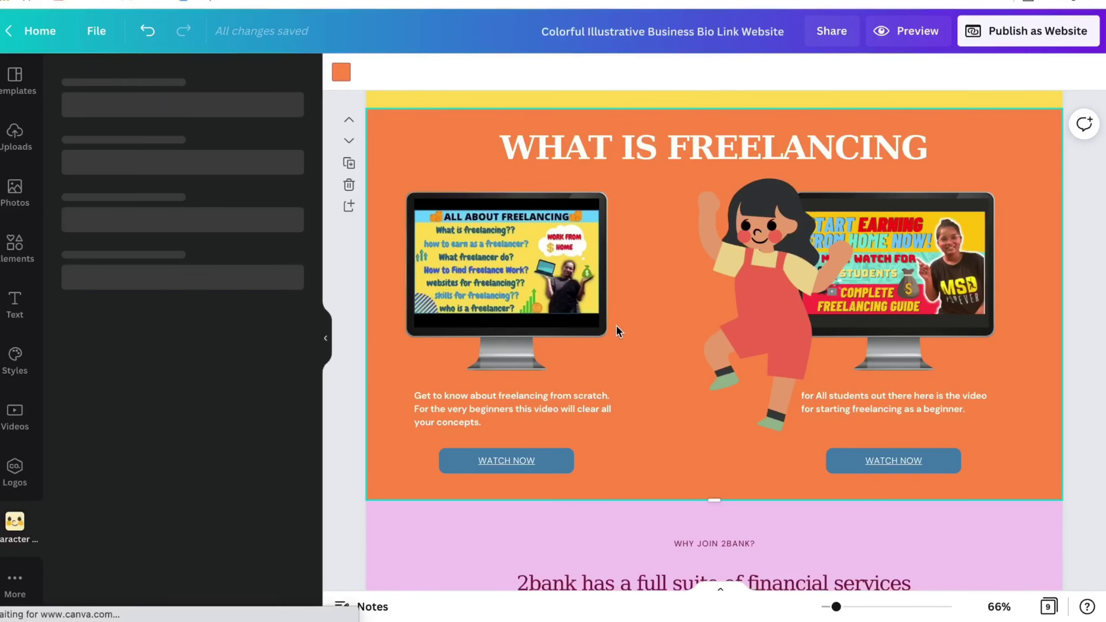
- Remove the red-overalls character from the orange section and undo the deletion
key(Delete)
scroll(655, 278, up, 2)
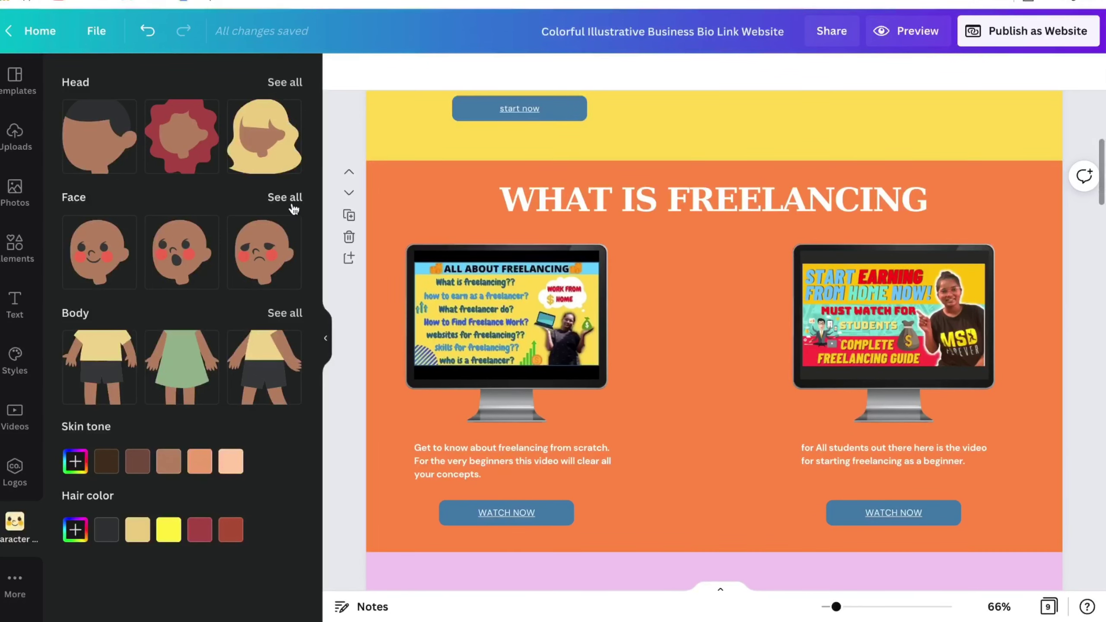
click(324, 336)
click(148, 31)
click(283, 209)
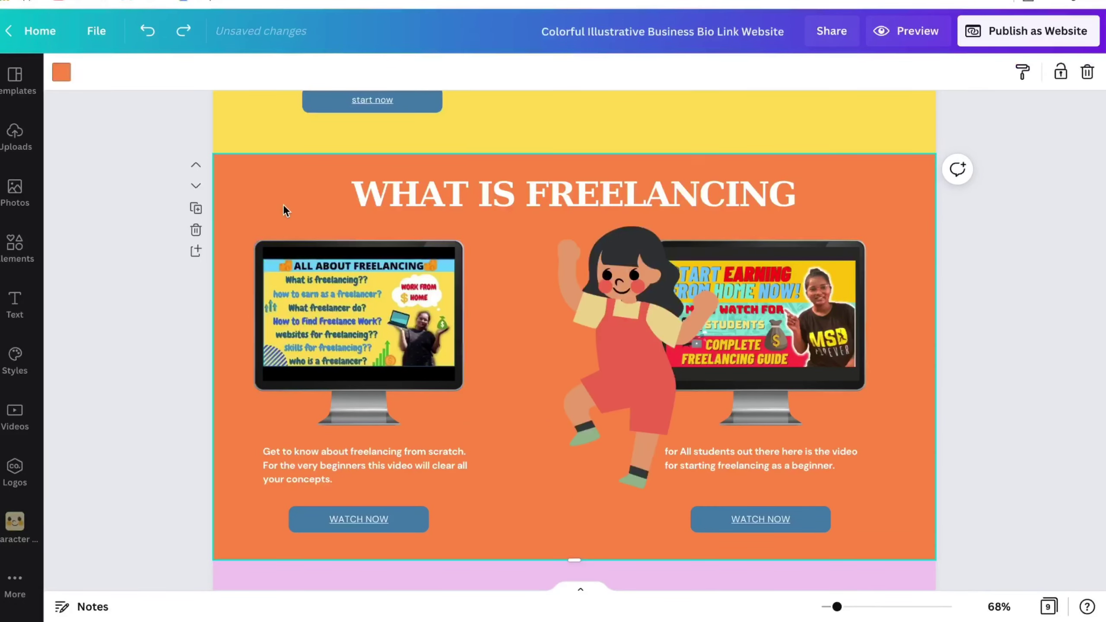
- Try dark slate blue and purple as the background of the "WHAT IS FREELANCING" section
click(61, 69)
click(244, 413)
scroll(214, 433, down, 3)
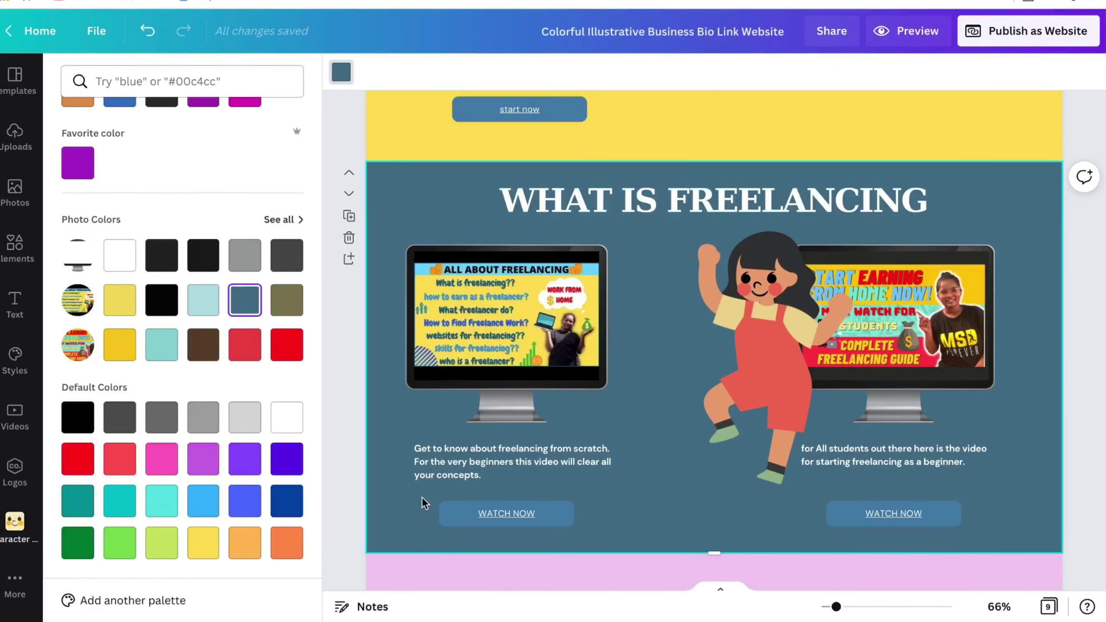
click(444, 511)
click(190, 473)
click(286, 194)
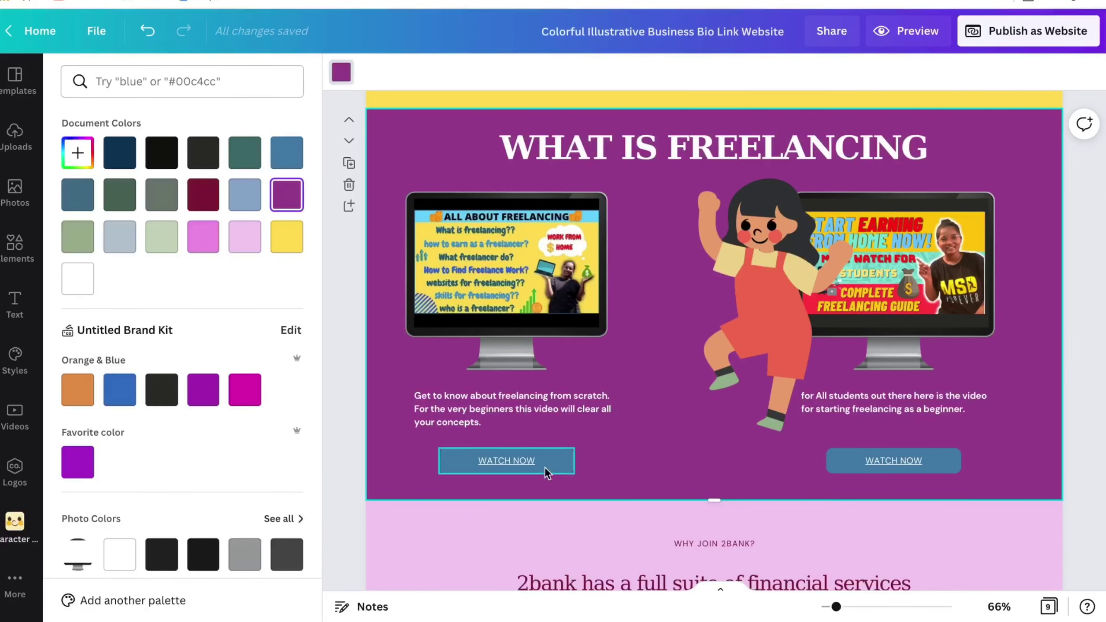
- Set the section's background to the light aqua from the first thumbnail's photo colors
scroll(172, 444, down, 6)
click(197, 313)
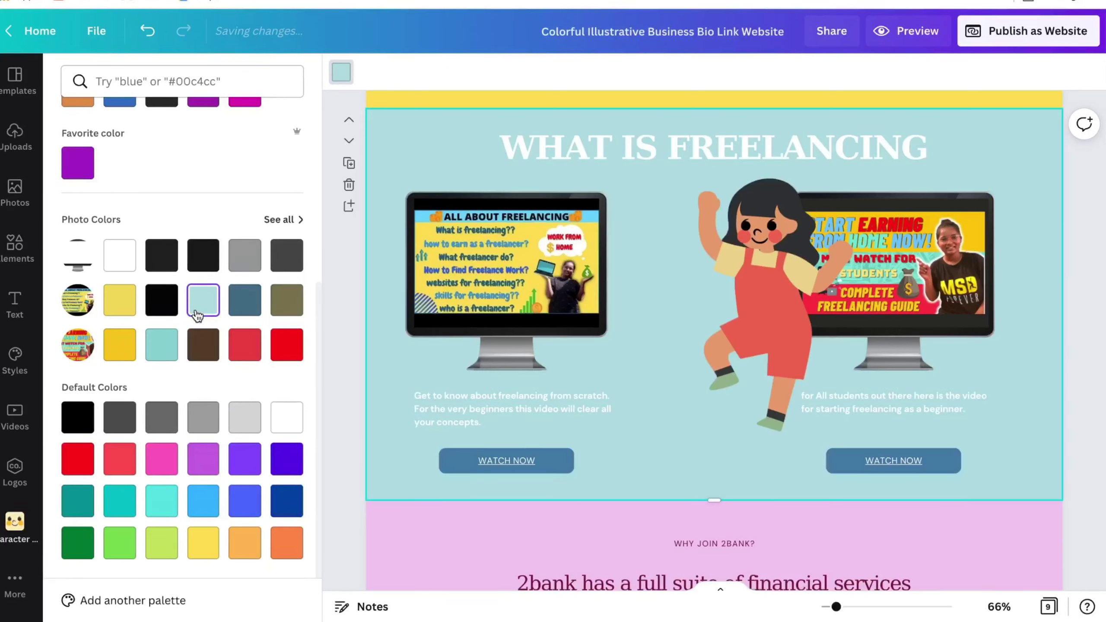
click(347, 363)
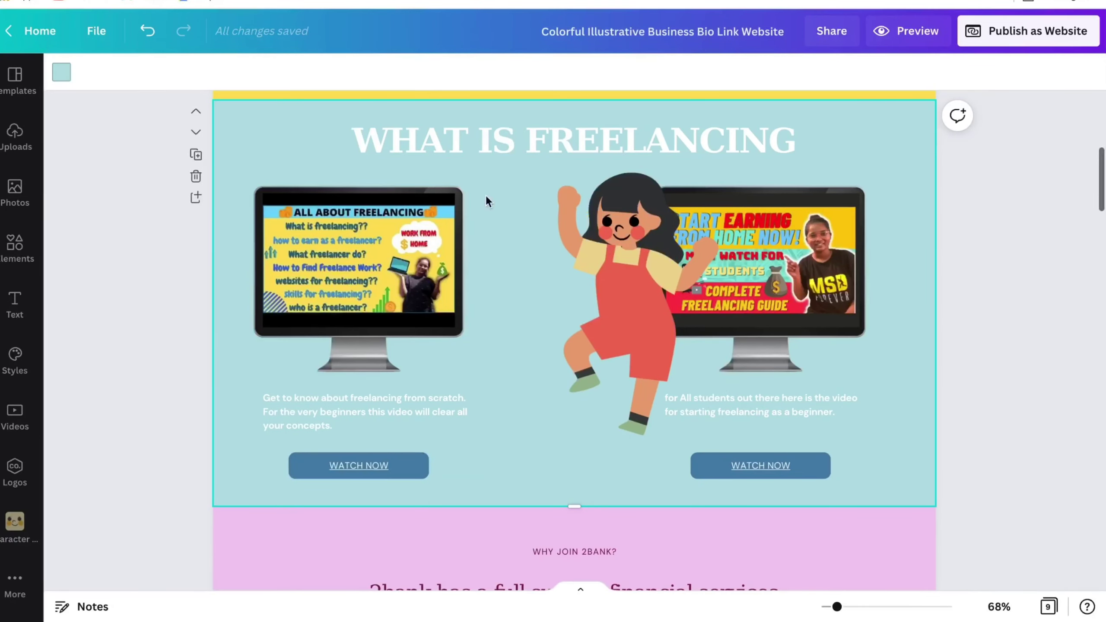
click(436, 146)
click(464, 122)
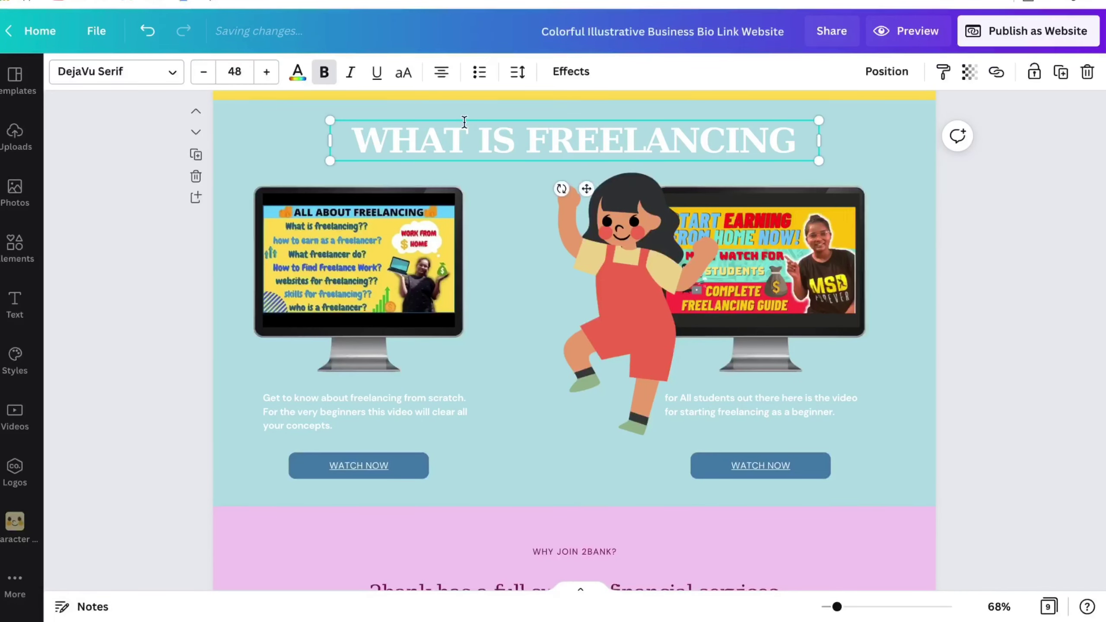
click(173, 115)
click(429, 158)
click(328, 162)
click(403, 122)
click(358, 123)
click(372, 140)
scroll(372, 140, up, 2)
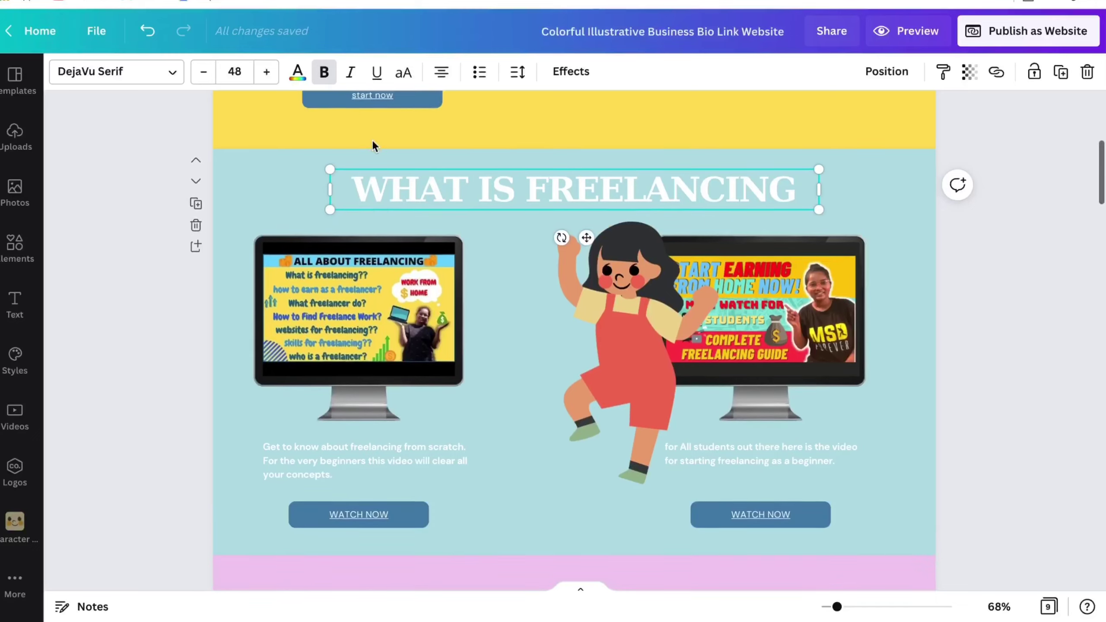
key(Escape)
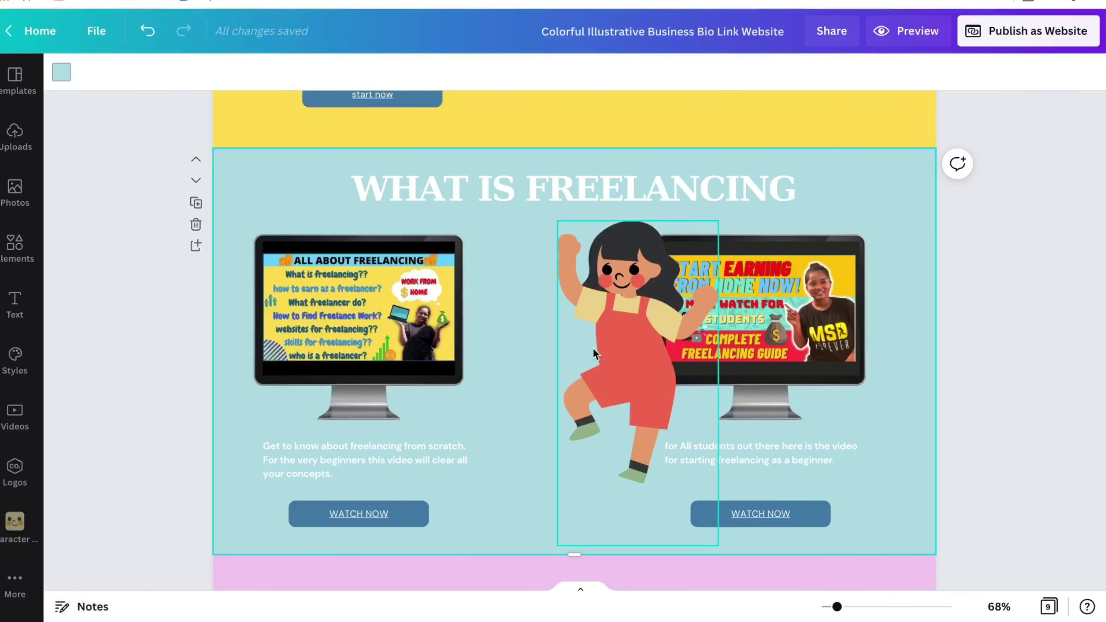
- Shift the second monitor with its description and WATCH NOW button toward the first one, and place the character to its right
drag(593, 348, 459, 344)
click(707, 502)
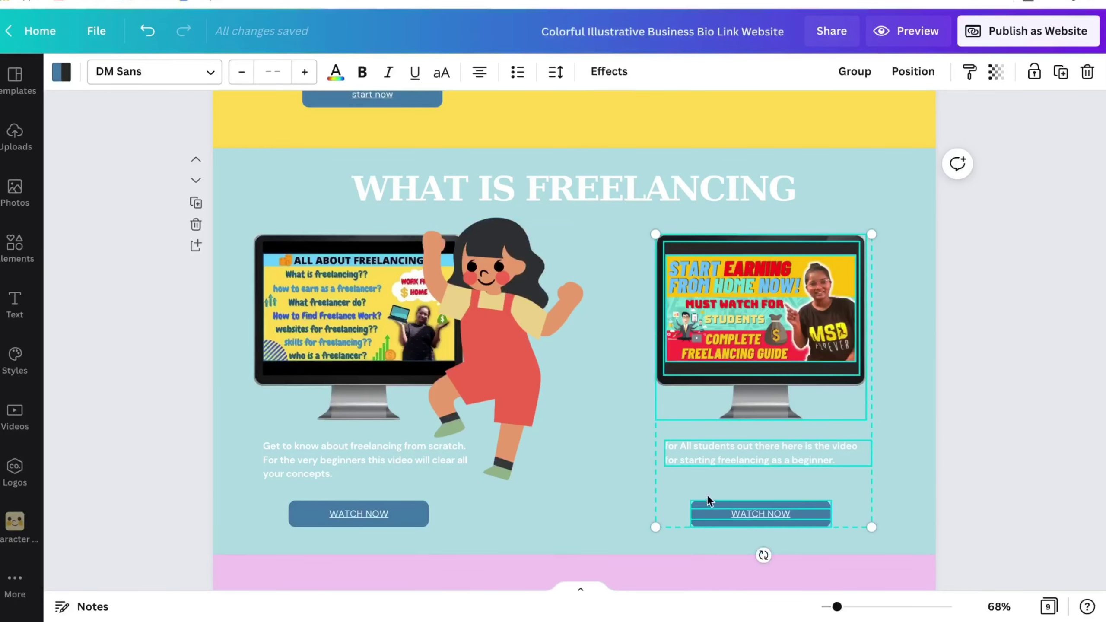
drag(660, 349, 863, 408)
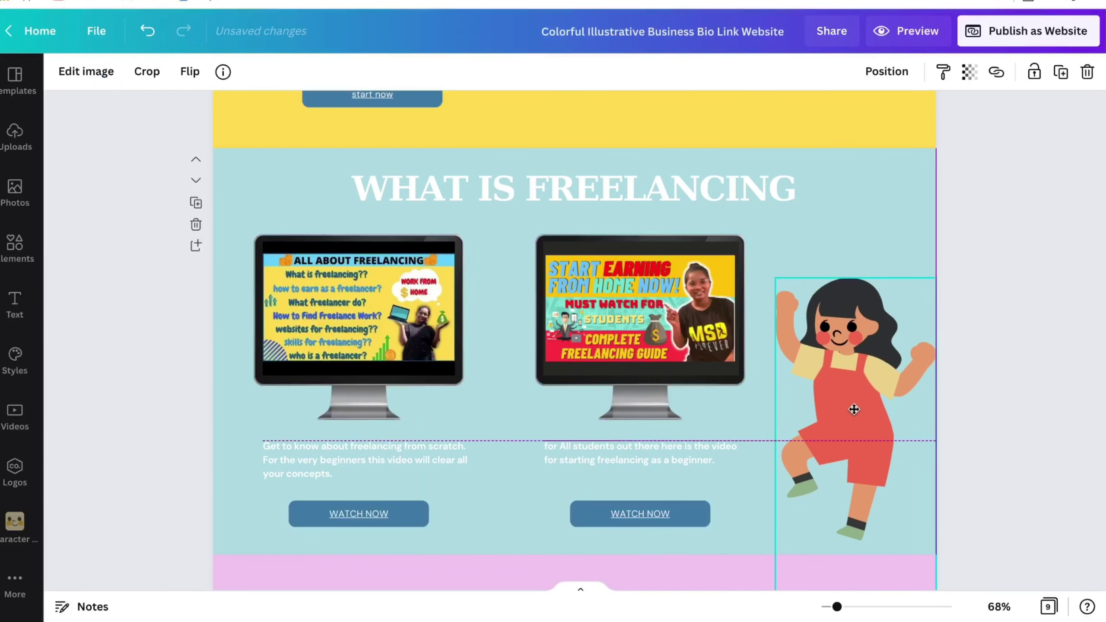
click(1004, 393)
- Try the "WHAT IS FREELANCING" heading without bold and undo the change
click(666, 195)
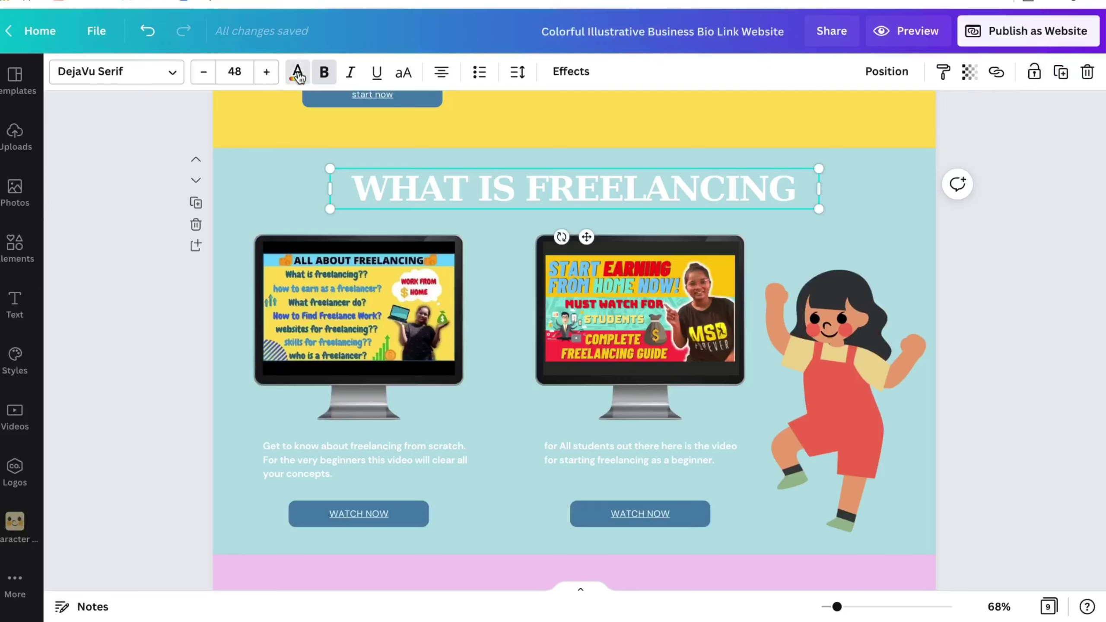
click(62, 70)
click(260, 191)
click(77, 237)
click(477, 198)
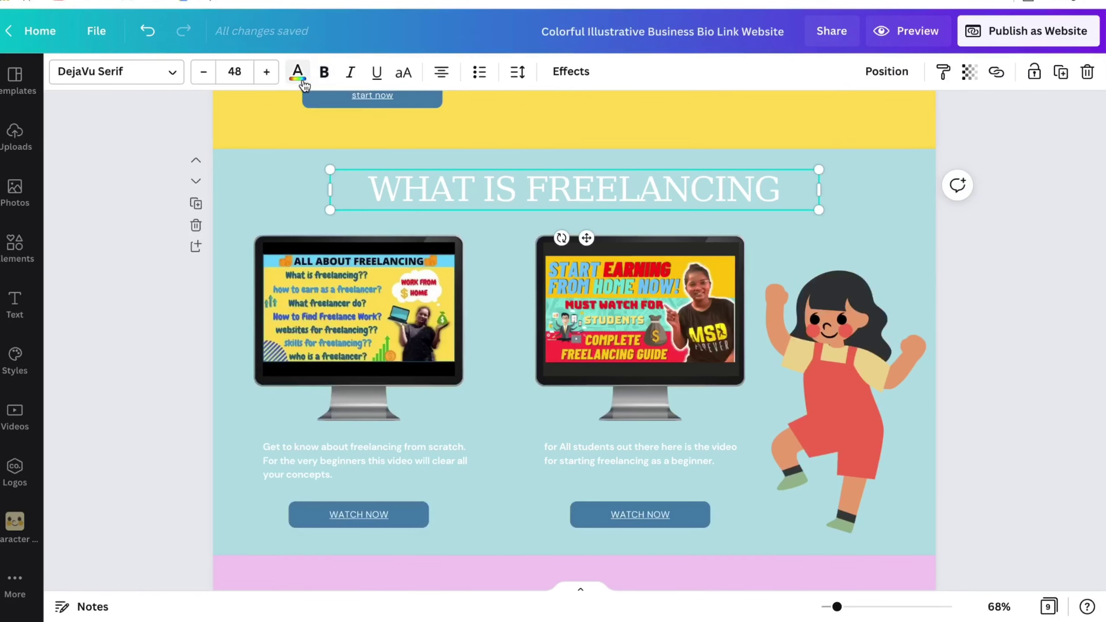
click(313, 183)
drag(836, 607, 843, 608)
click(566, 140)
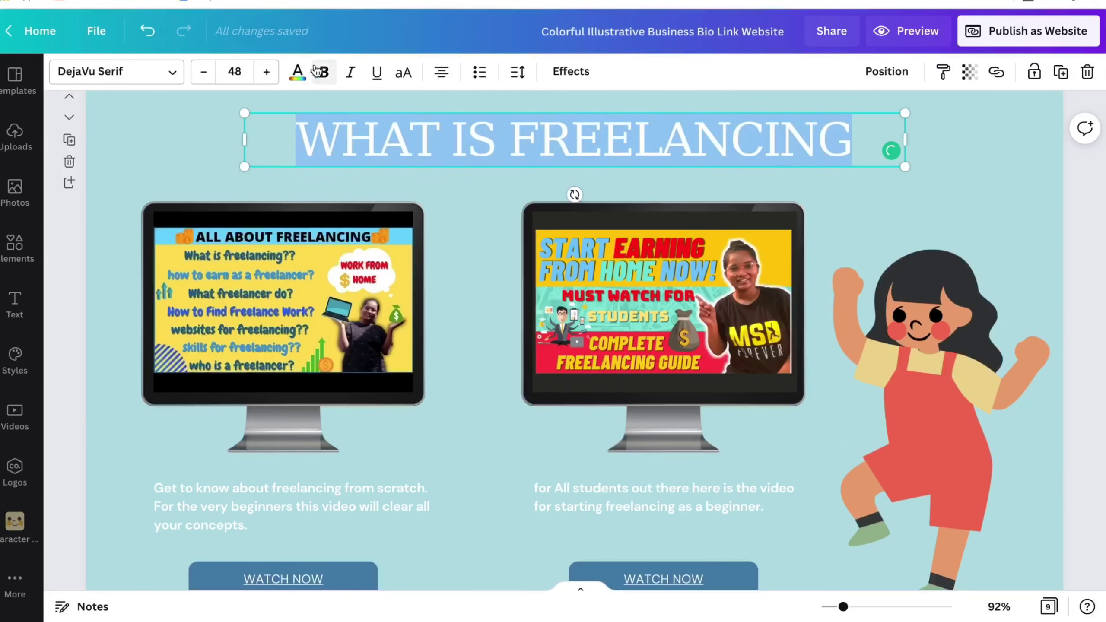
click(314, 183)
click(62, 71)
scroll(284, 351, down, 5)
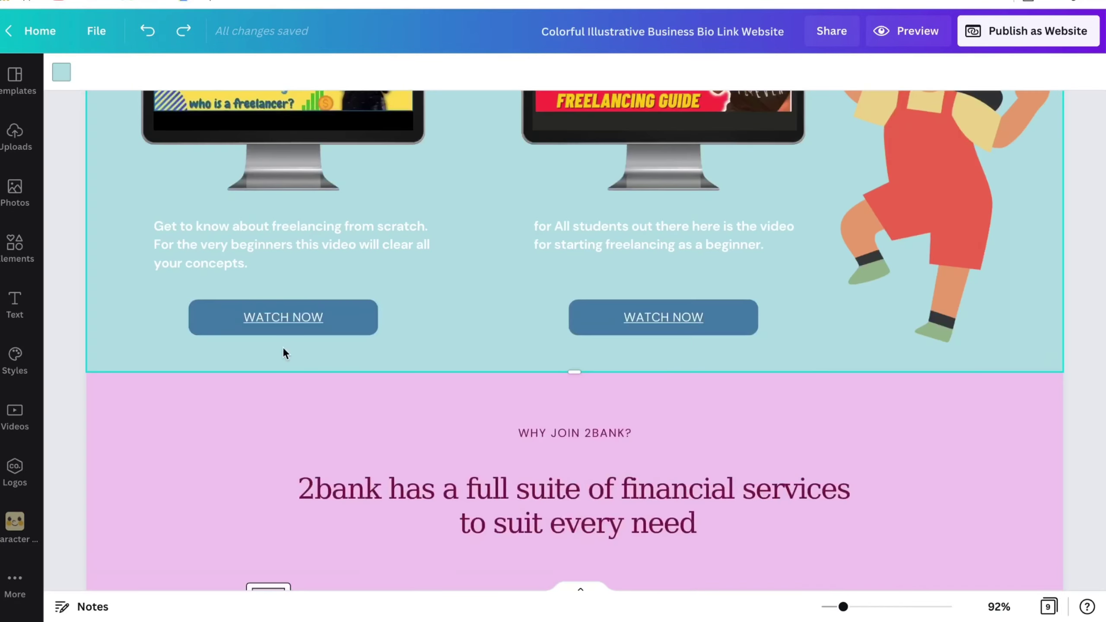
click(61, 72)
- Delete the graphic beside the "LEARN ALL ABOUT FREELANCING FROM SCRATCH" heading in the yellow section
drag(843, 607, 834, 608)
click(679, 279)
key(Delete)
- Search the design elements for "frame"
click(15, 138)
click(15, 246)
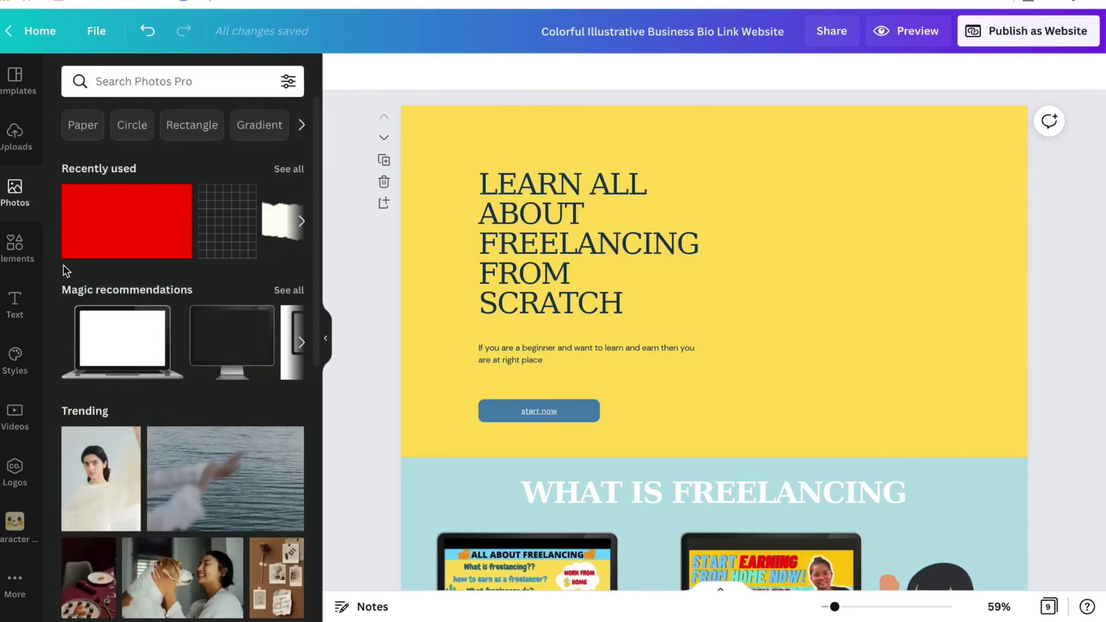
click(174, 82)
text(frame)
key(Return)
triple_click(174, 82)
text(rectangle)
key(Return)
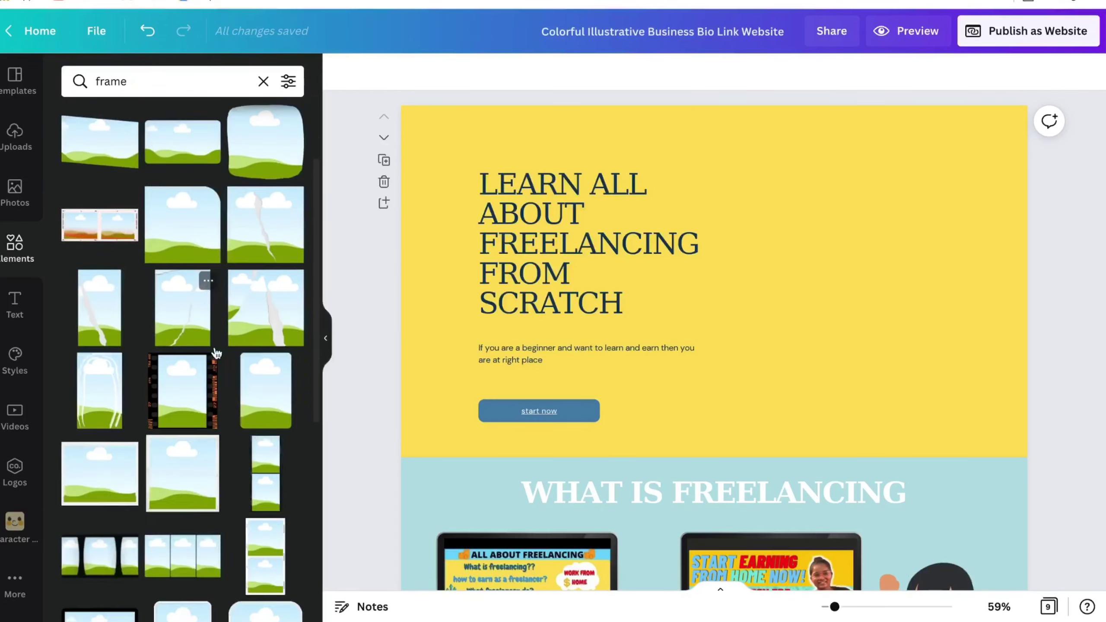
- Place a circular frame on the blue circle in the yellow section, size it to about 378 × 378, and center the two on each other
click(128, 177)
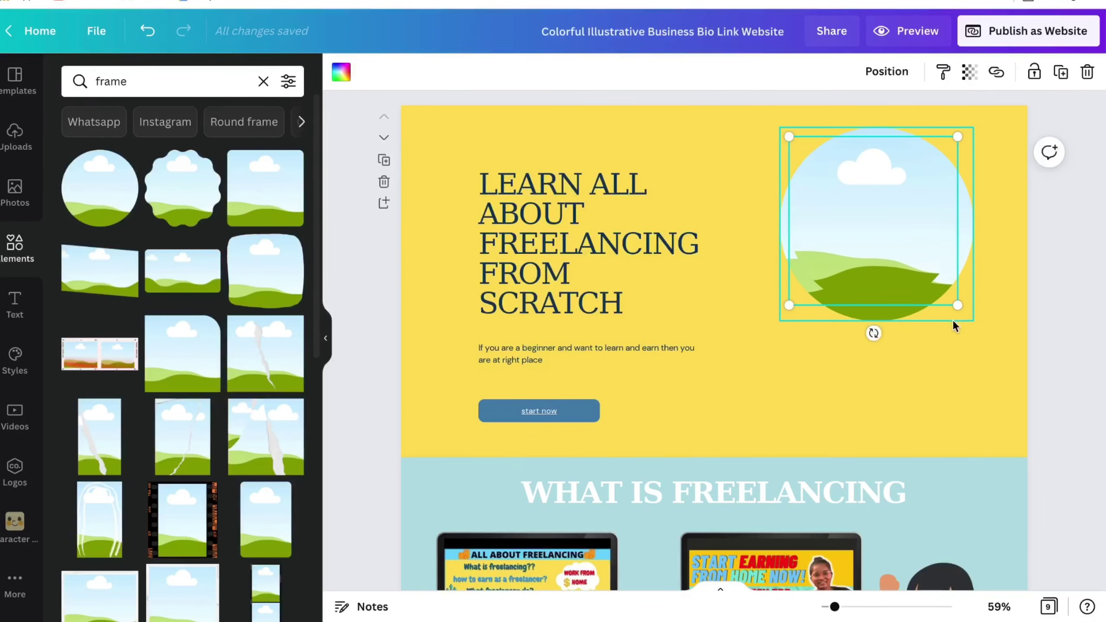
click(287, 141)
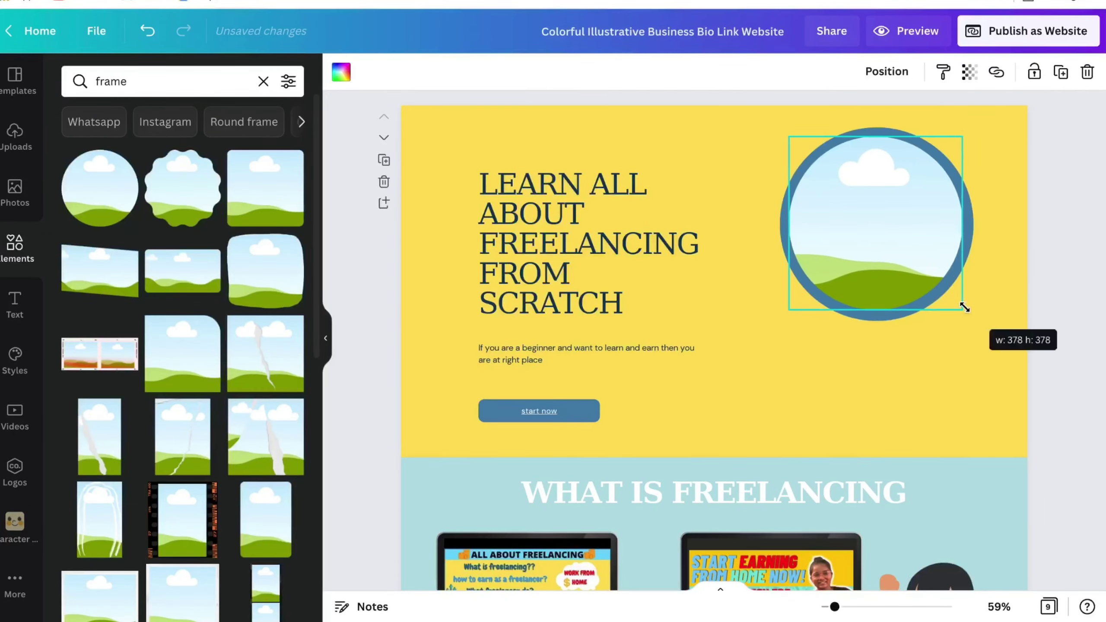
click(887, 70)
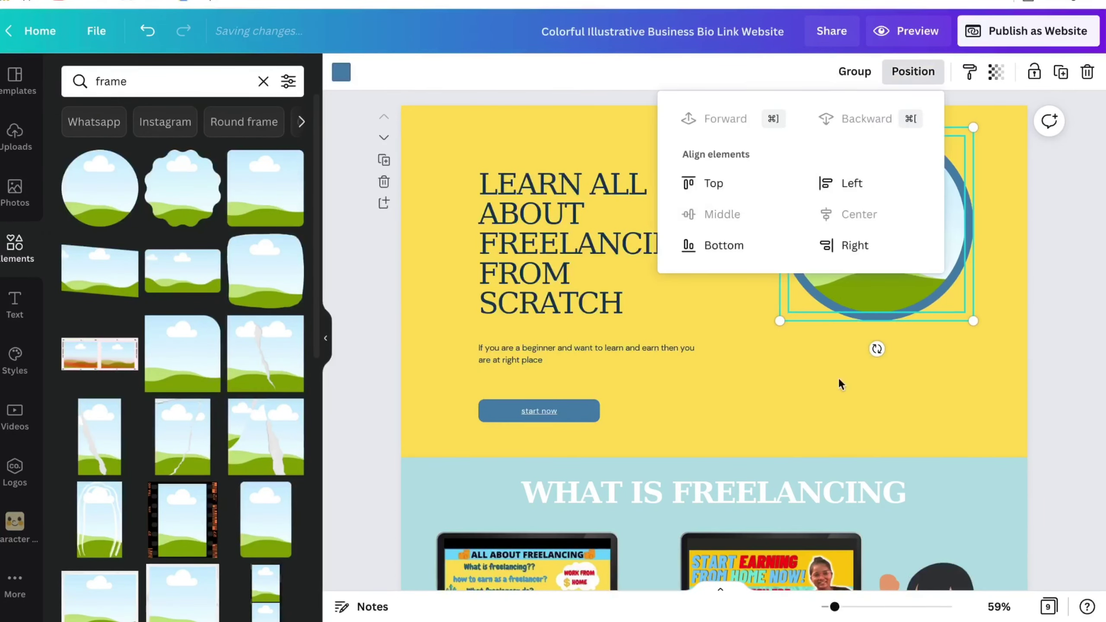
- Fill the circular frame with the uploaded portrait on a yellow background and scale the frame down together with its blue circle
click(15, 138)
drag(266, 323, 876, 224)
click(871, 262)
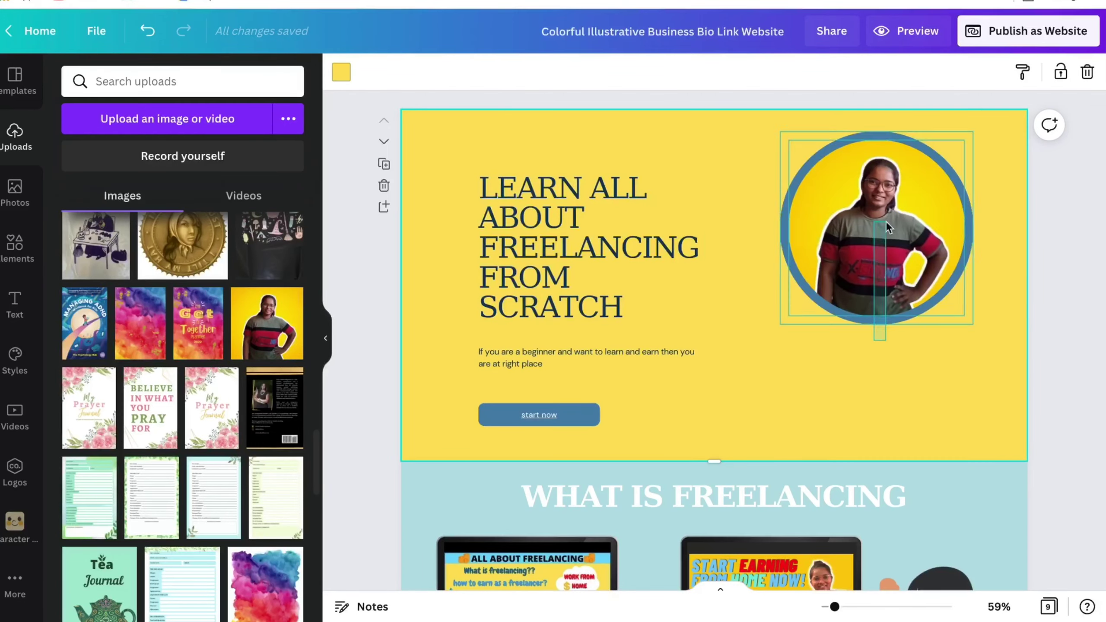
drag(786, 317, 821, 283)
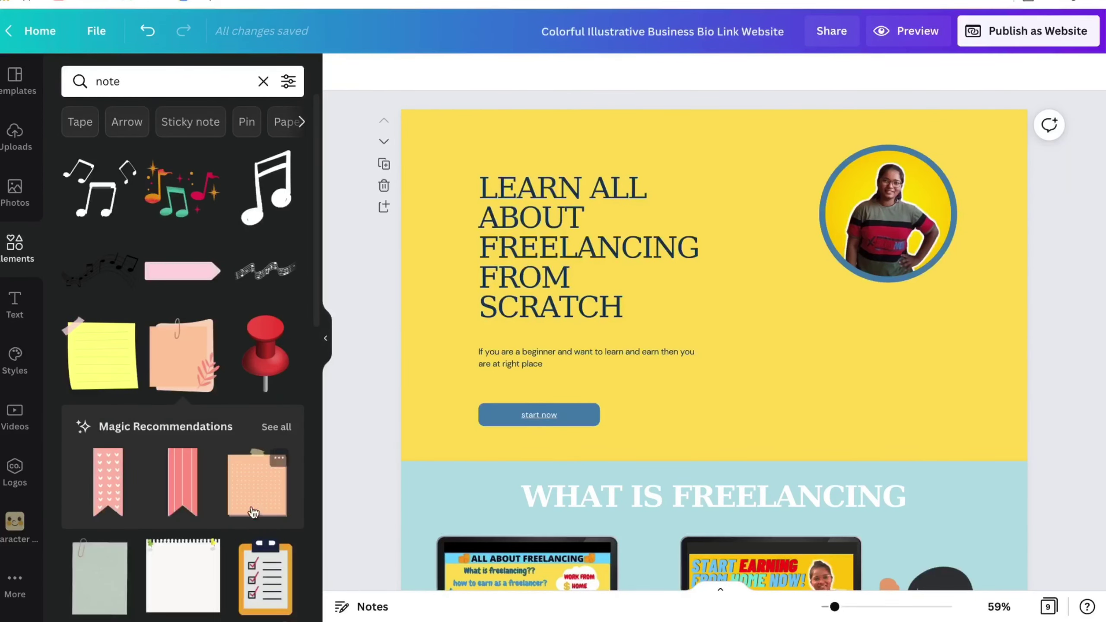
- Place the white notepad graphic with pins from the "note" results beneath the framed portrait and put a copy of the beginner paragraph on it
drag(247, 514, 896, 345)
click(992, 359)
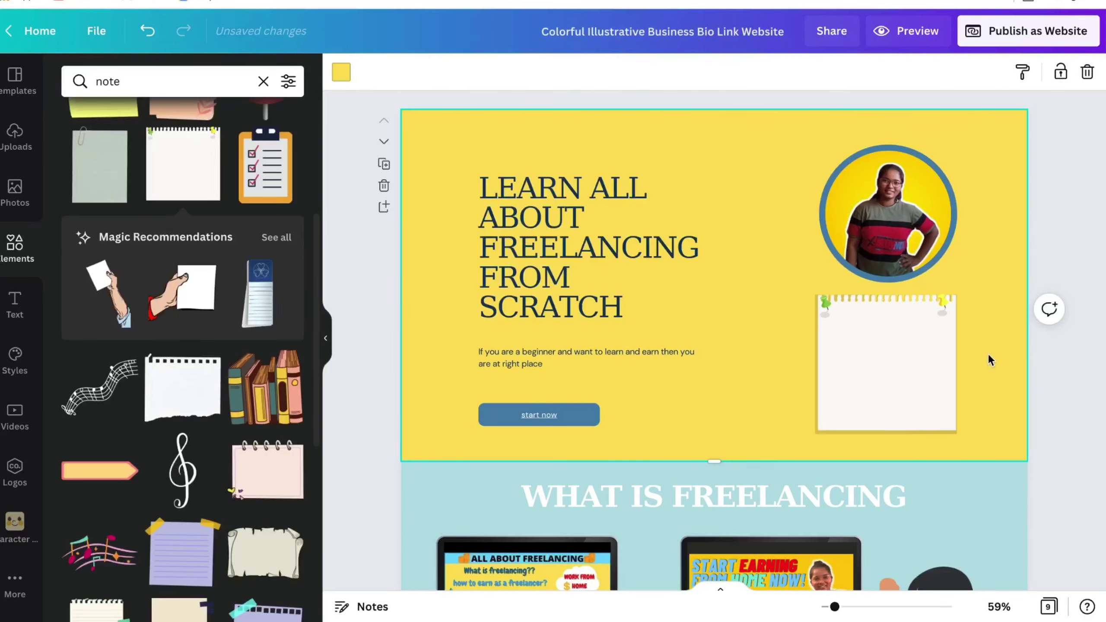
drag(566, 357, 892, 335)
- Set the note text to Crafty Girls, replace it with a short introduction about two years of freelancing on Fiverr, and fit it inside the notepad
click(392, 71)
text(fun)
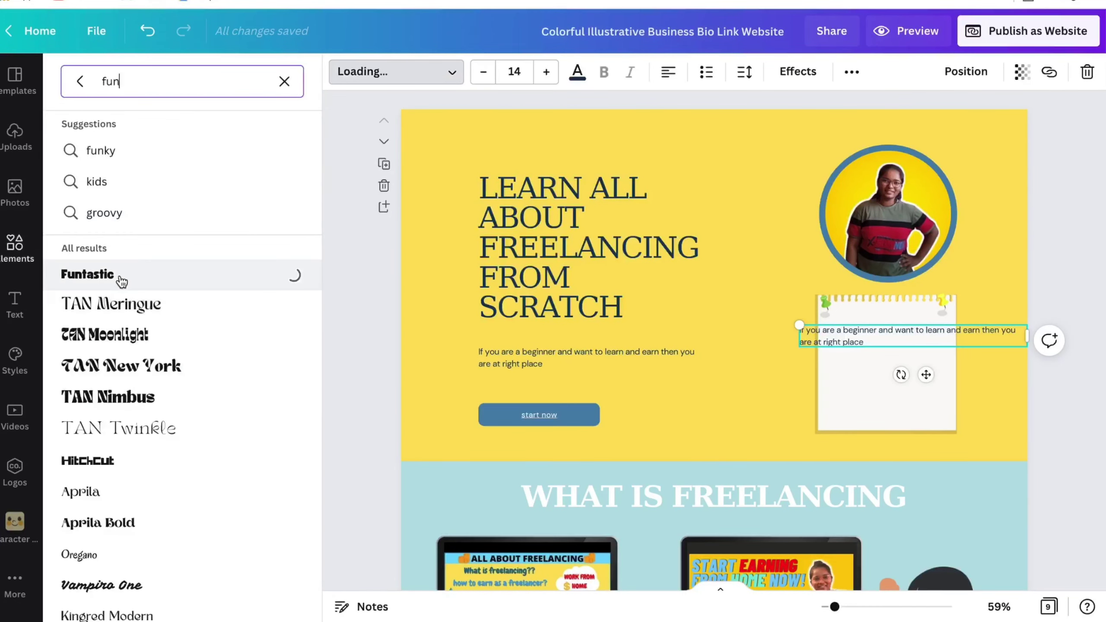
click(111, 304)
scroll(94, 351, down, 10)
click(98, 335)
text(Hey! Shruti here!)
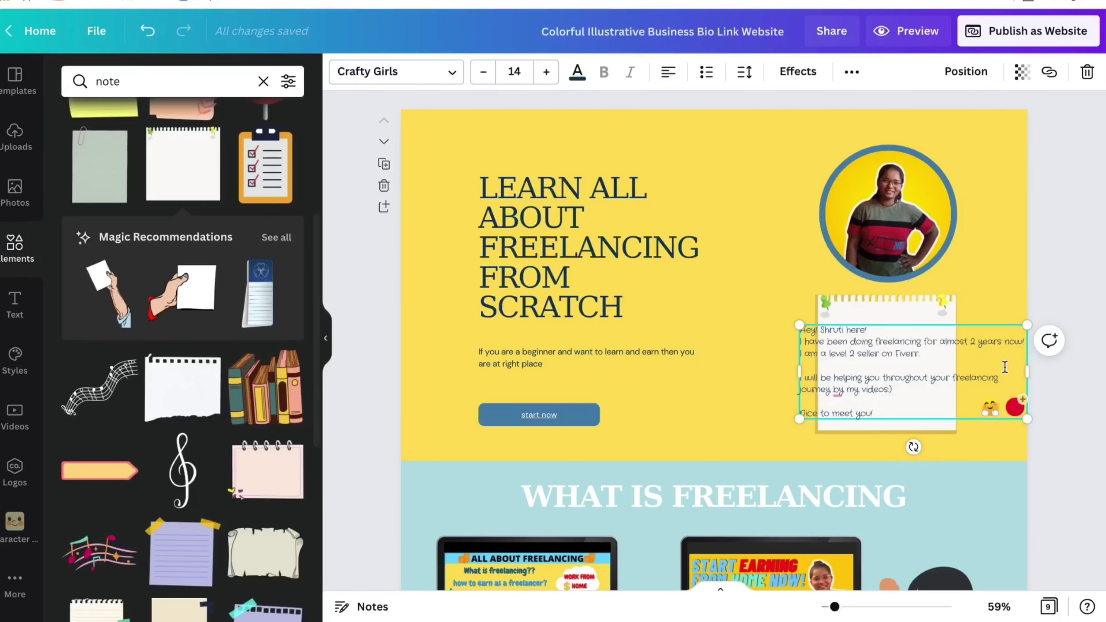
click(962, 403)
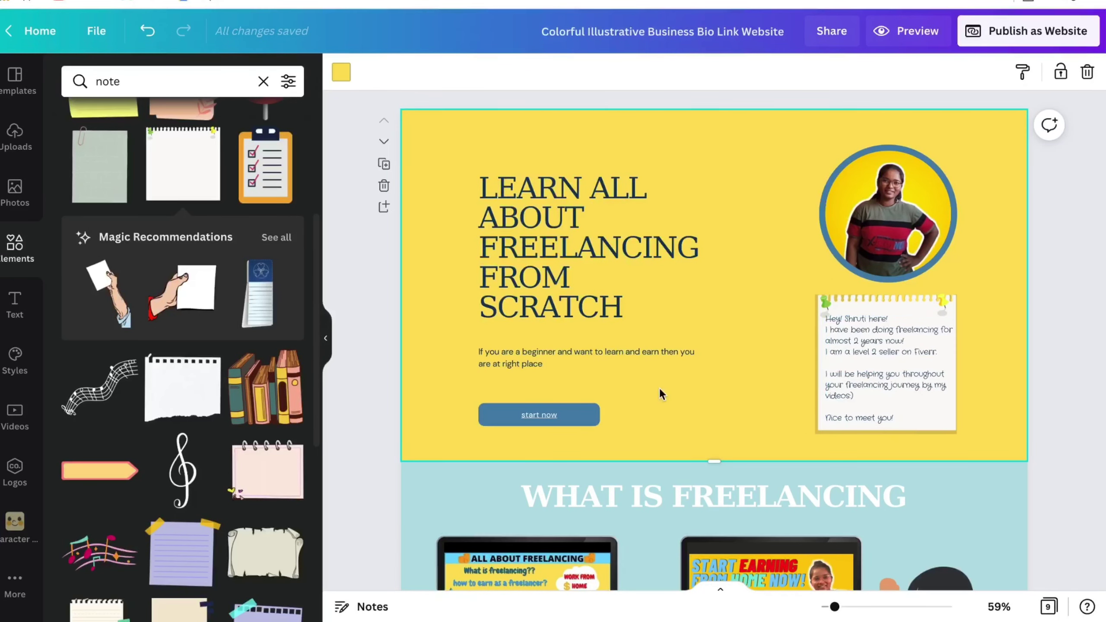
- Build a smiling, black-haired walking girl in red overalls, flip her horizontally and place her beside the notepad
click(15, 523)
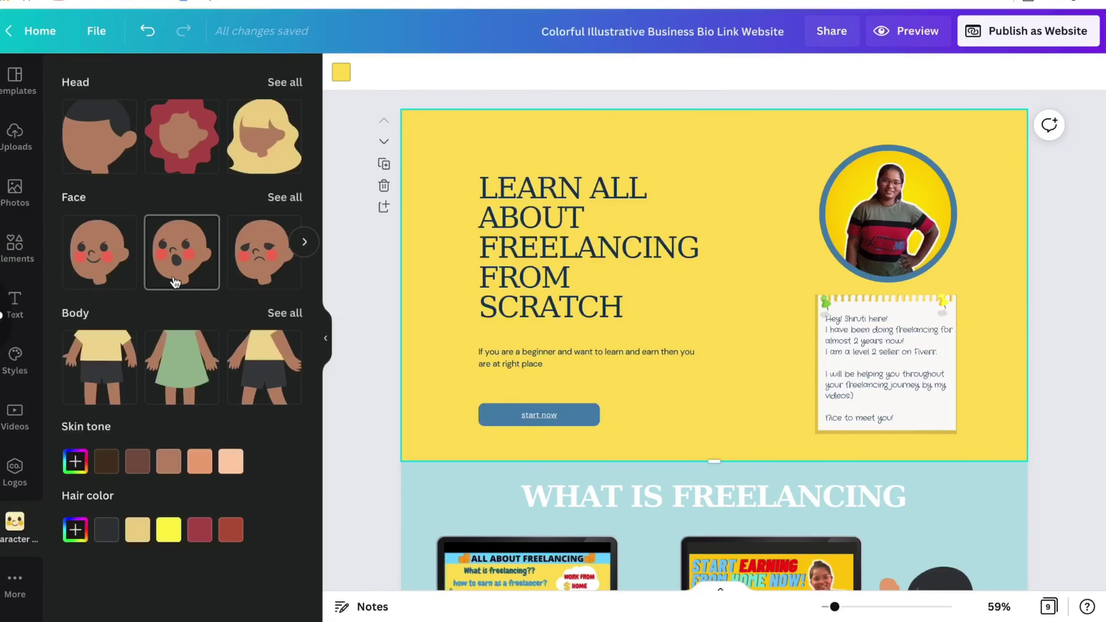
click(100, 252)
click(264, 136)
click(264, 355)
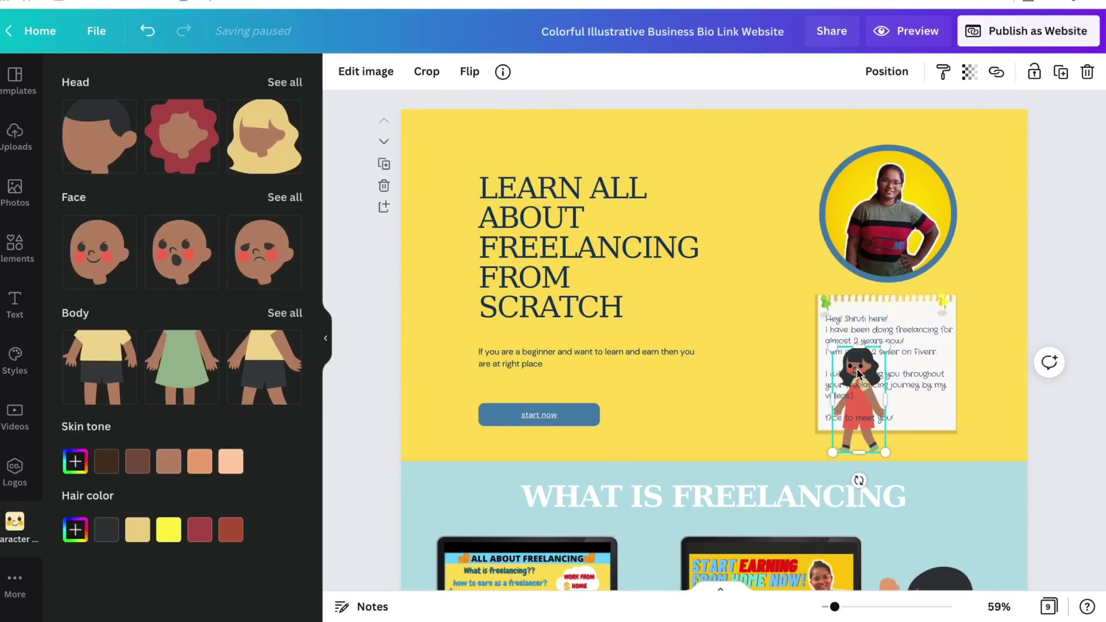
drag(840, 370, 782, 367)
click(469, 71)
click(464, 111)
click(714, 258)
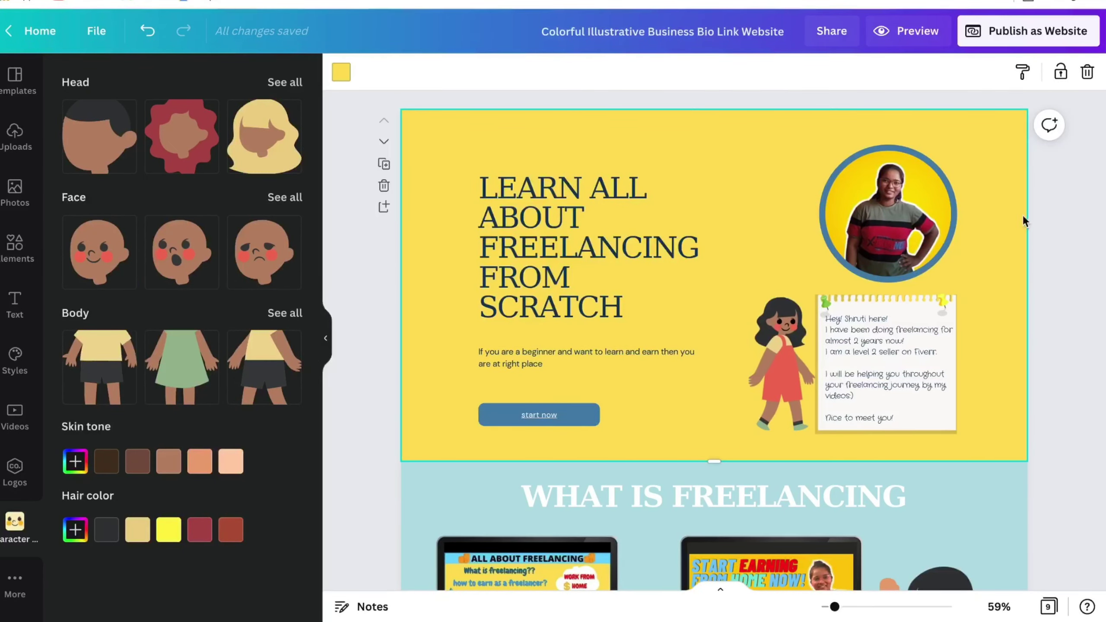
- Search the design elements for "instagram" and place a small black Instagram icon between the hero heading and the framed portrait
click(15, 192)
click(135, 82)
text(instagram)
key(Return)
click(135, 83)
click(15, 247)
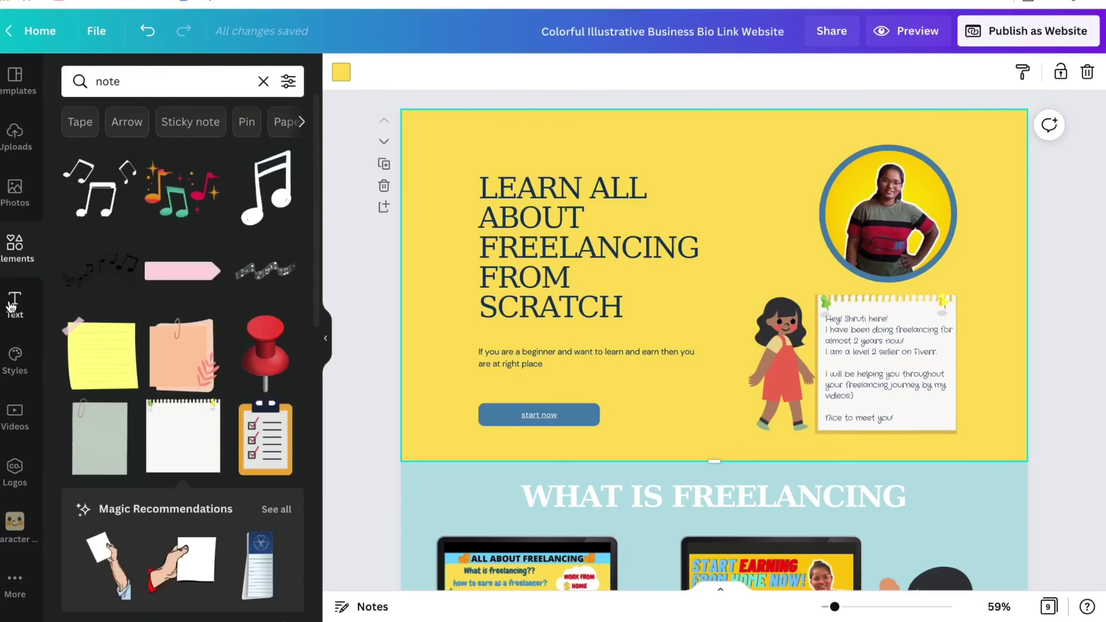
click(183, 189)
drag(782, 211, 684, 315)
drag(664, 335, 748, 179)
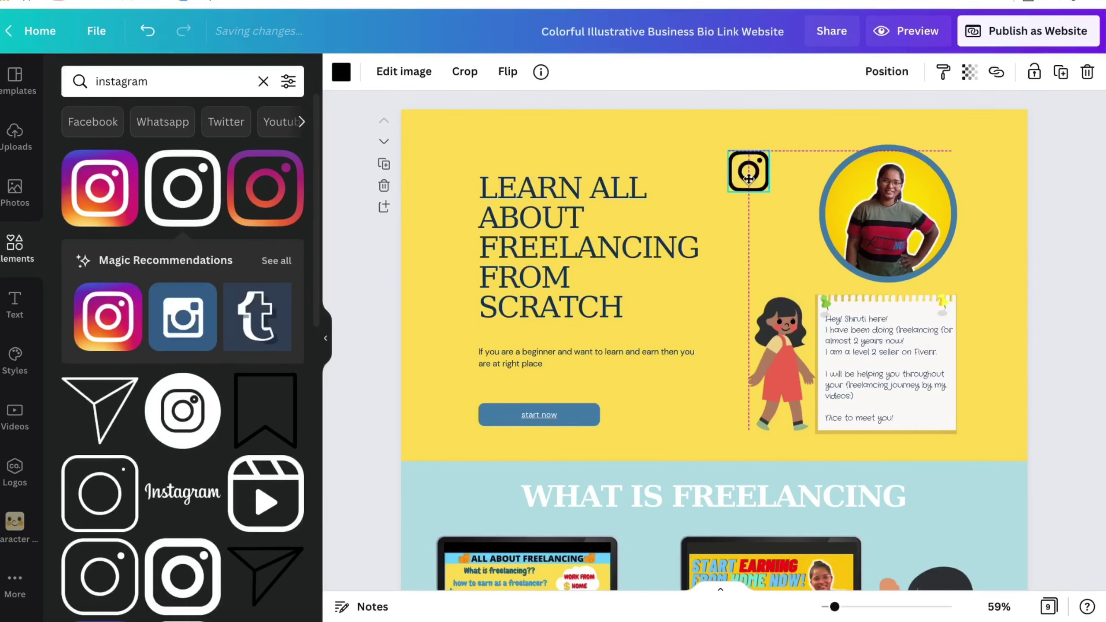
- Search the elements for "youtube" and place the black YouTube icon, scaled down, beneath the Instagram icon
double_click(137, 88)
text(youtube)
key(Return)
click(266, 353)
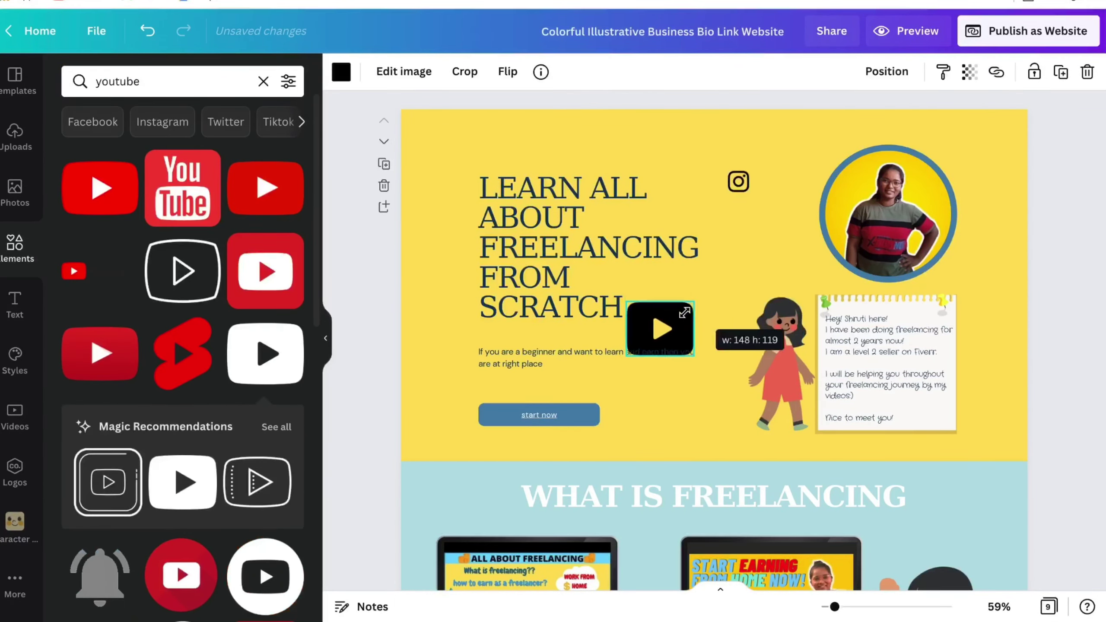
drag(588, 357, 765, 223)
click(148, 32)
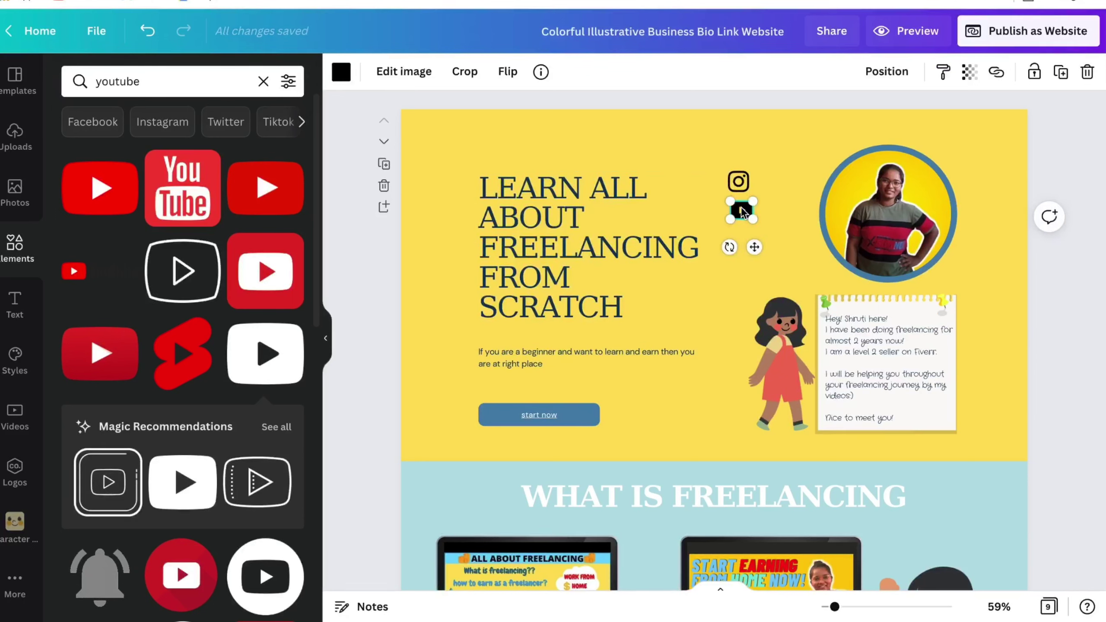
- Move the Instagram and YouTube icons side by side into the upper-left corner of the yellow section
click(772, 179)
click(738, 181)
click(738, 205)
drag(738, 181, 477, 141)
click(572, 135)
click(477, 133)
click(449, 144)
- Try colouring the Instagram and YouTube icons white and undo the change
click(341, 71)
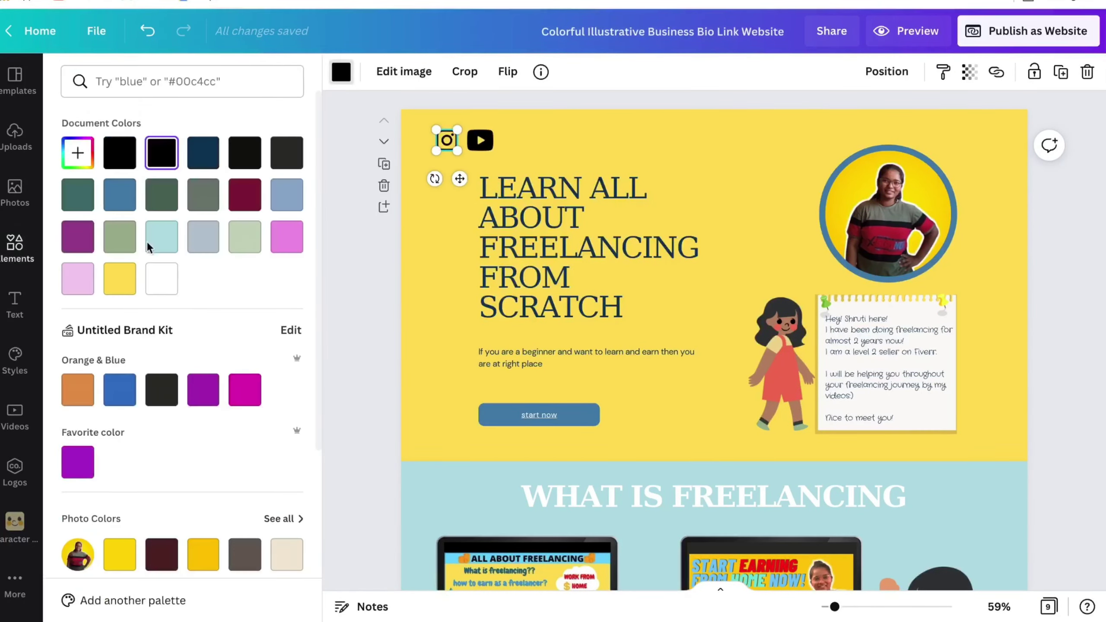
click(542, 154)
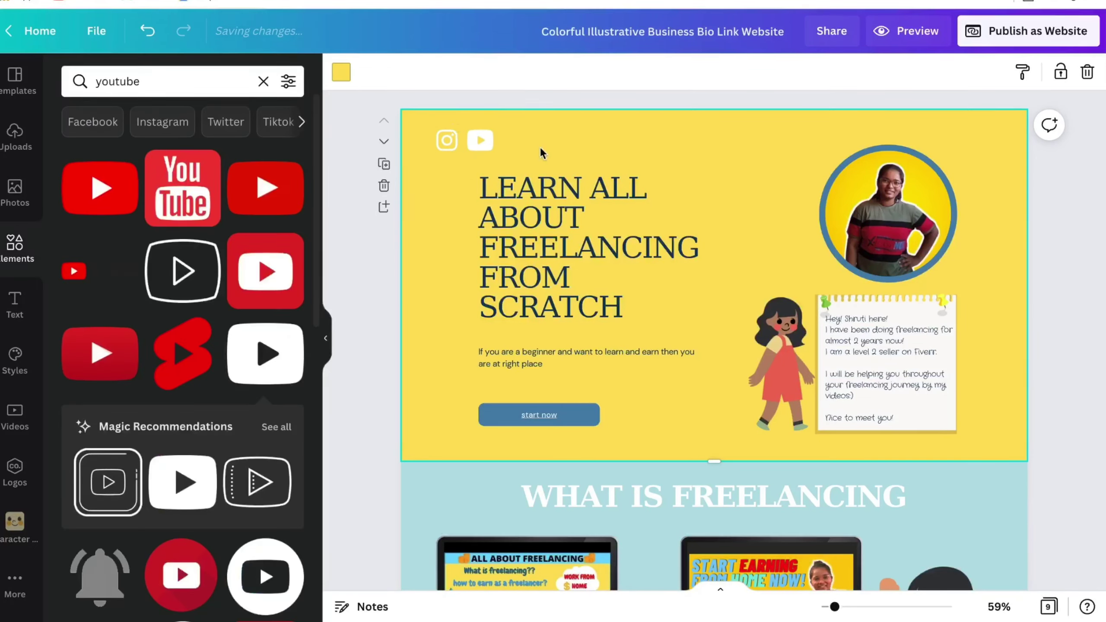
click(148, 31)
- Recolour the YouTube and Instagram icons in the same blue as the "start now" button
click(479, 140)
click(341, 71)
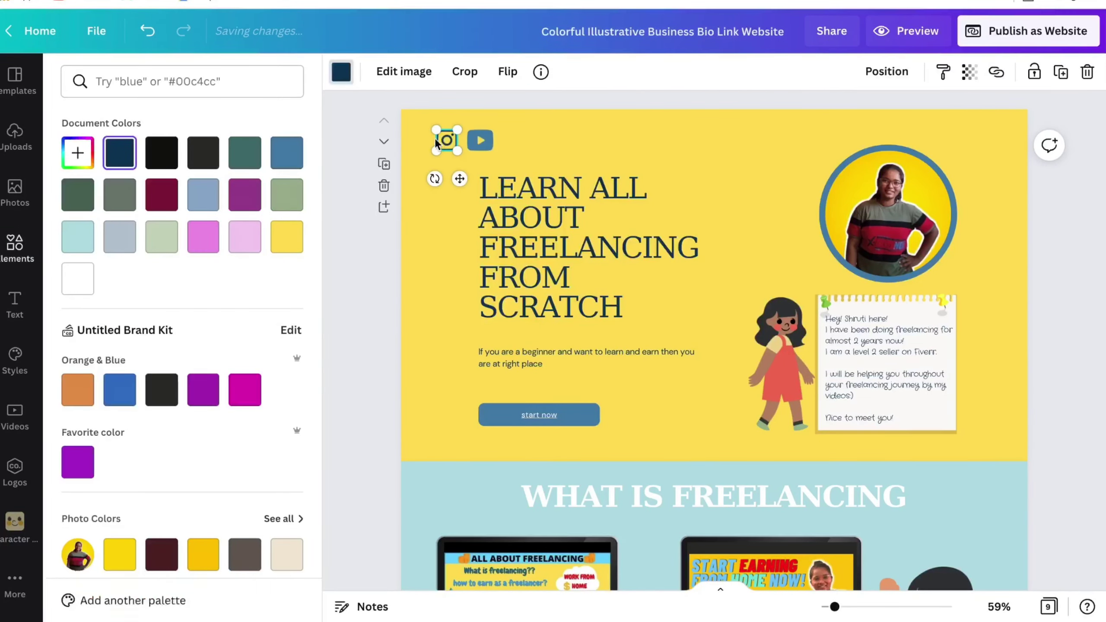
click(546, 402)
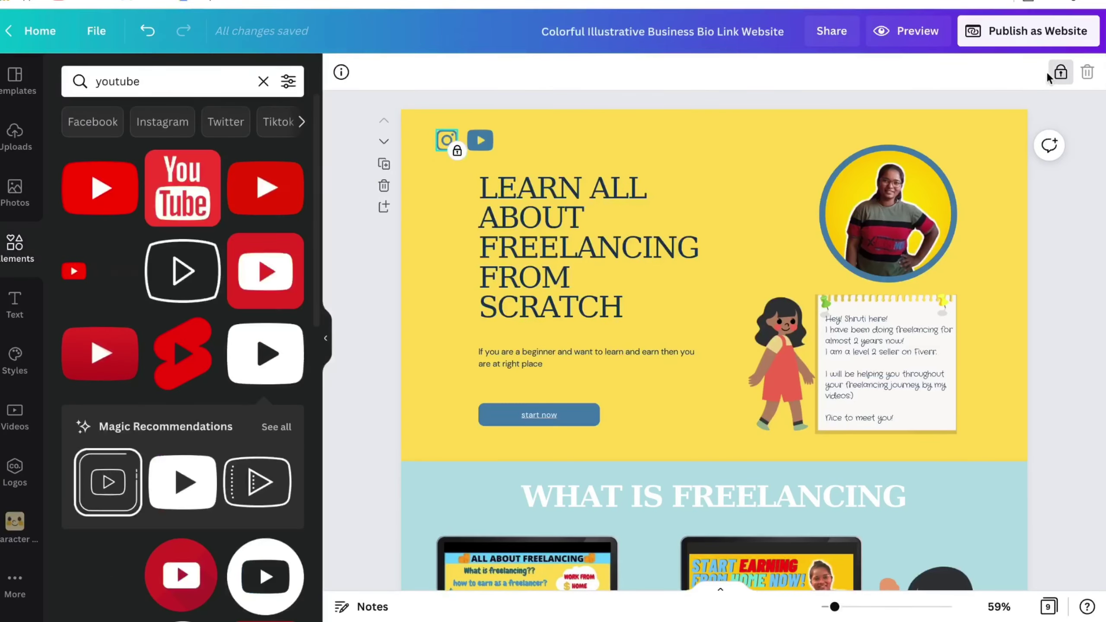
- Link the Instagram icon to the Instagram profile and the YouTube icon to the channel address copied from YouTube Studio
click(999, 75)
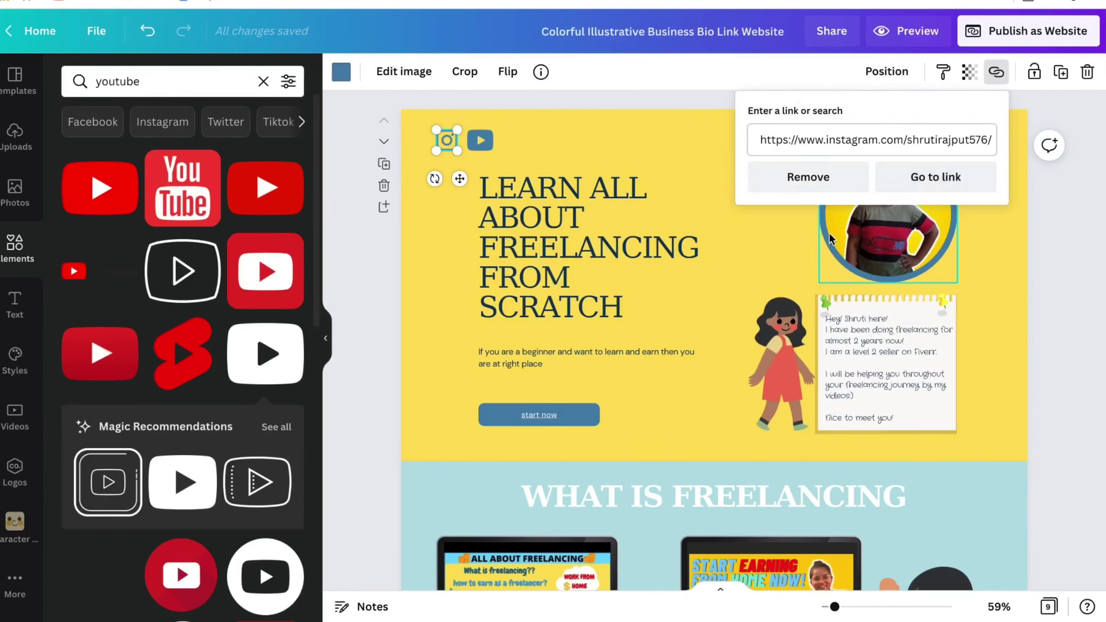
click(479, 141)
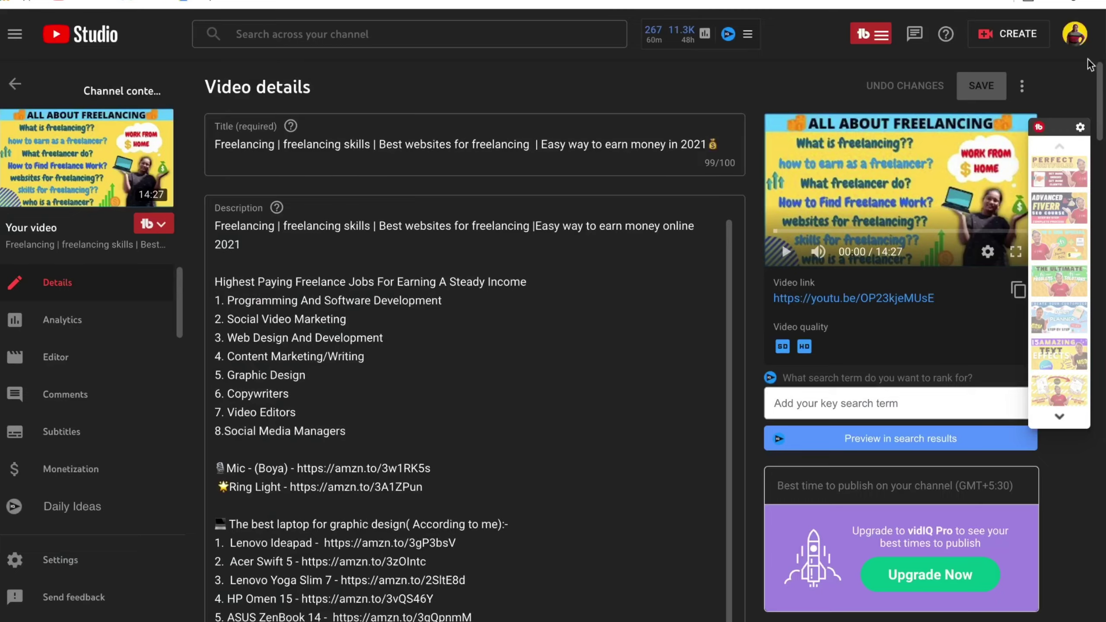
click(1075, 34)
right_click(922, 130)
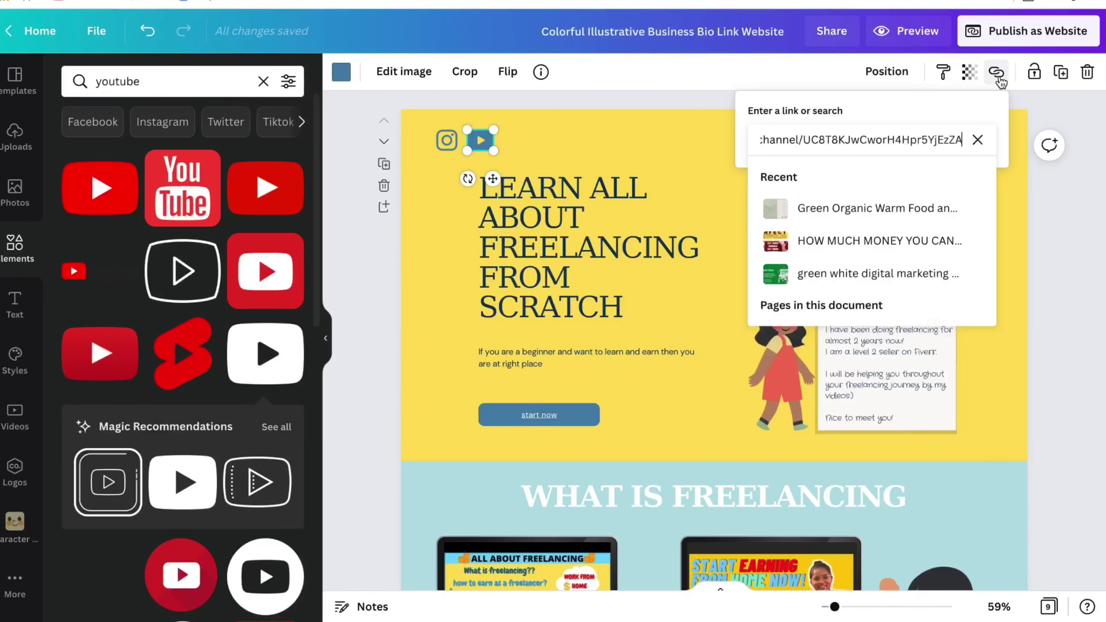
click(996, 73)
click(997, 76)
- Resize the YouTube icon to about 57 × 46 and shift the framed portrait slightly upward
drag(494, 151, 494, 153)
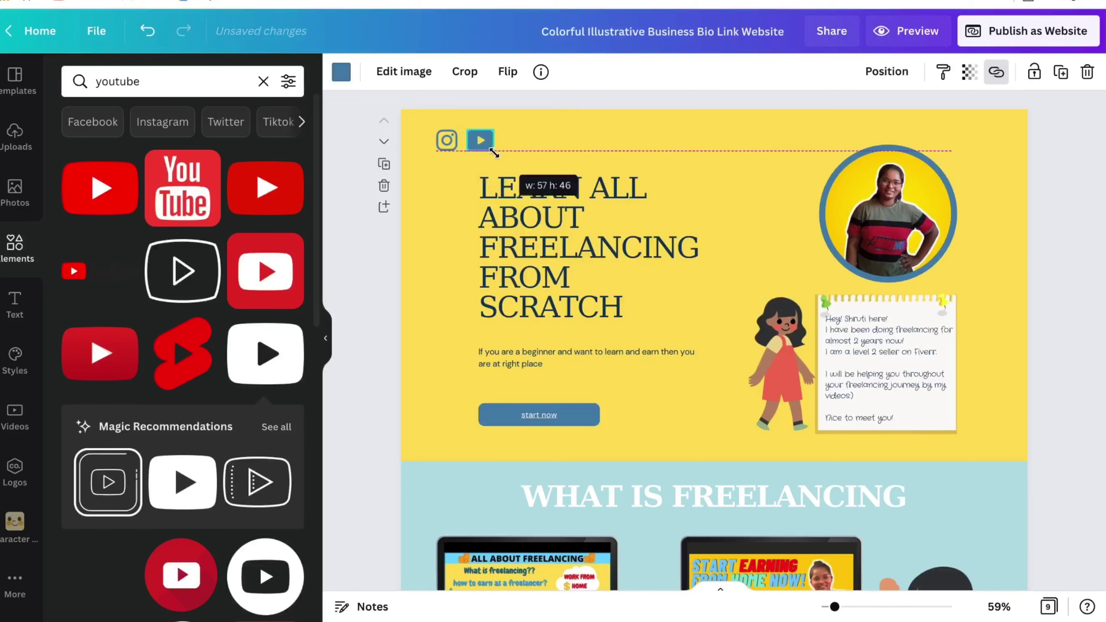
click(595, 144)
click(888, 218)
click(735, 244)
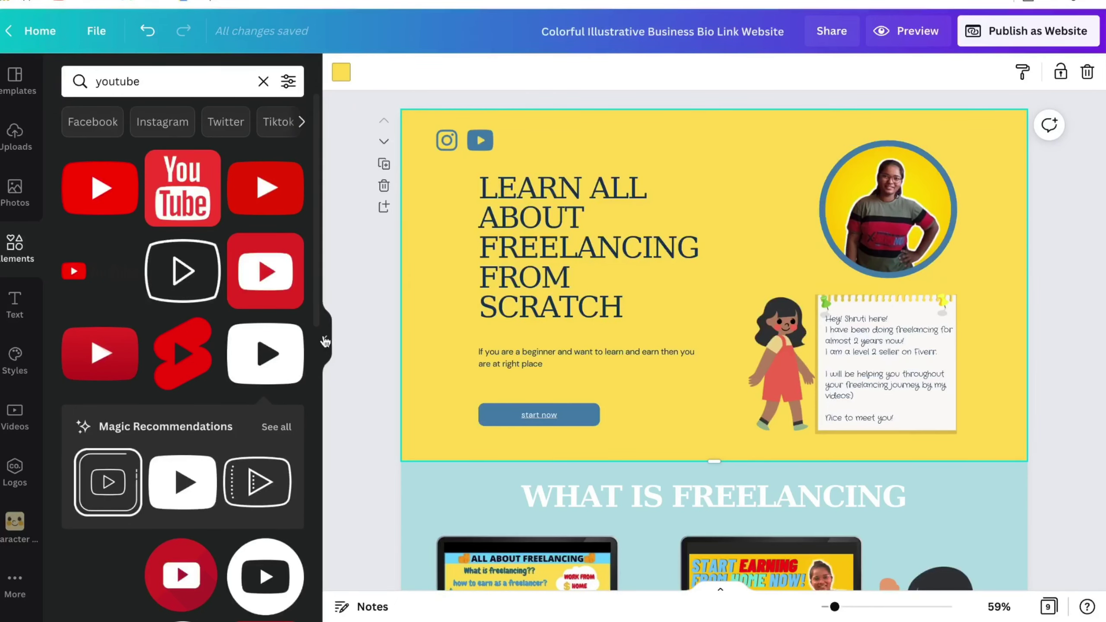
- Replace the "2bank has a full suite of financial services" heading in the pink section with "WHERE TO START FREELANCING?"
click(326, 338)
scroll(328, 338, down, 8)
scroll(327, 338, down, 5)
click(560, 212)
scroll(623, 175, up, 4)
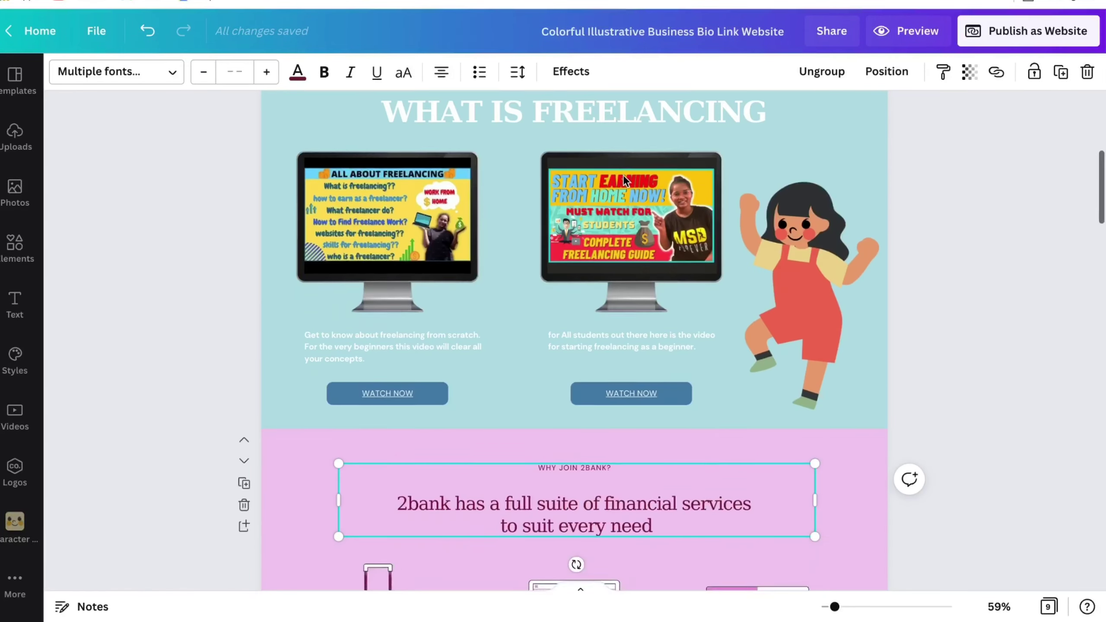
scroll(591, 149, down, 3)
scroll(591, 148, up, 1)
click(575, 248)
click(890, 311)
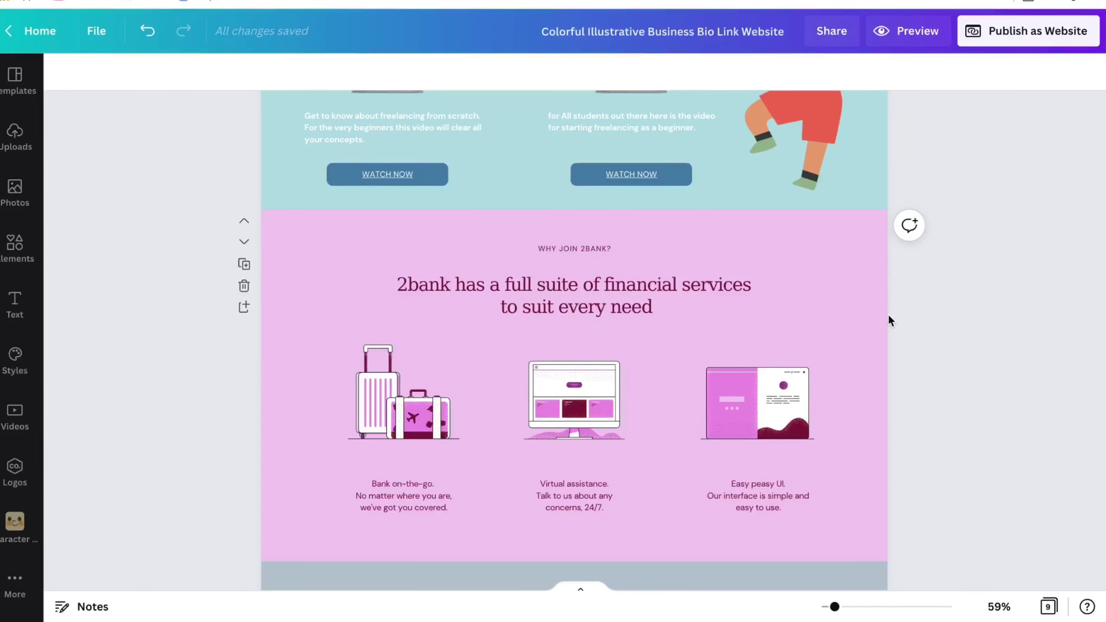
double_click(599, 313)
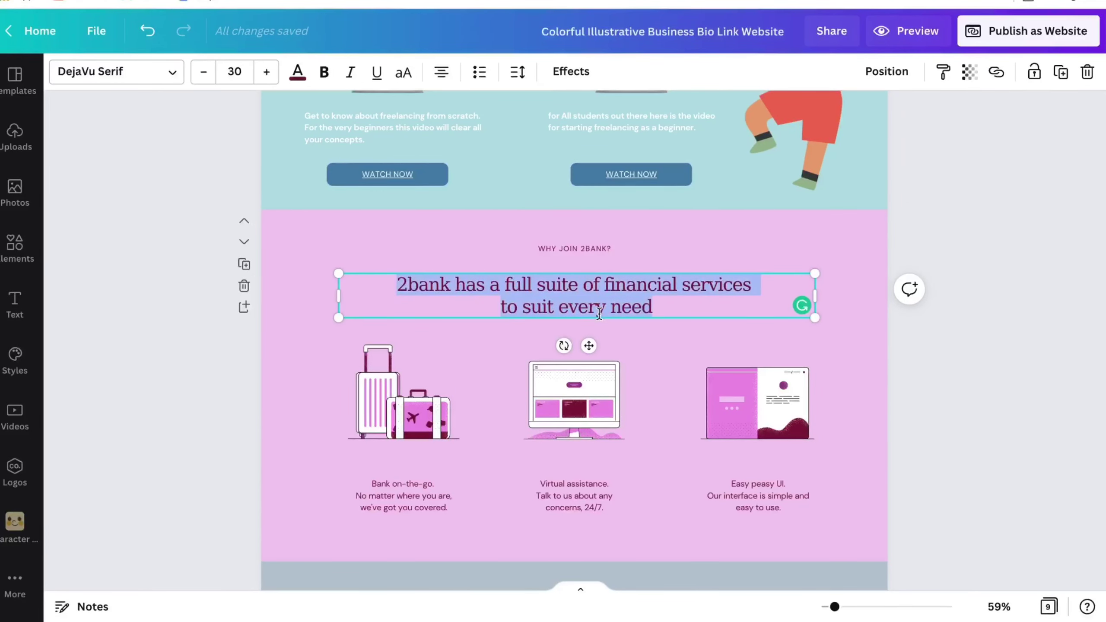
text(WHERE TO START FREELANCING?)
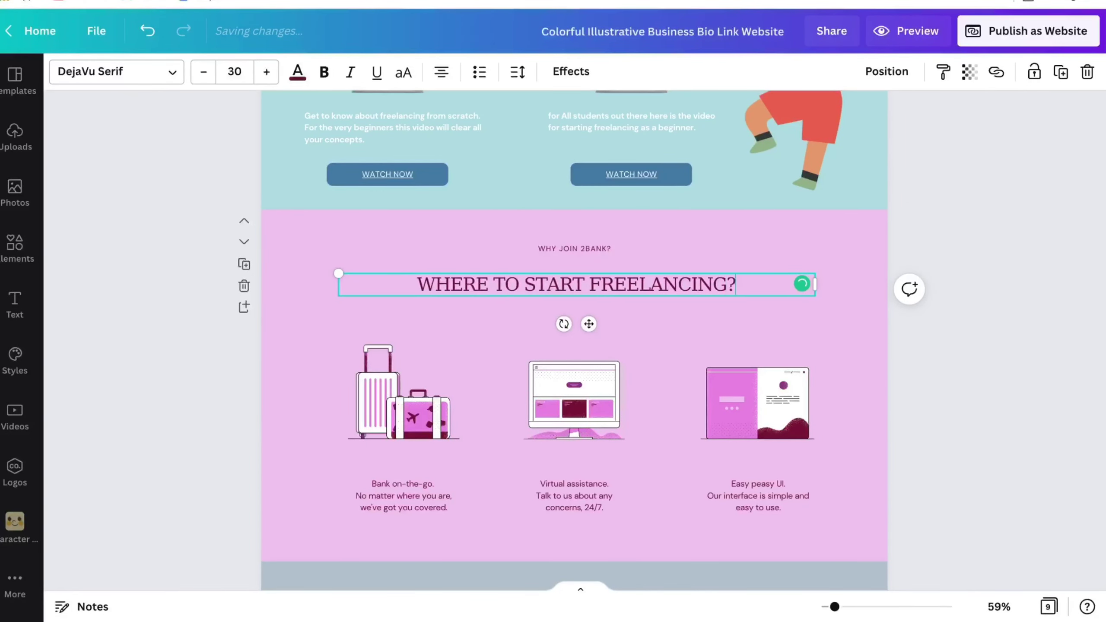
- Replace "WHY JOIN 2BANK?" with "AS WE HAVE ALREADY LEARNED ABOUT WHAT FREELANCING IS NOW IT'S TIME TO KNOW WHERE YOU CAN START FREELANCING!" on one line
click(565, 250)
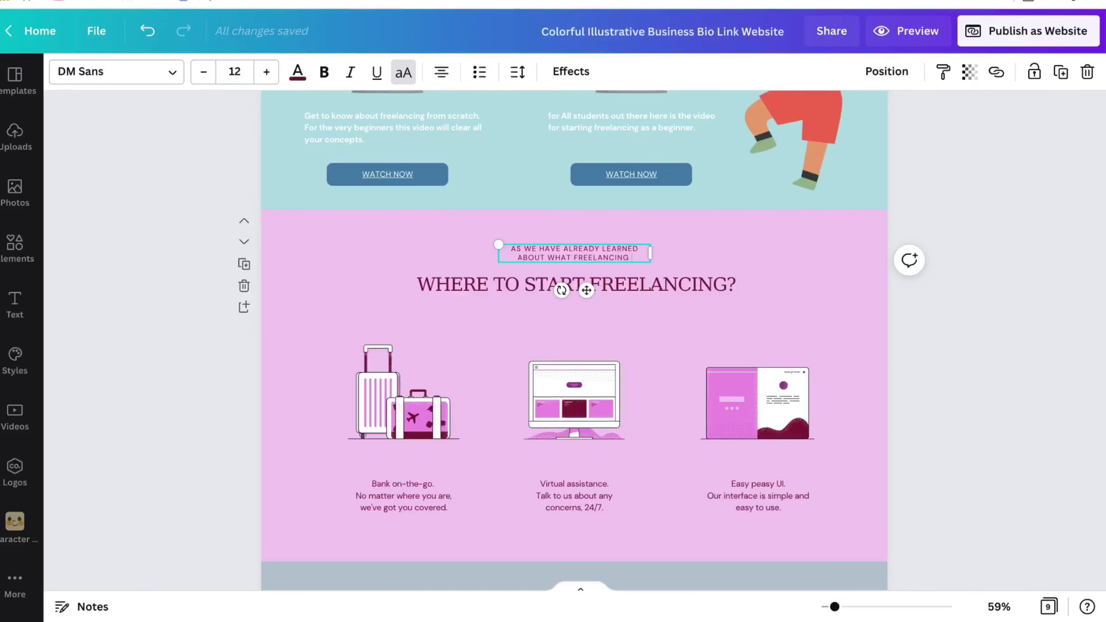
drag(651, 262, 852, 251)
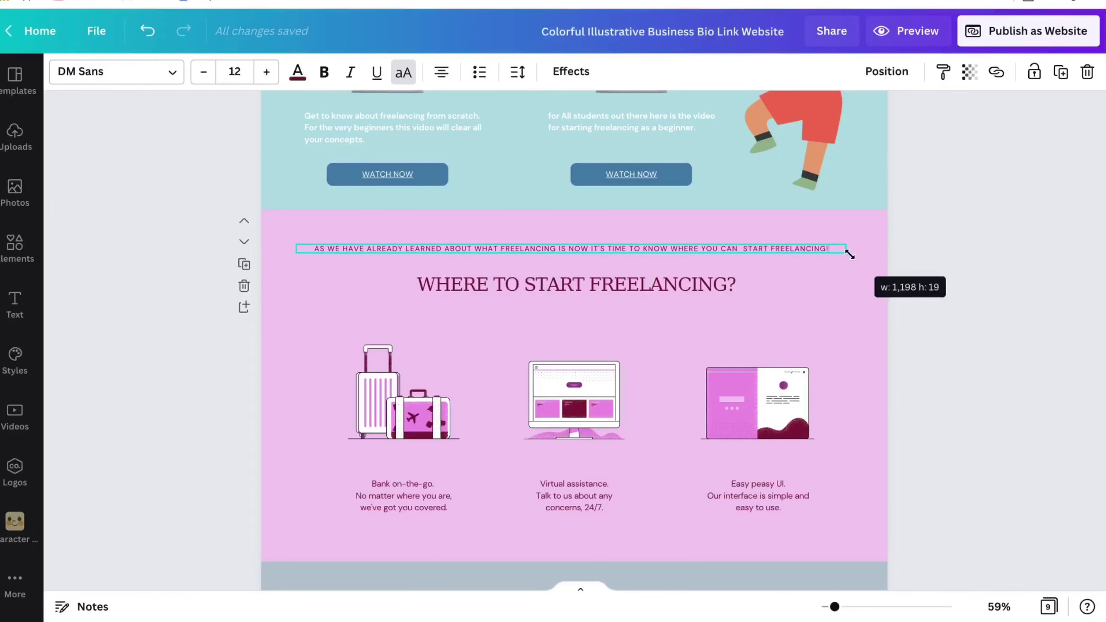
- Delete the pink section's three illustrations and paste a copy of the computer monitor mockup in place of the luggage
click(403, 393)
key(Delete)
scroll(525, 322, up, 3)
key(ctrl+v)
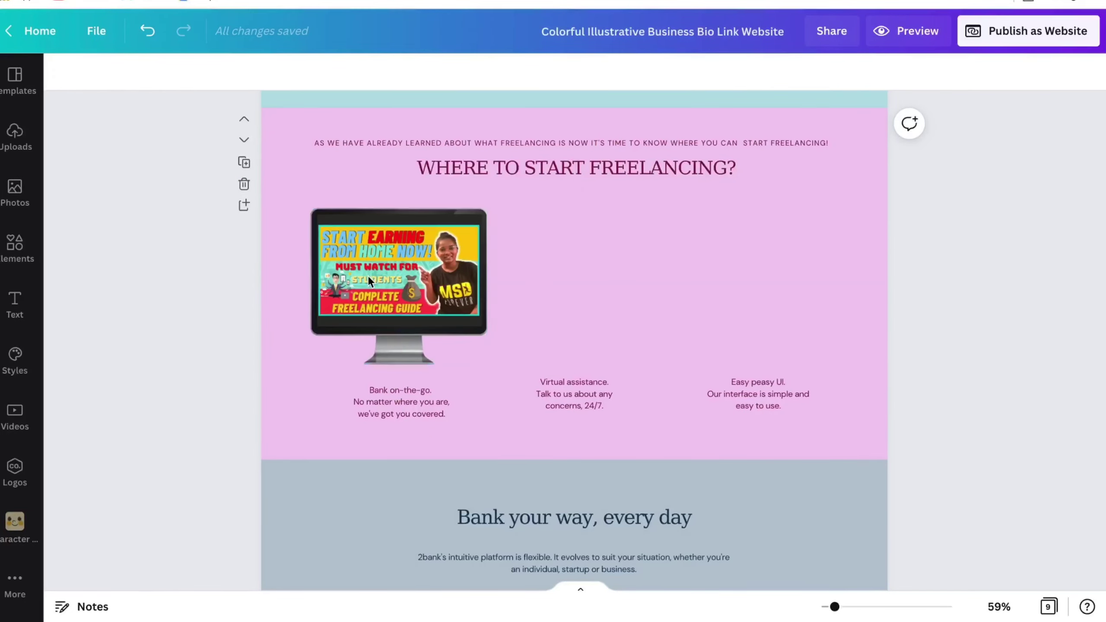
- Replace the picture in the pink section's monitor with the "8 BEST FREELANCING PLATFORMS WITH LOW COMPETITION" thumbnail
click(368, 274)
key(Delete)
click(15, 135)
scroll(244, 436, down, 5)
click(263, 503)
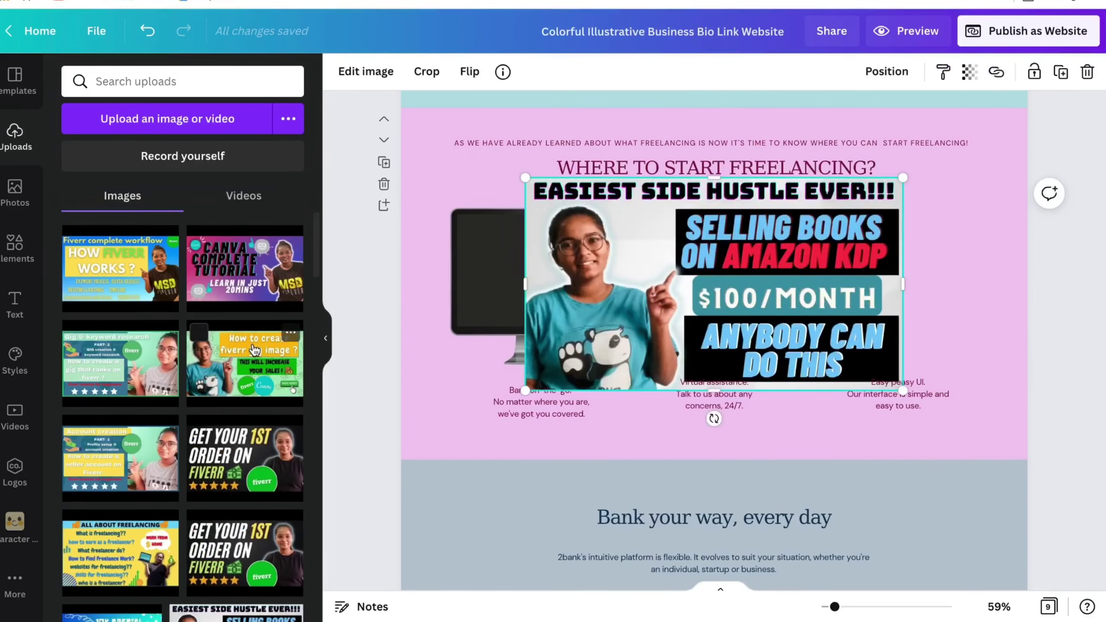
key(ctrl+z)
drag(247, 415, 539, 270)
- Make the "WHERE TO START FREELANCING?" heading bold and place a WATCH NOW button beneath the monitor instead of the caption
scroll(714, 305, down, 2)
click(719, 261)
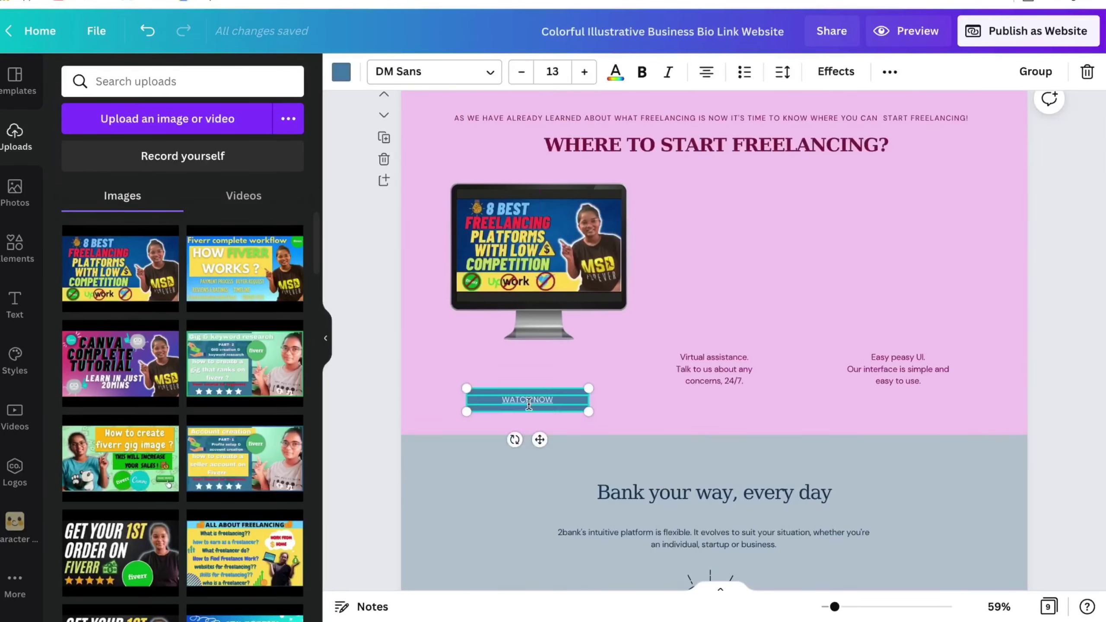
- Replace the "Virtual assistance" caption with larger text about Fiverr and 10+ FREELANCING websites beside the monitor, and add a seated girl in a green dress
drag(723, 363, 762, 186)
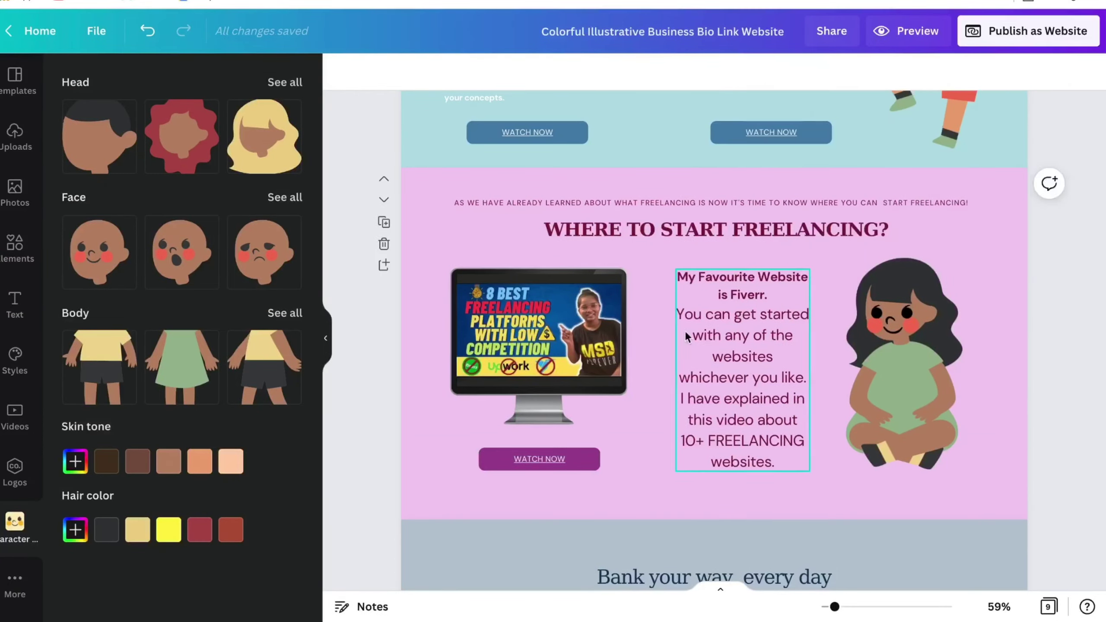
- Change the "Bank your way, every day" heading to "My Freelancing Journey!" and rewrite the line below as an invitation to the freelancing journey
scroll(685, 336, down, 10)
scroll(588, 420, up, 5)
click(711, 328)
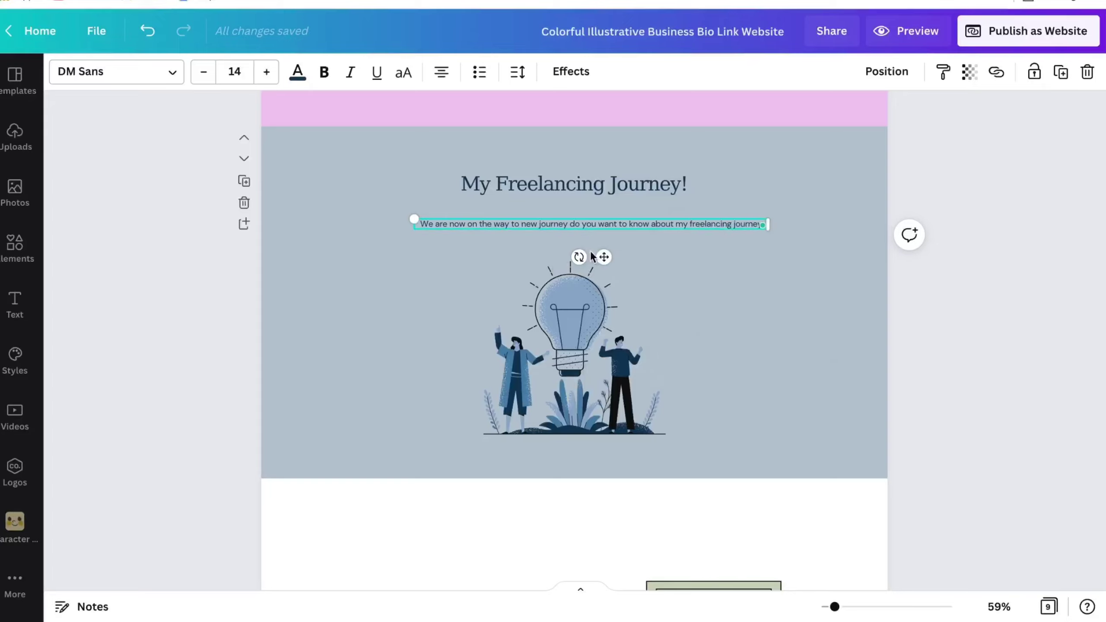
- Replace the light bulb illustration with a monitor showing the "My Freelance Journey" thumbnail and a WATCH NOW button, and add a dancing girl beside it
drag(593, 257, 587, 240)
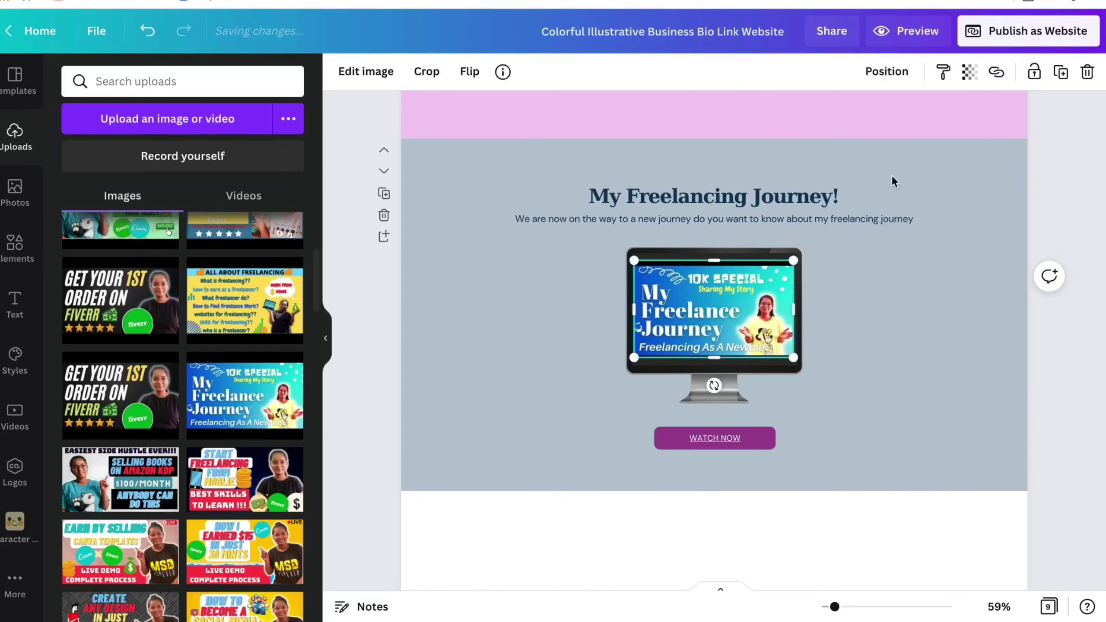
click(696, 228)
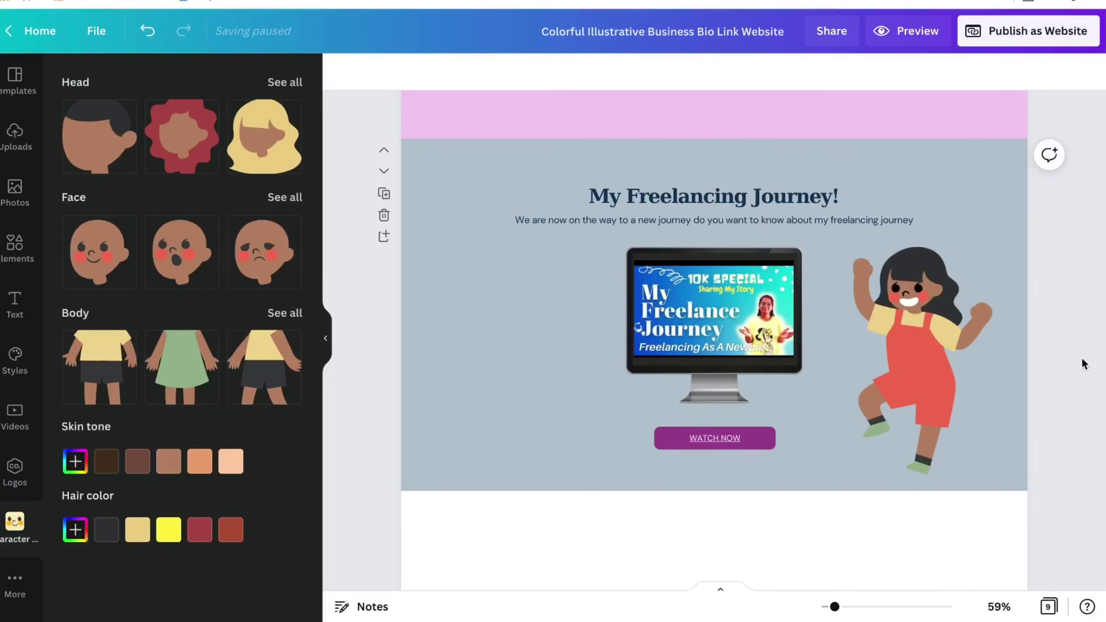
- Add a second dancing girl in red overalls on the other side of the journey monitor and colour its WATCH NOW button blue
click(956, 333)
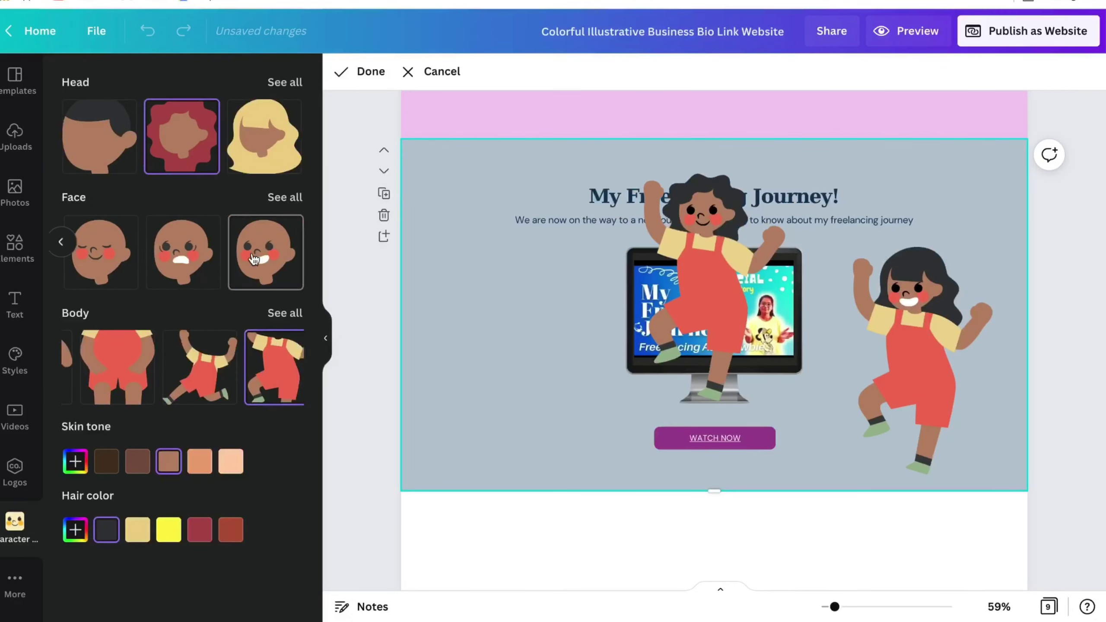
click(511, 406)
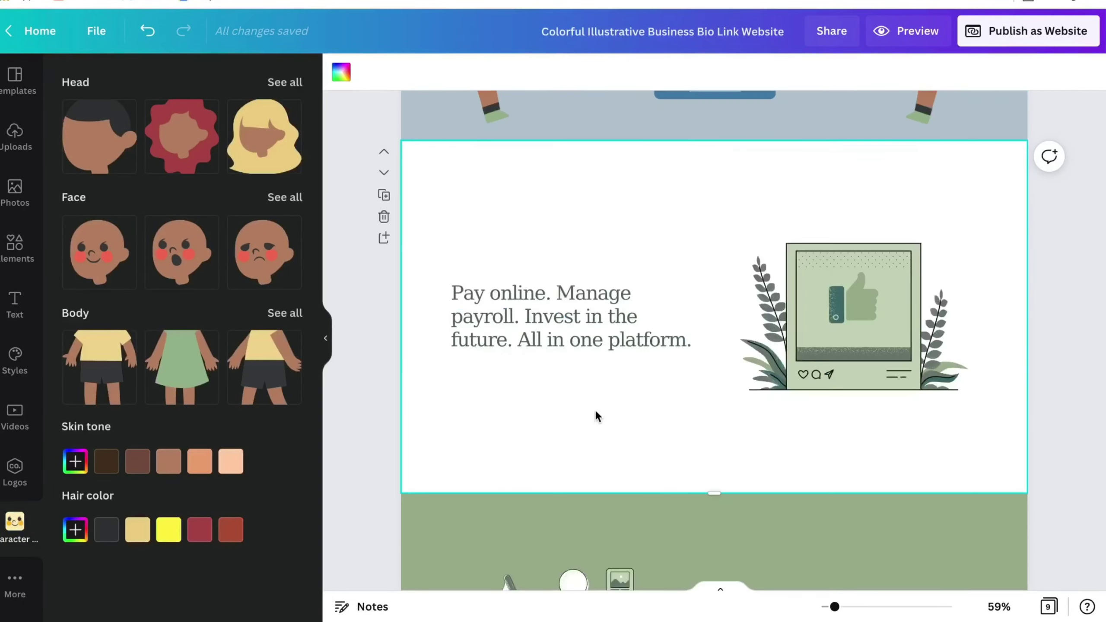
- Replace the "Pay online" text with "As I mentioned that I love working on fiverr." and, on a new line, "Let's see how actually Fiverr Works"
text(As I mentioned that I love working on fiverr.)
key(Return)
text(Let's see how actually Fiverr Works)
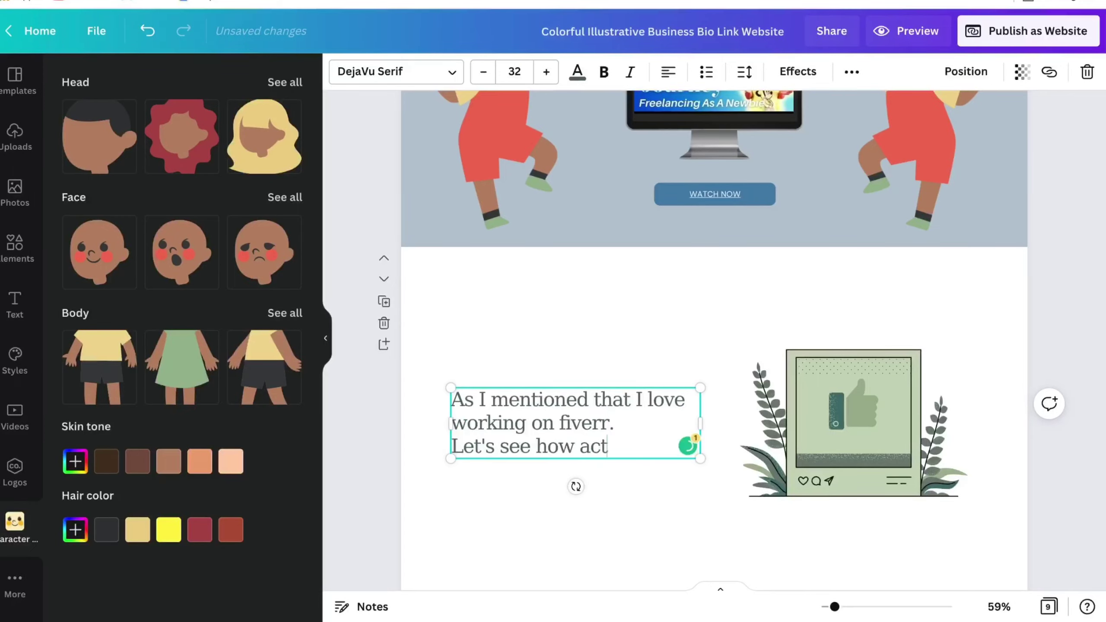
key(Escape)
key(Escape)
- Colour the Fiverr section yellow and replace the thumbs-up illustration with a captioned monitor and a WATCH NOW button
scroll(326, 346, up, 5)
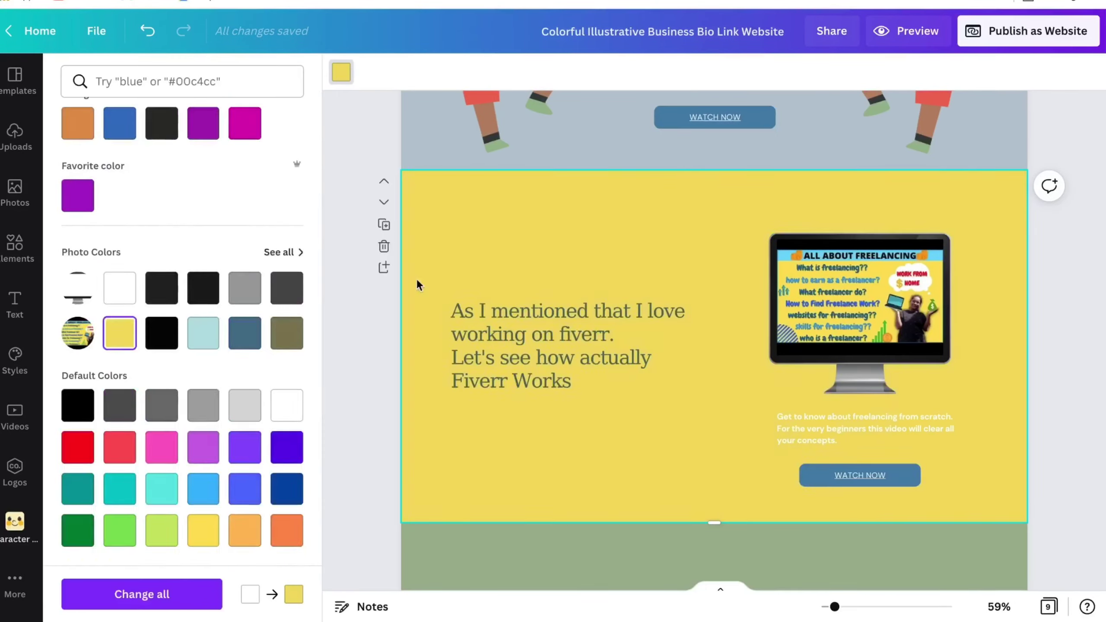
scroll(122, 97, up, 5)
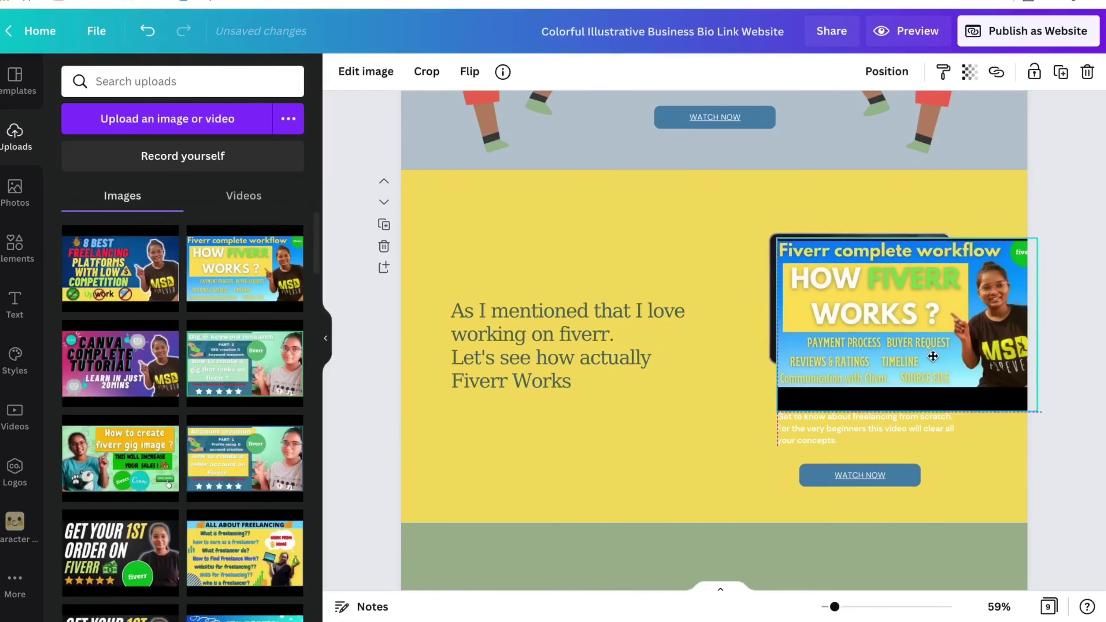
- Fit the "How Fiverr Works?" thumbnail onto the monitor and caption it "In This video, you will get to know all about the Fiverr workflow;)"
drag(889, 323, 851, 370)
click(883, 419)
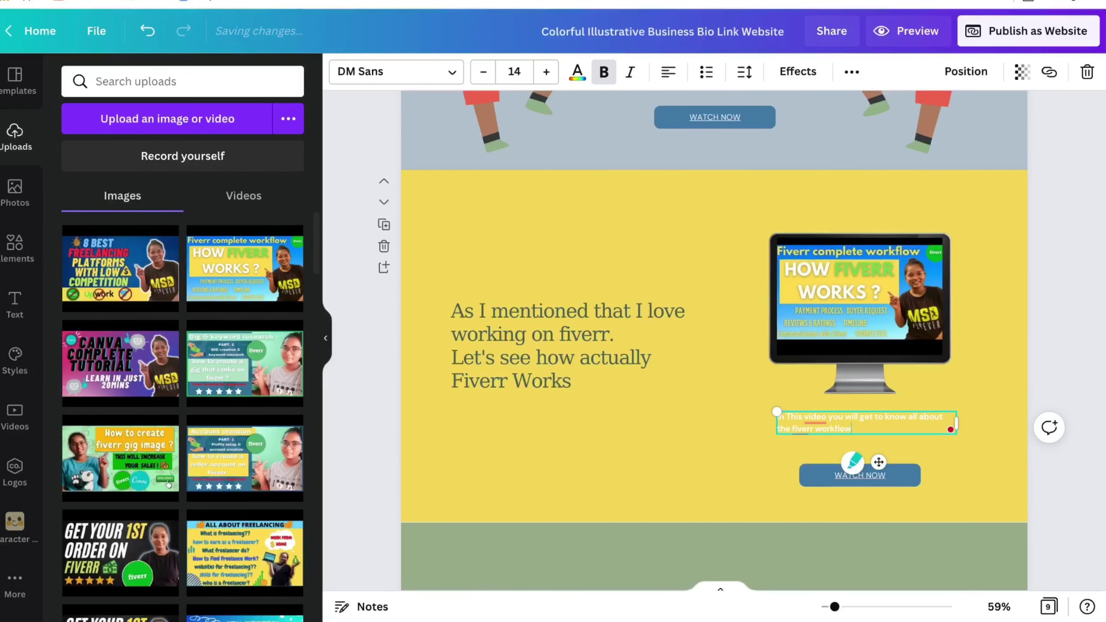
- Add a blue strip along the yellow section's lower edge and enlarge the Fiverr text beside the monitor to size 42.3
click(82, 305)
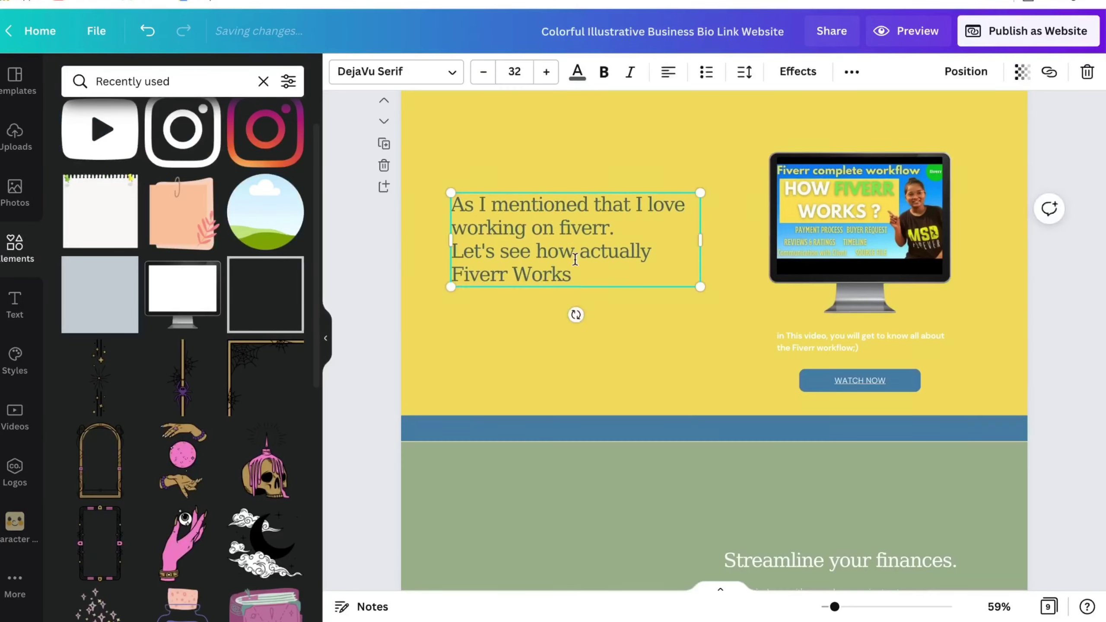
drag(698, 242, 695, 267)
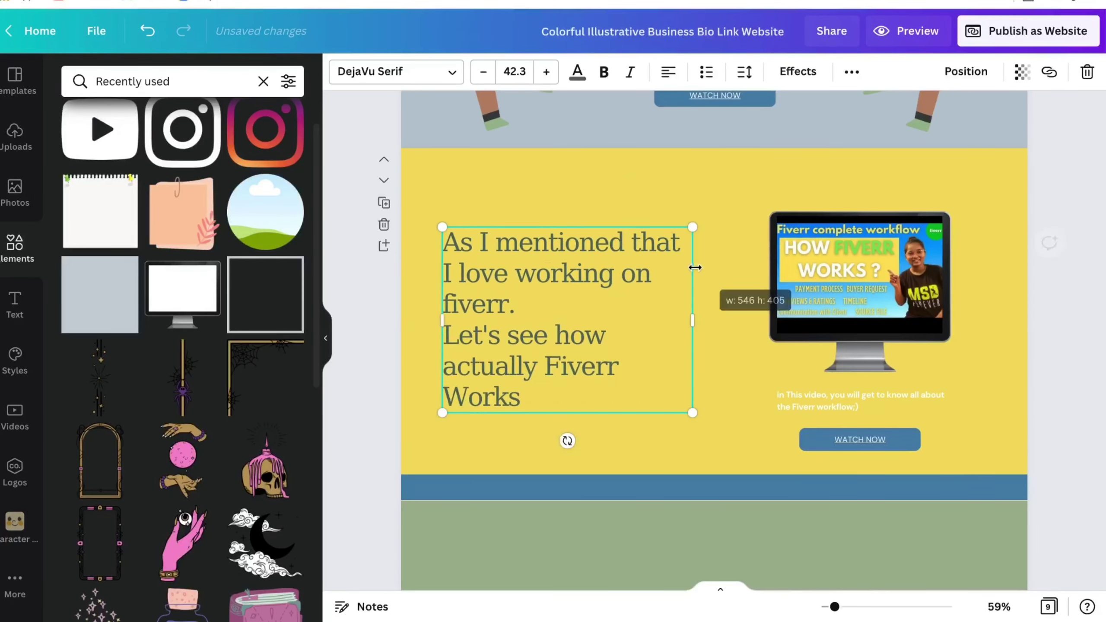
- Change the green section's heading to "Do you want to start on Fiverr as well" and invite visitors below to create a Fiverr Account and gigs
scroll(695, 268, down, 5)
double_click(815, 309)
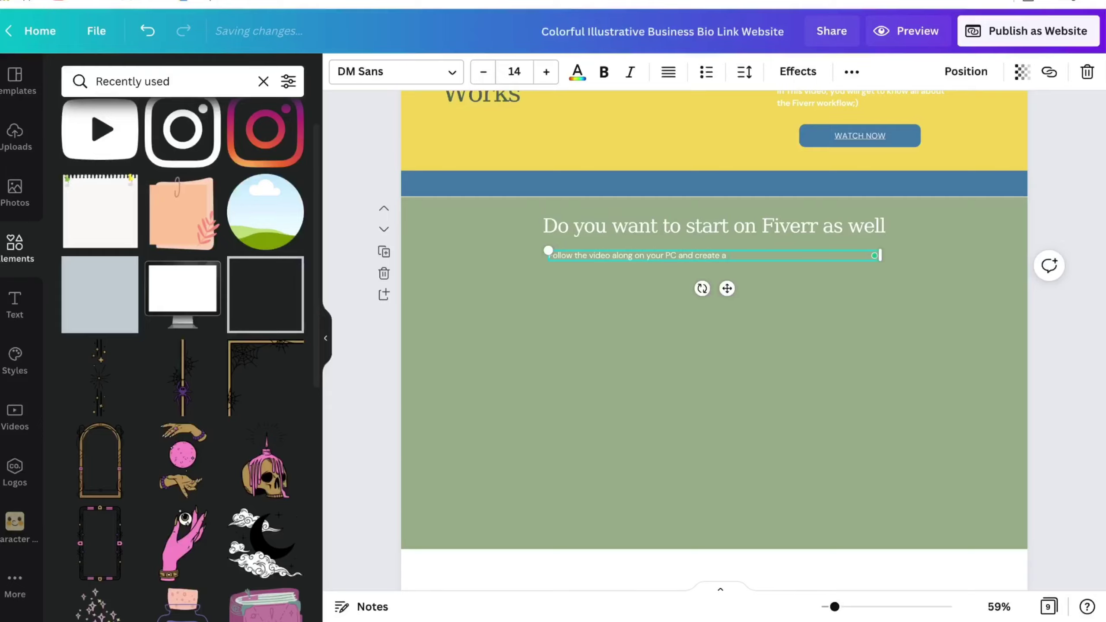
text(fiverr Account)
- Place two monitors in the green section, showing the "Account creation" thumbnail on the first and the "Gig & keyword research" thumbnail on the second
mouse_move(738, 256)
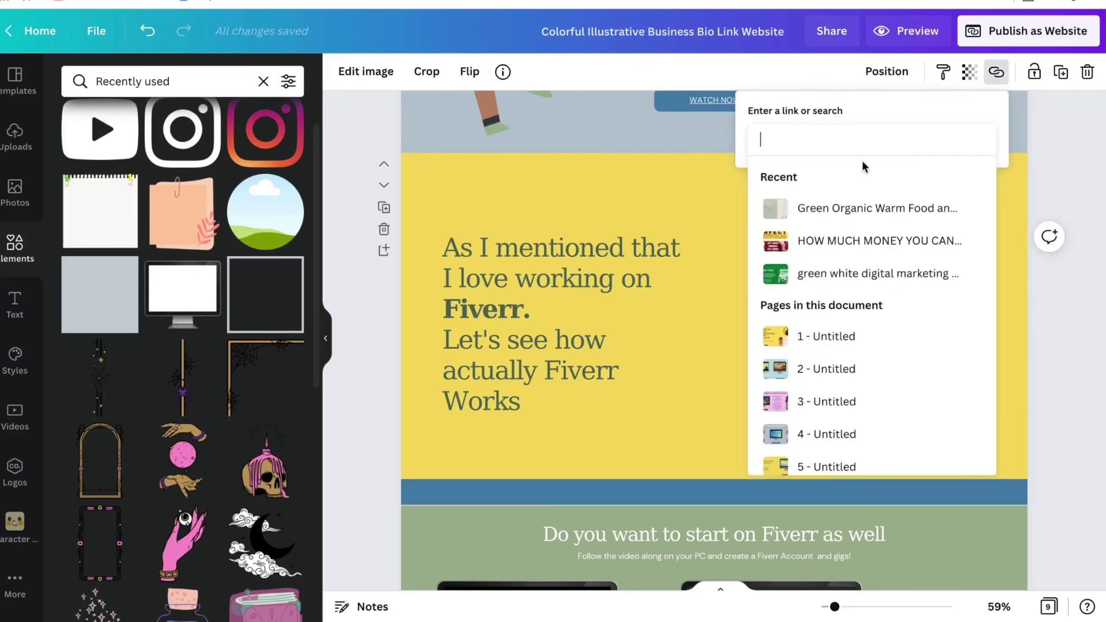
scroll(865, 167, down, 10)
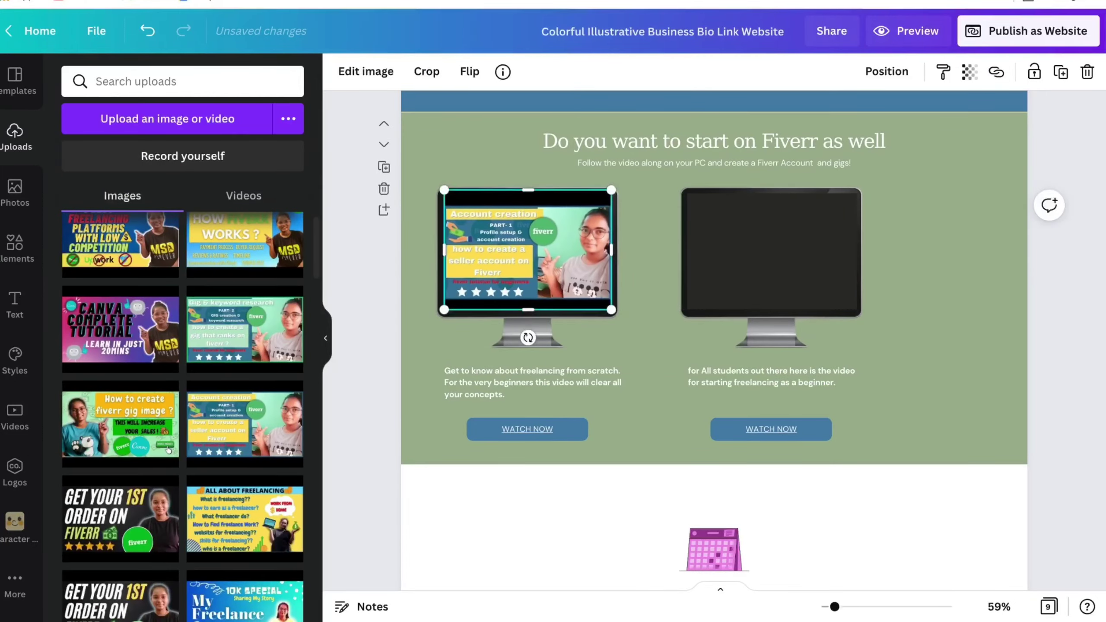
drag(244, 360, 777, 276)
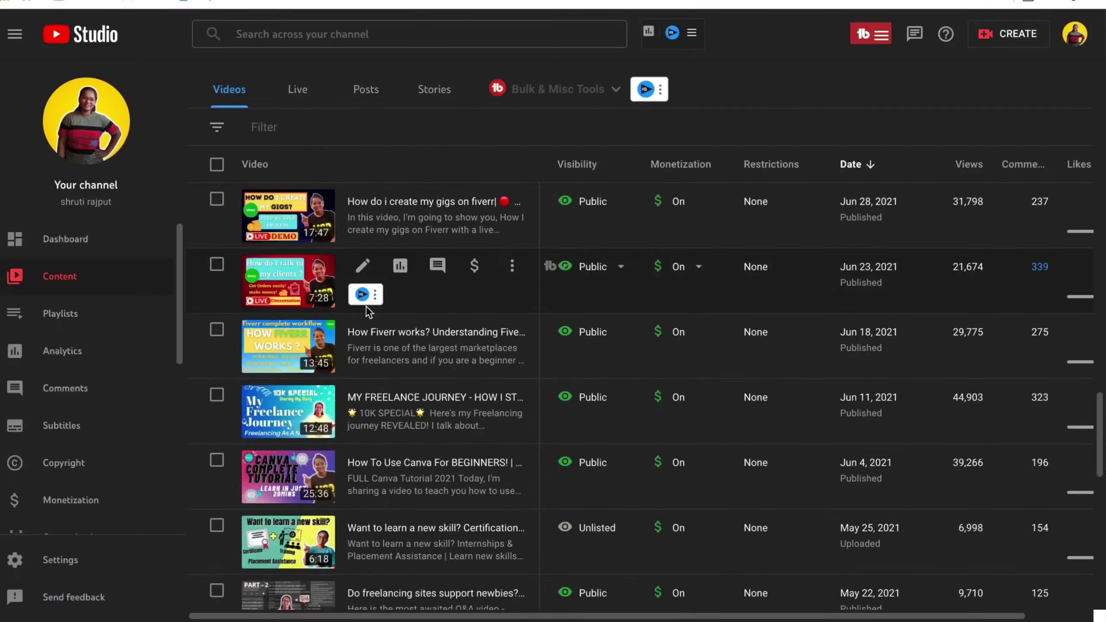
scroll(367, 306, down, 10)
scroll(336, 414, up, 3)
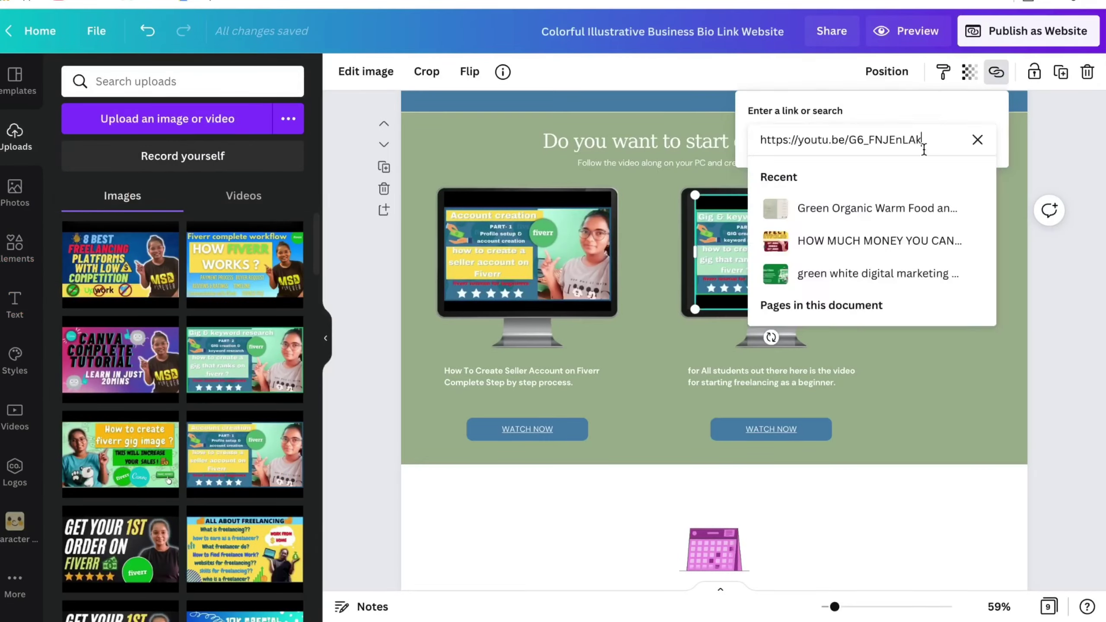
key(Return)
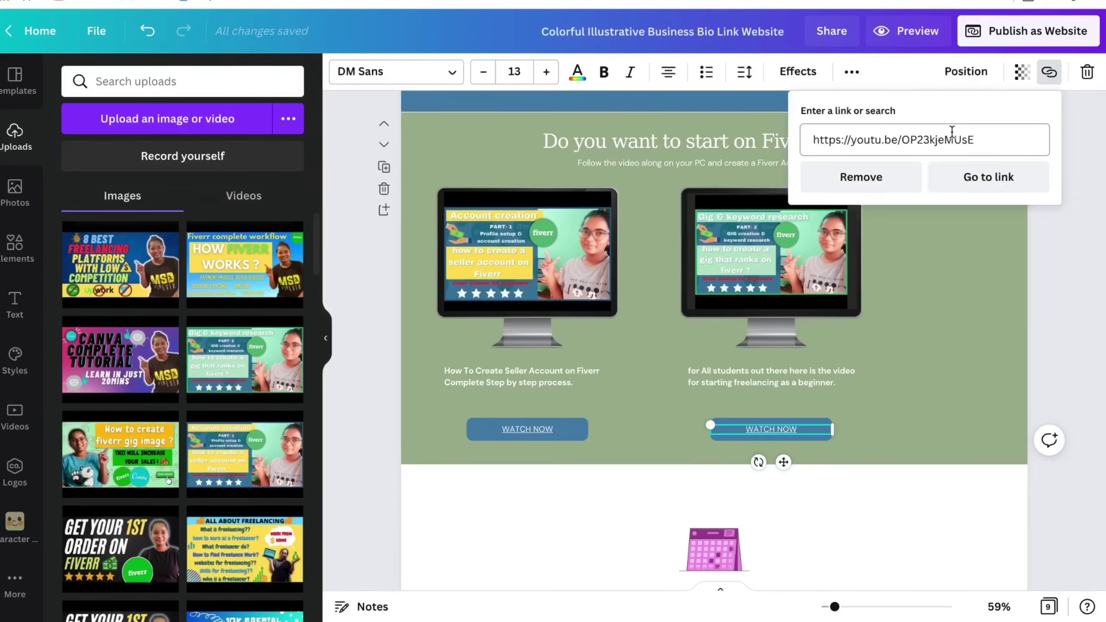
click(948, 203)
- Add a third monitor captioned "How to create a good gig image?" and caption the middle one "How to create a gig that ranks on Fiverr. Complete Step by step process."
click(522, 330)
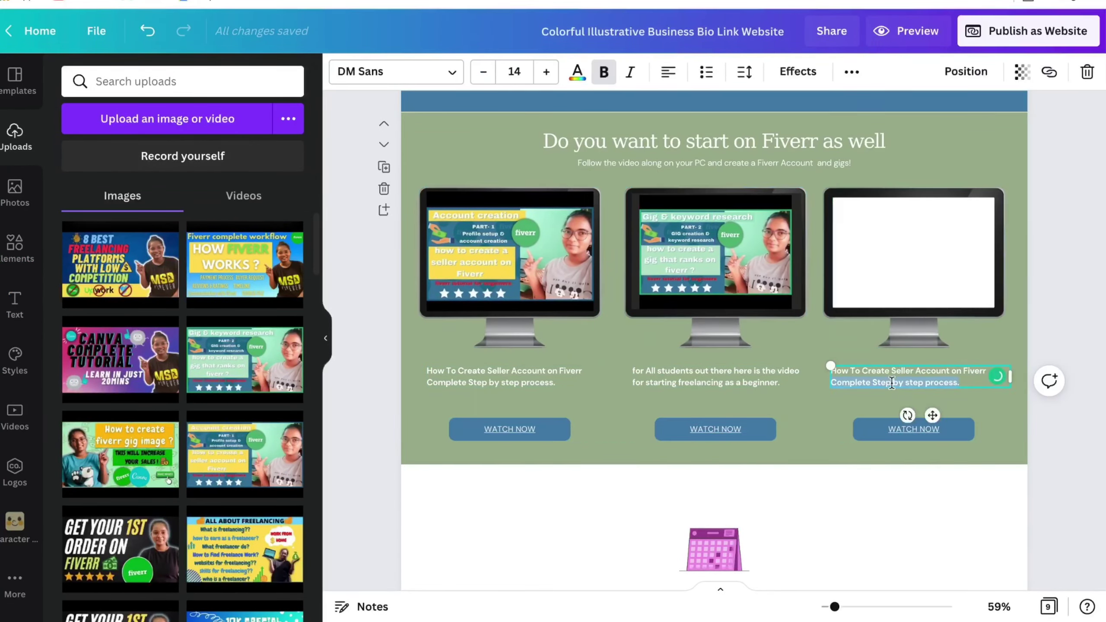
text(How to create a good gig image?)
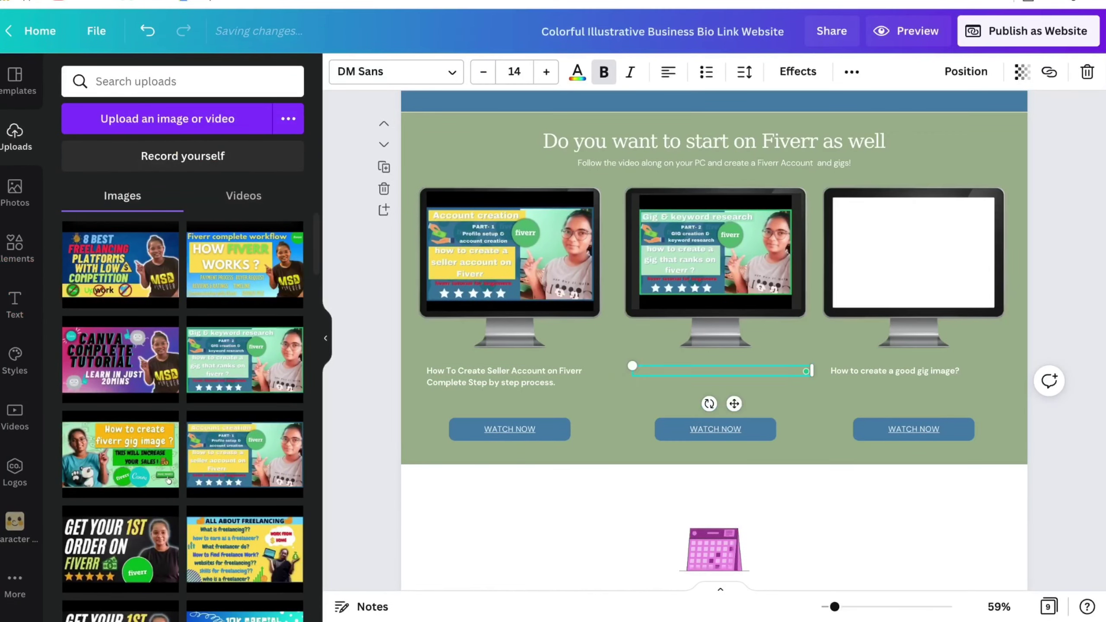
text(How to create a gig that ranks on Fiverr. Complete Step by step process.)
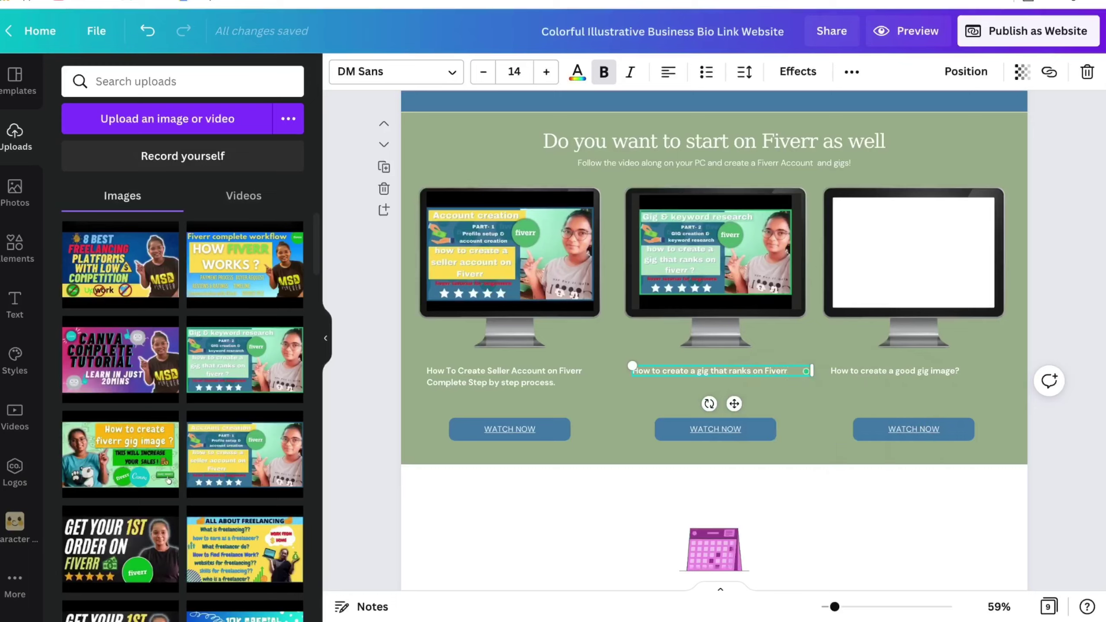
- Fill the third monitor's blank screen with the "How to create fiverr gig image?" thumbnail from the uploads
scroll(169, 479, down, 10)
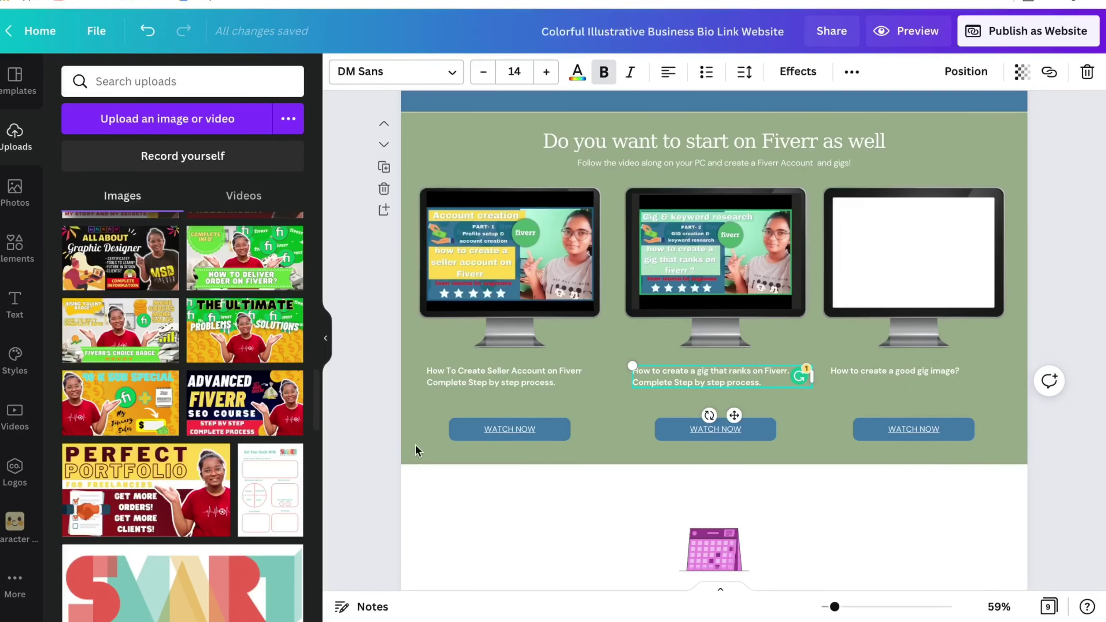
drag(120, 268, 915, 253)
click(1051, 432)
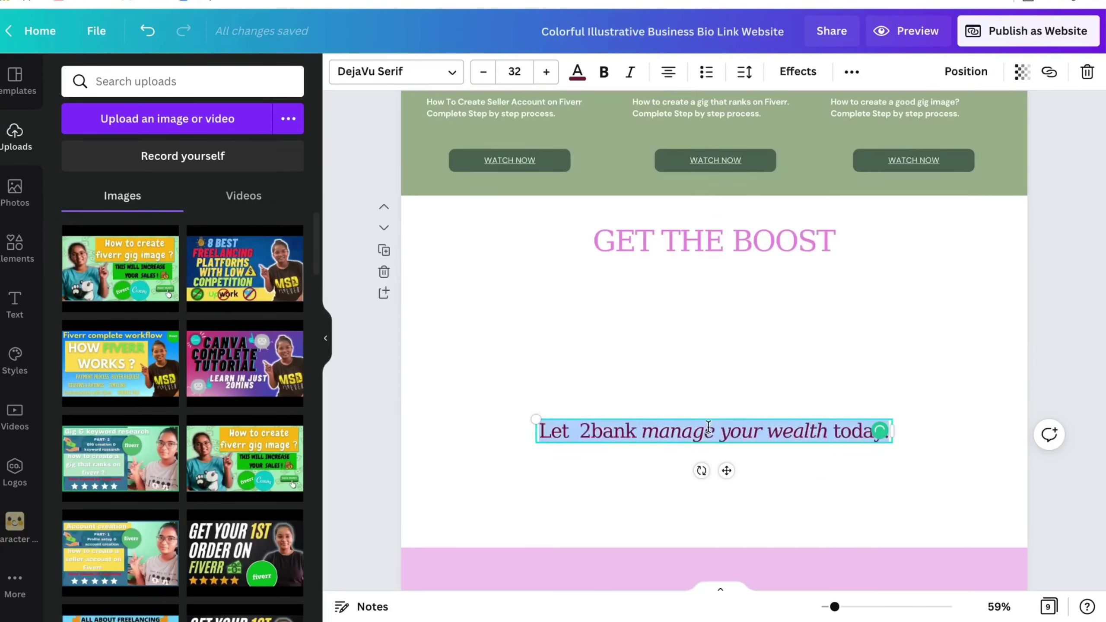
- Put "Here is the complete Fiverr SEO Course" in the "GET THE BOOST" section and "I hope this helped you guys:)" in the pink section below
text(Here is the complete Fiverr SEO Course)
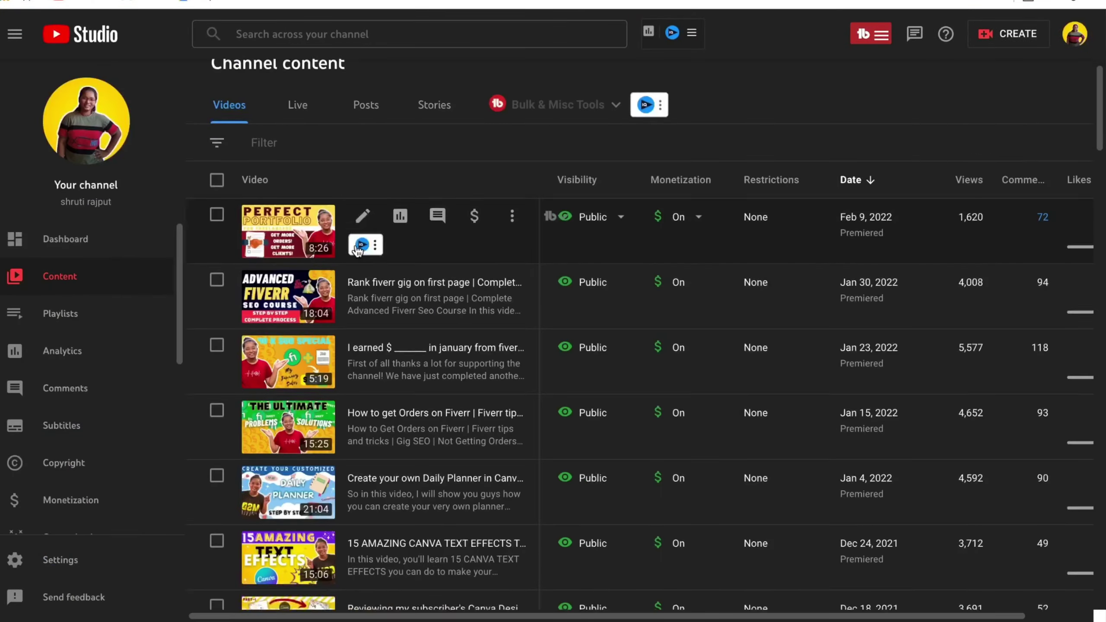
scroll(382, 396, down, 15)
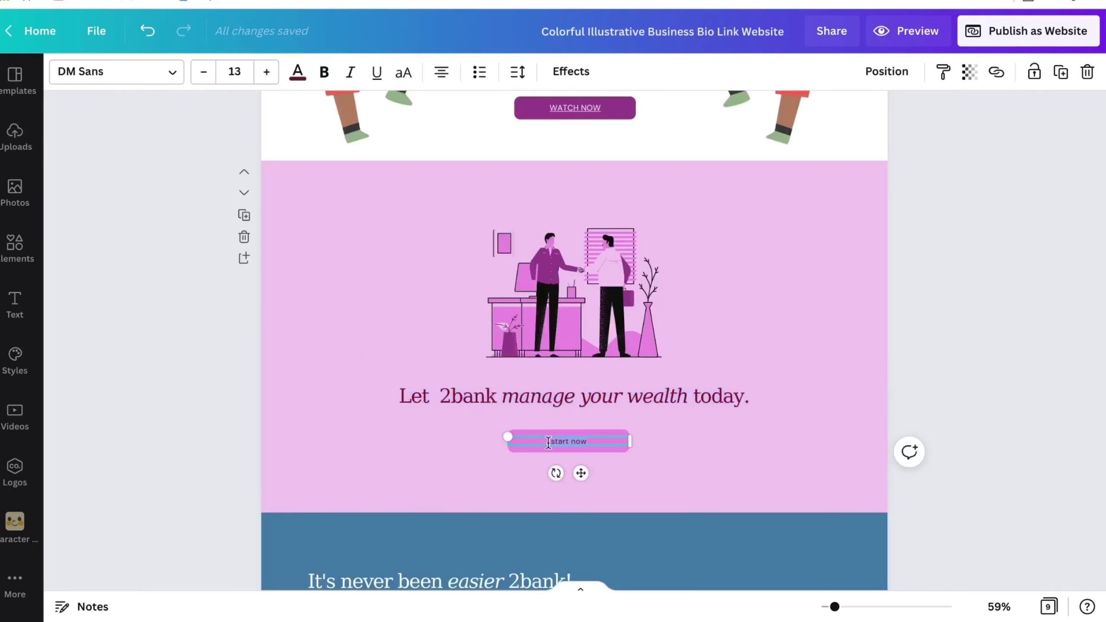
text(I hope this helped you guys:))
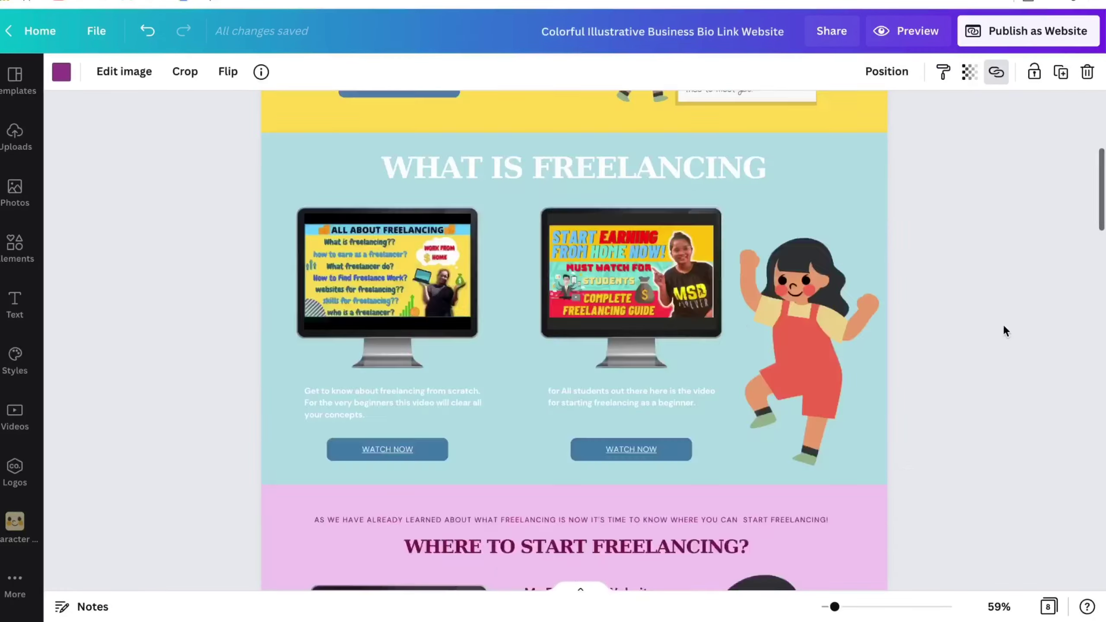
- Start publishing the design as a website on a free Canva domain and continue to the settings review
scroll(1002, 323, up, 7)
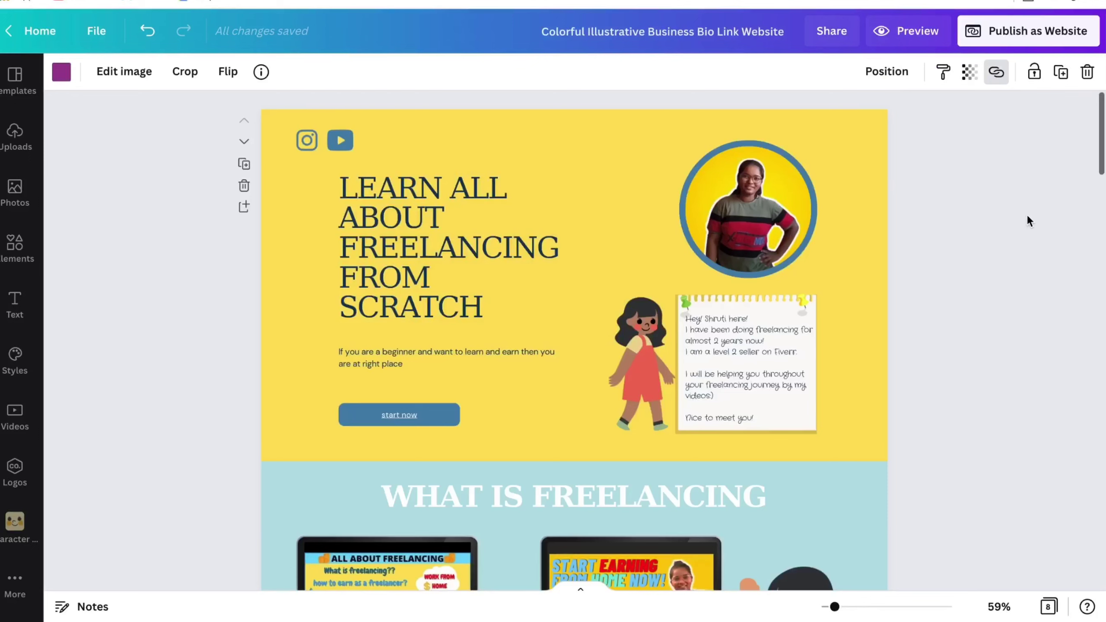
click(1027, 30)
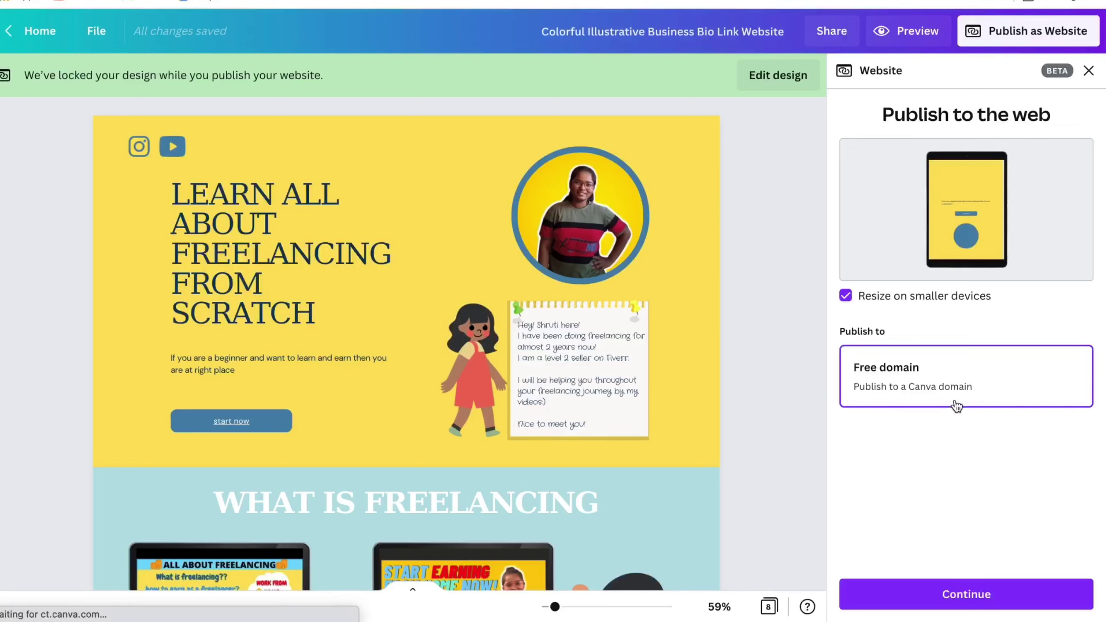
click(963, 593)
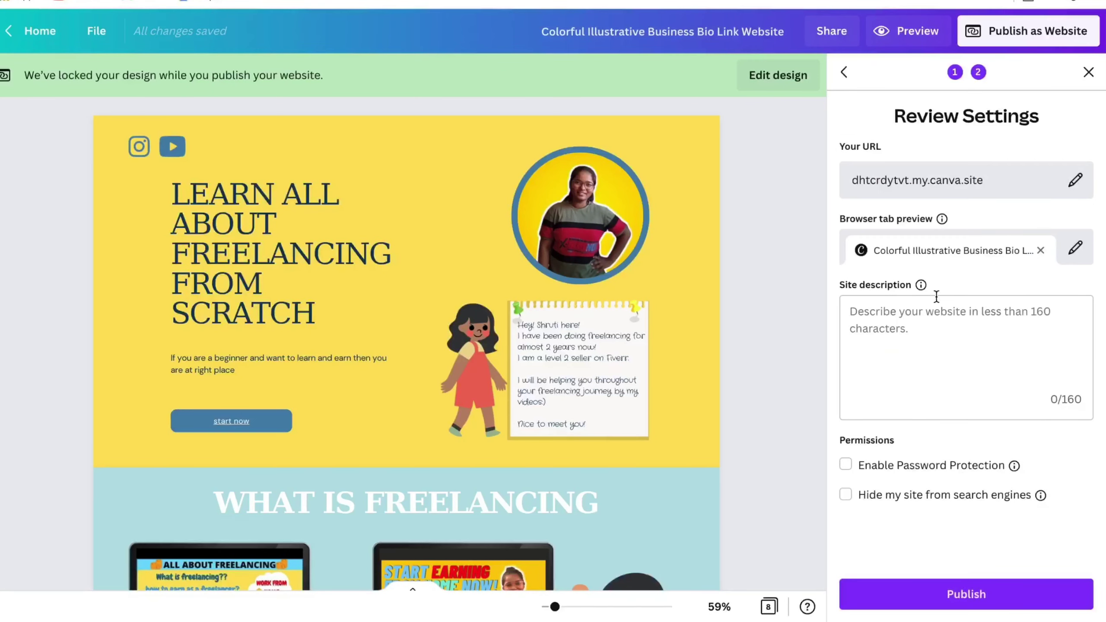
- Set the browser tab title to the creator's full name followed by "- Freelacing from Scratch"
click(1076, 248)
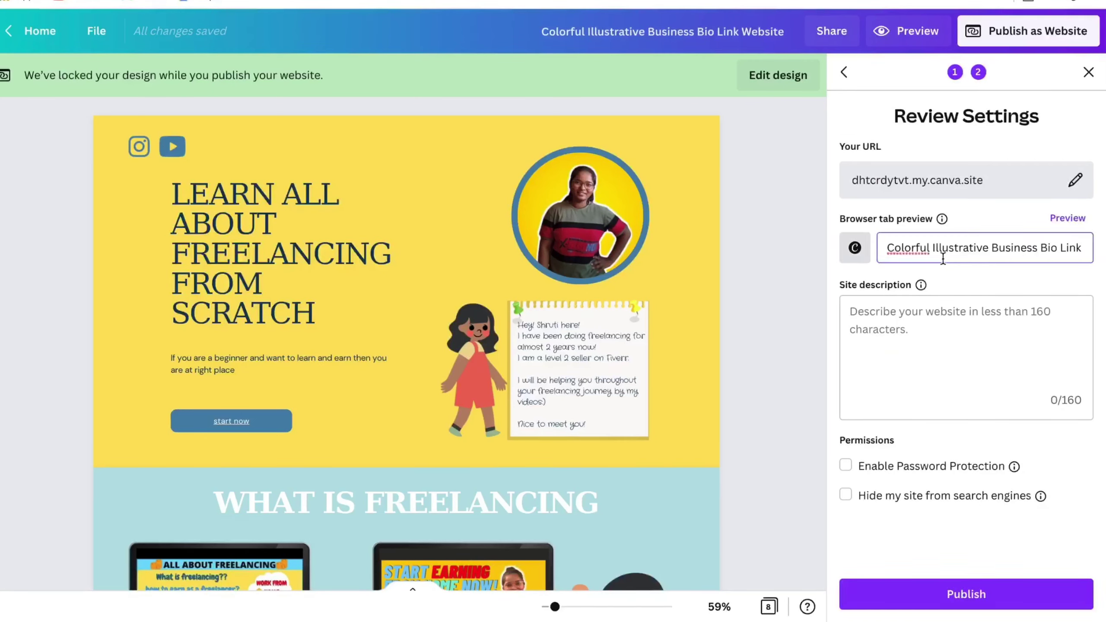
triple_click(940, 248)
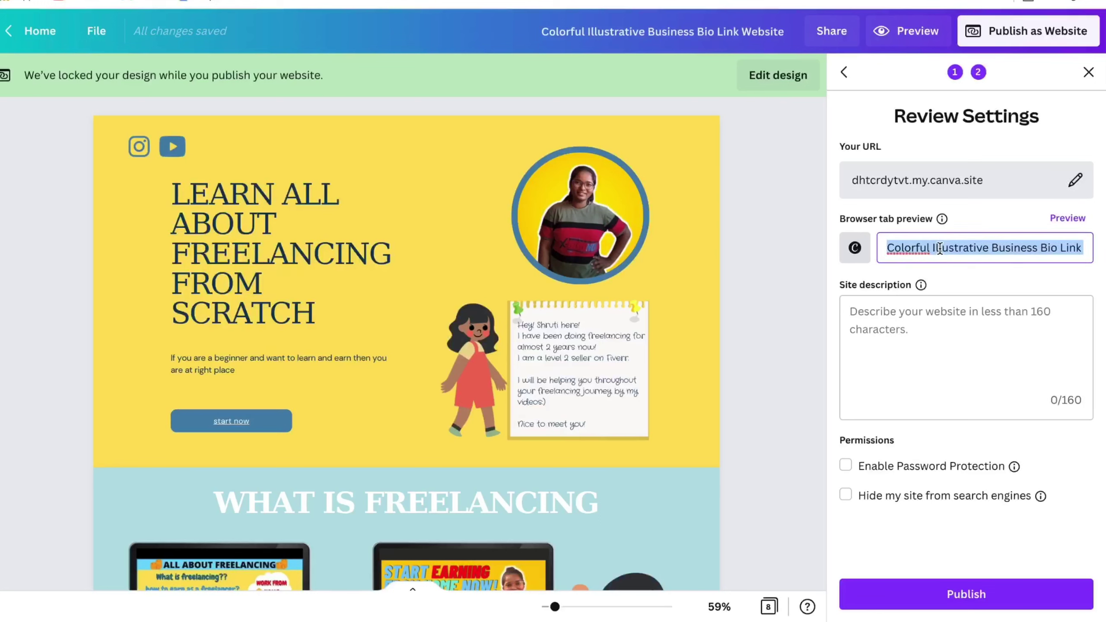
text(Scratch)
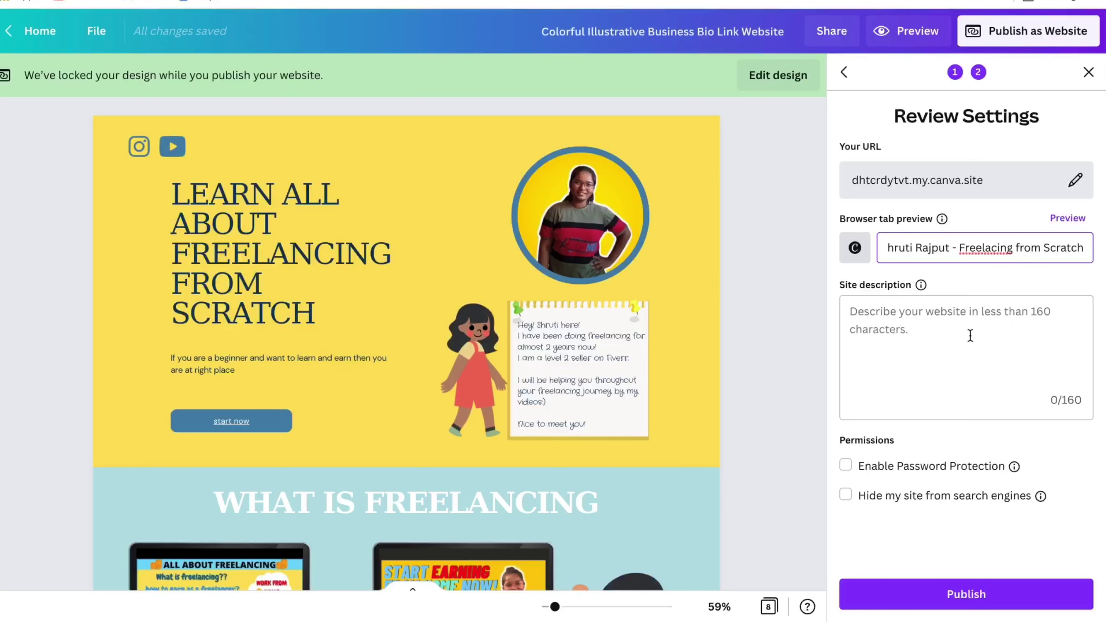
click(953, 336)
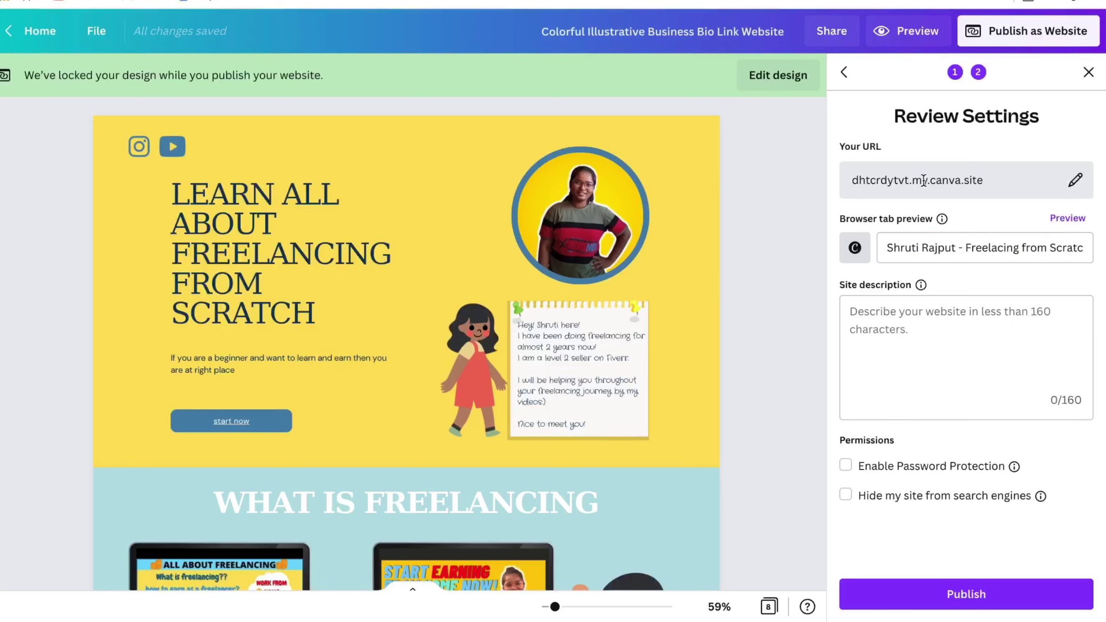
- Set the ending of the site's URL to the creator's full name without spaces and preview the browser tab title
drag(927, 178, 851, 179)
click(1074, 180)
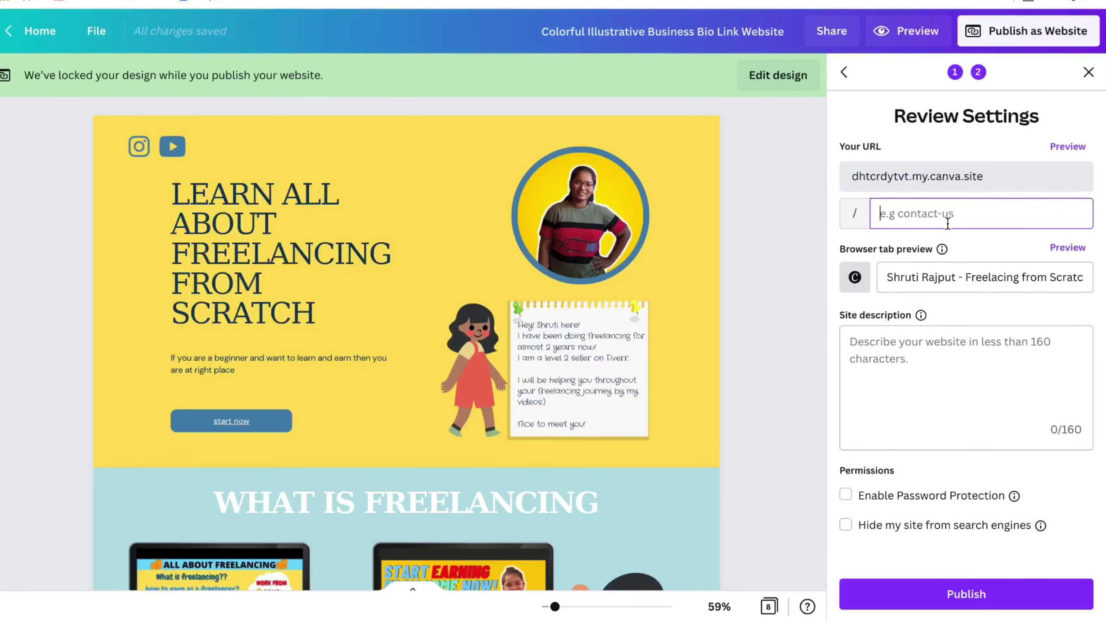
text(shruti)
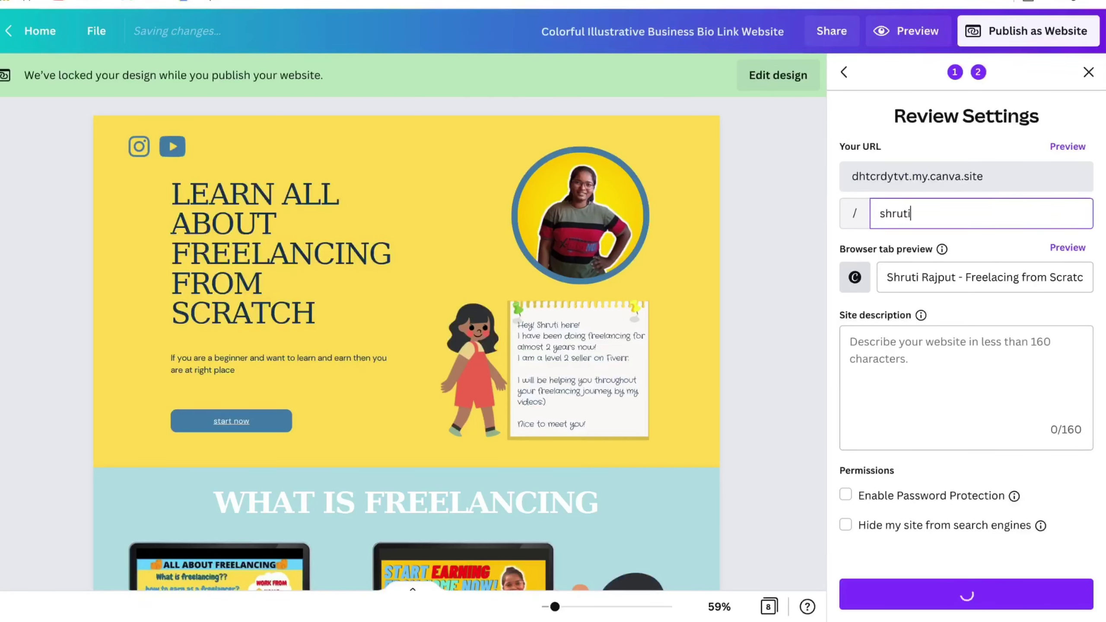
text(rajput)
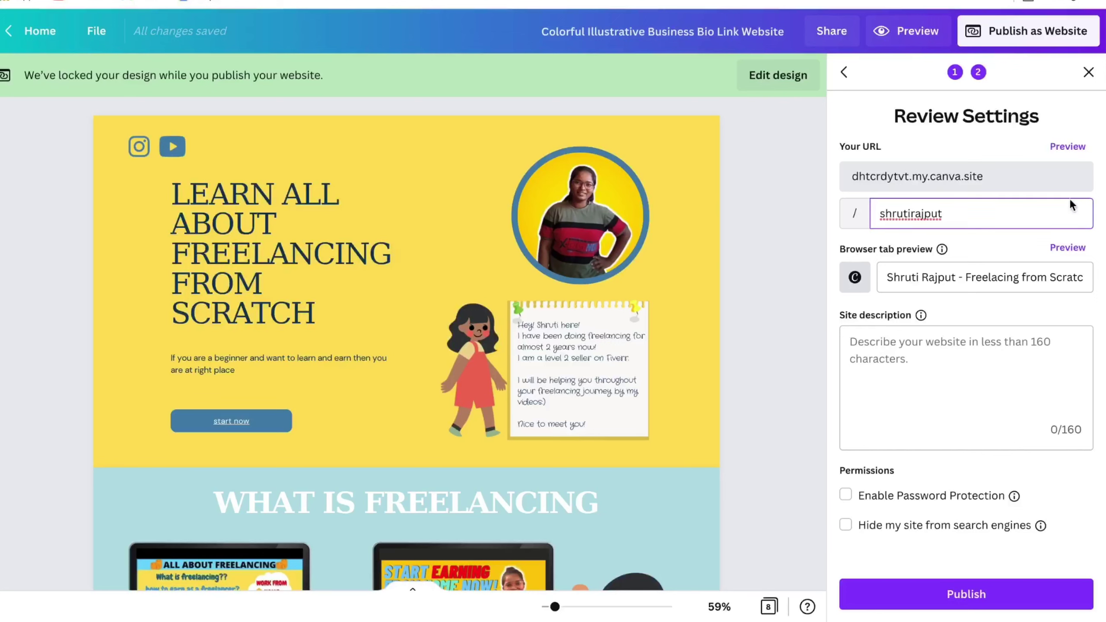
click(1065, 248)
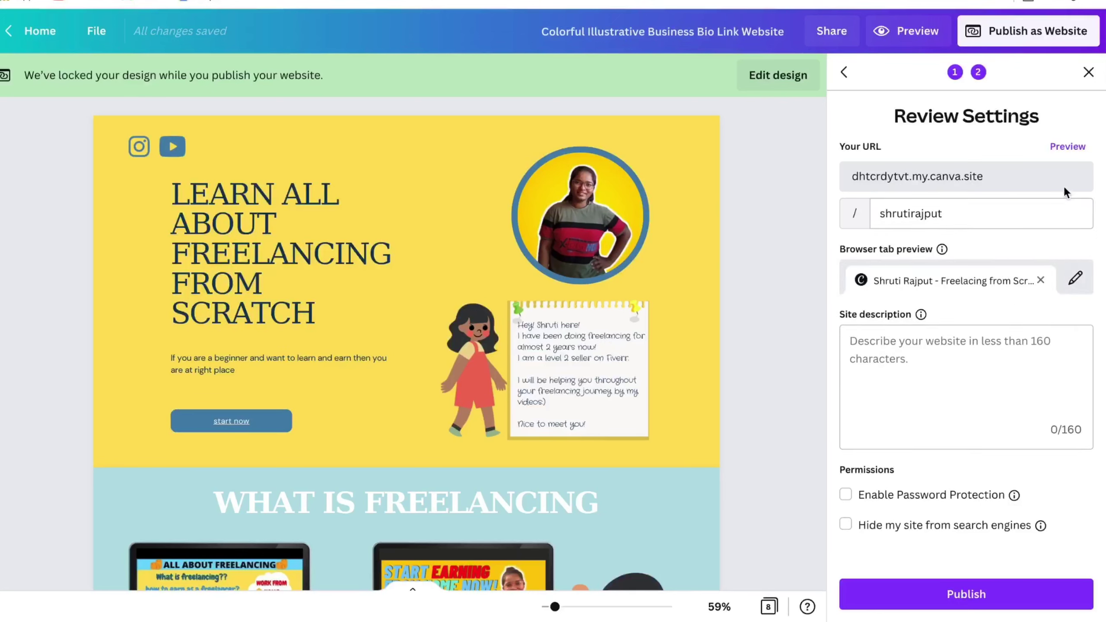
- Enable password protection for the published website
click(984, 380)
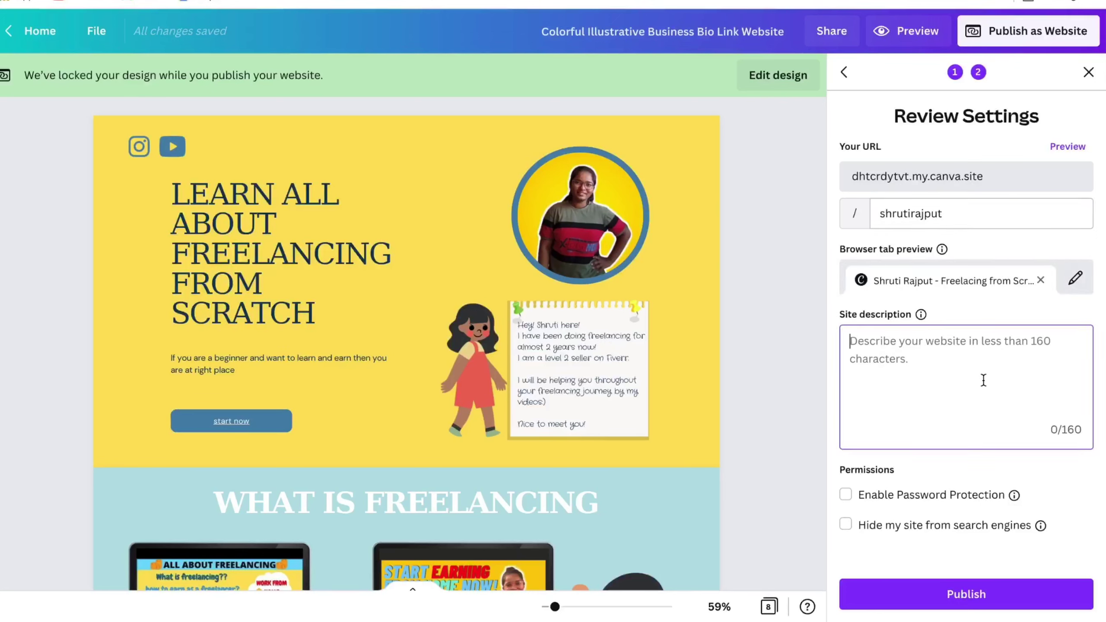
click(962, 223)
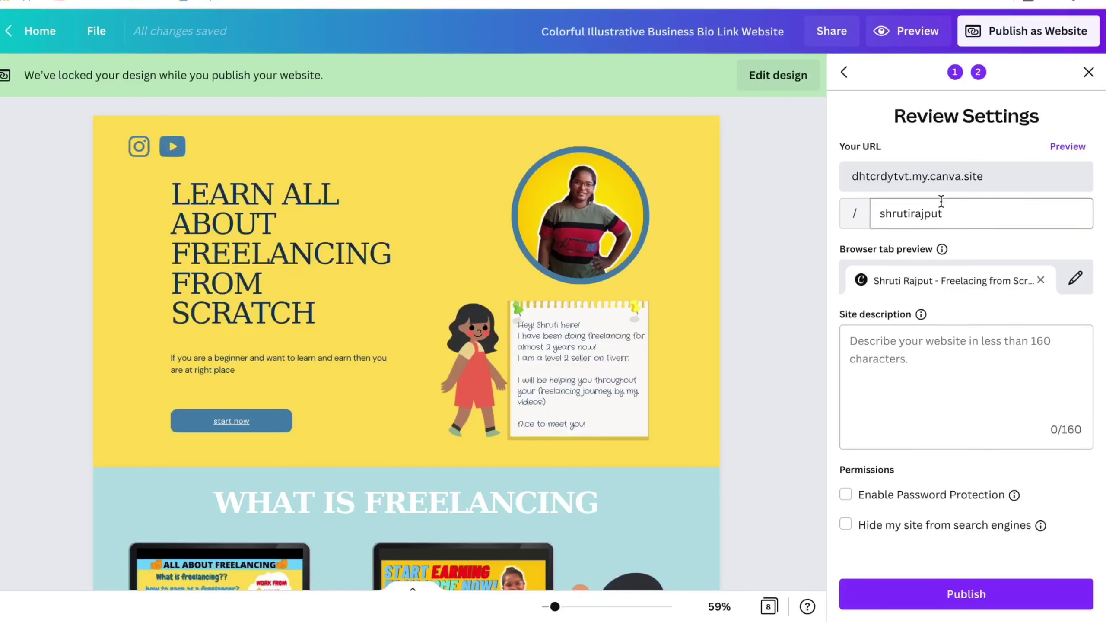
click(903, 362)
click(928, 501)
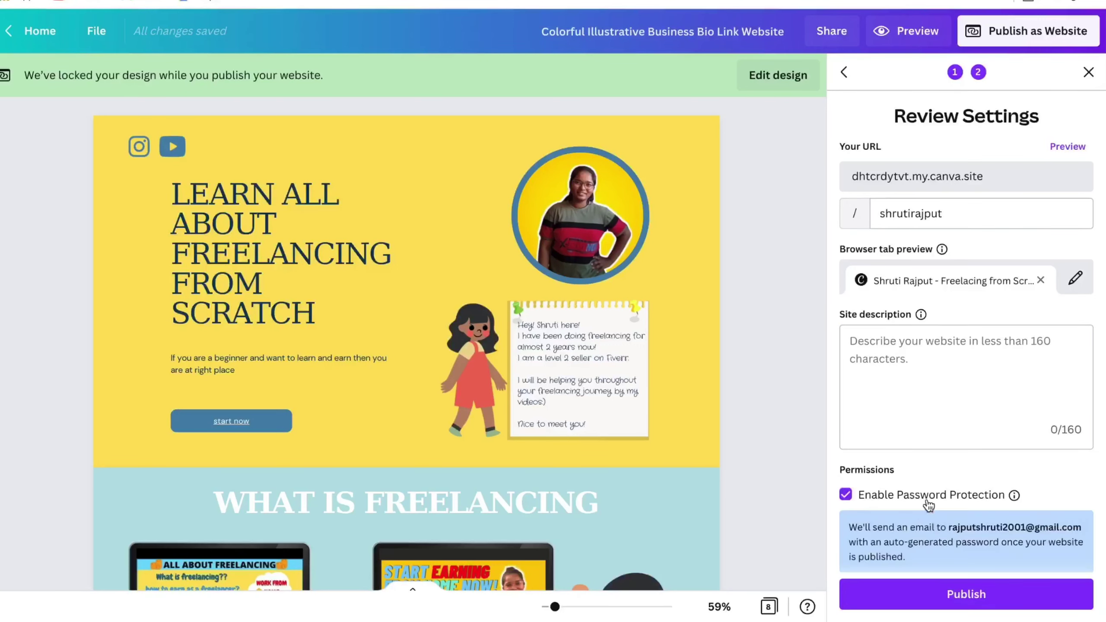
scroll(927, 500, down, 1)
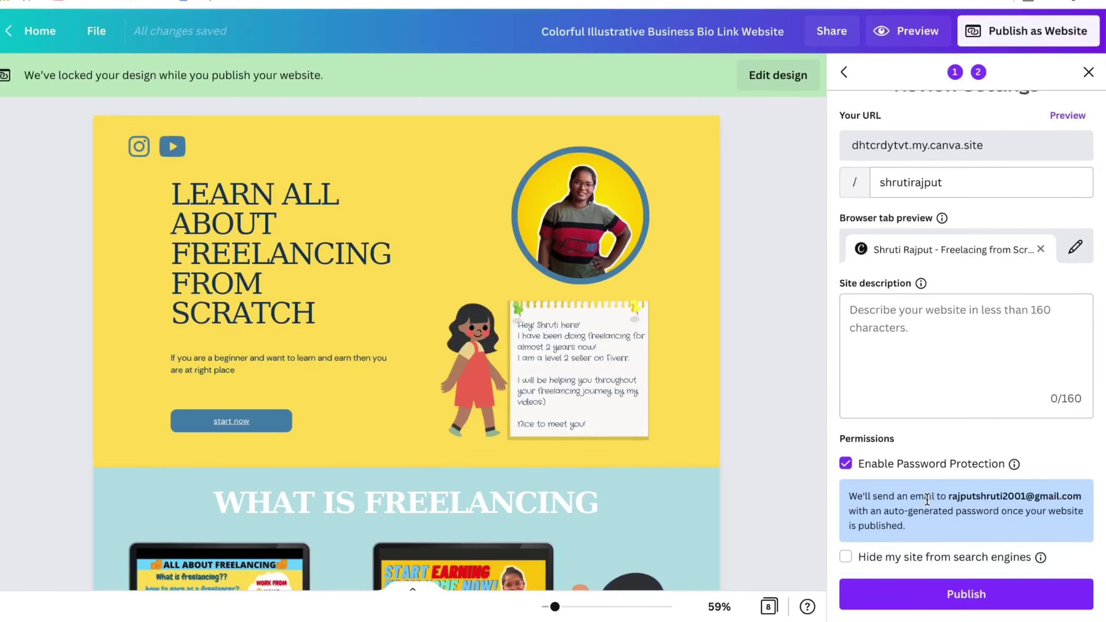
- Describe the site as a step by step process for starting freelancing, getting clients and other freelancing topics, and publish it
click(911, 359)
text(This websites gives you a step by step process on How to get started with freelancing and how to get clients and all the other stuff related to Freelancing:))
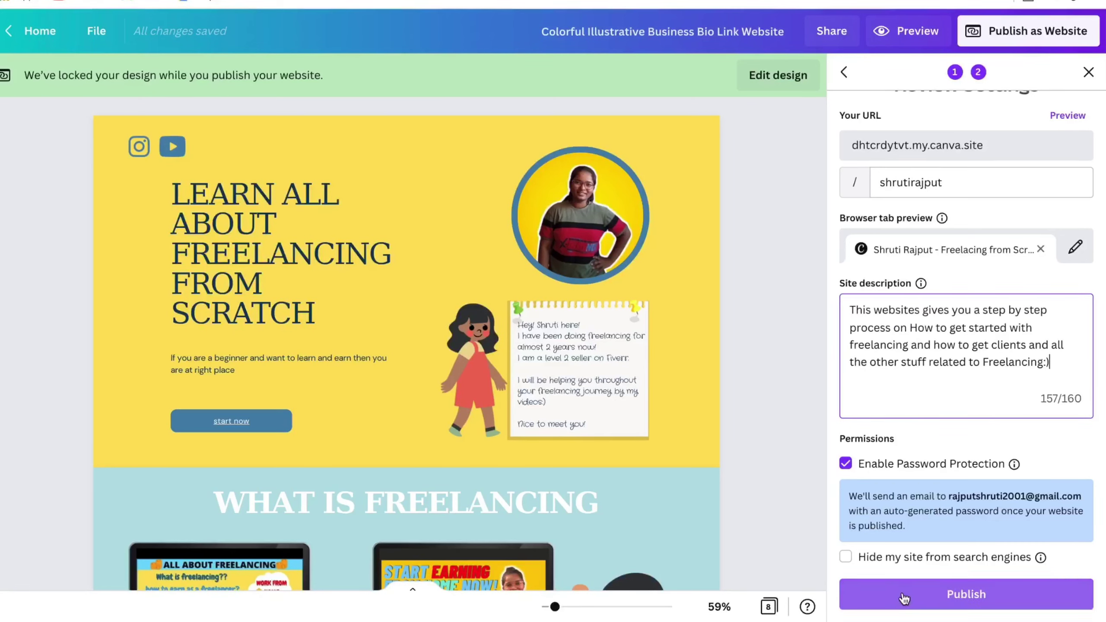
scroll(942, 364, up, 1)
scroll(942, 363, down, 1)
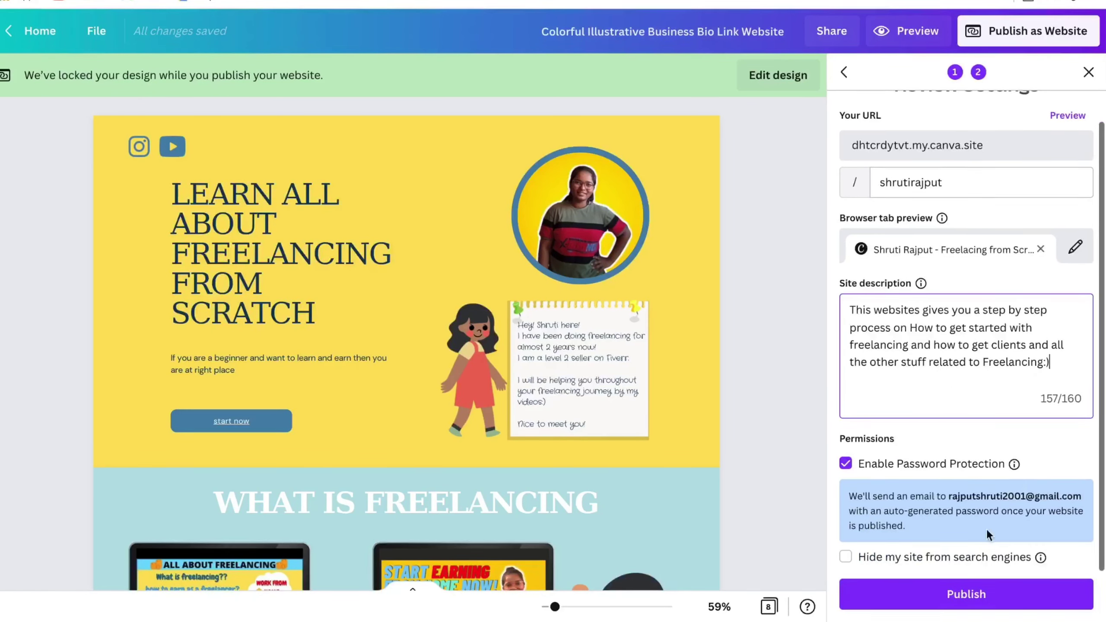
click(974, 593)
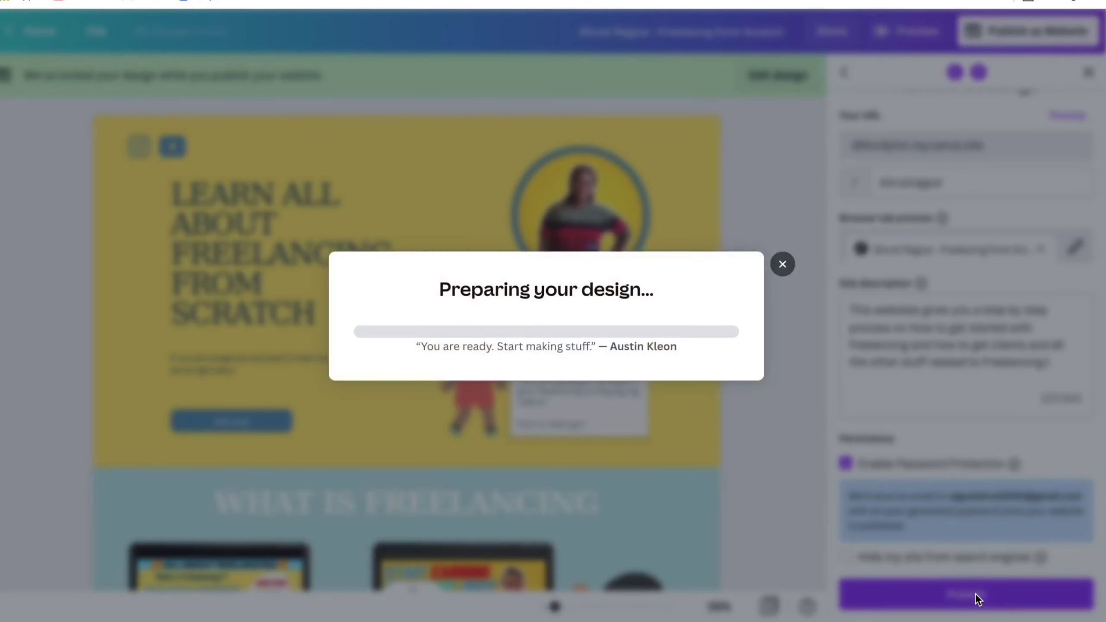